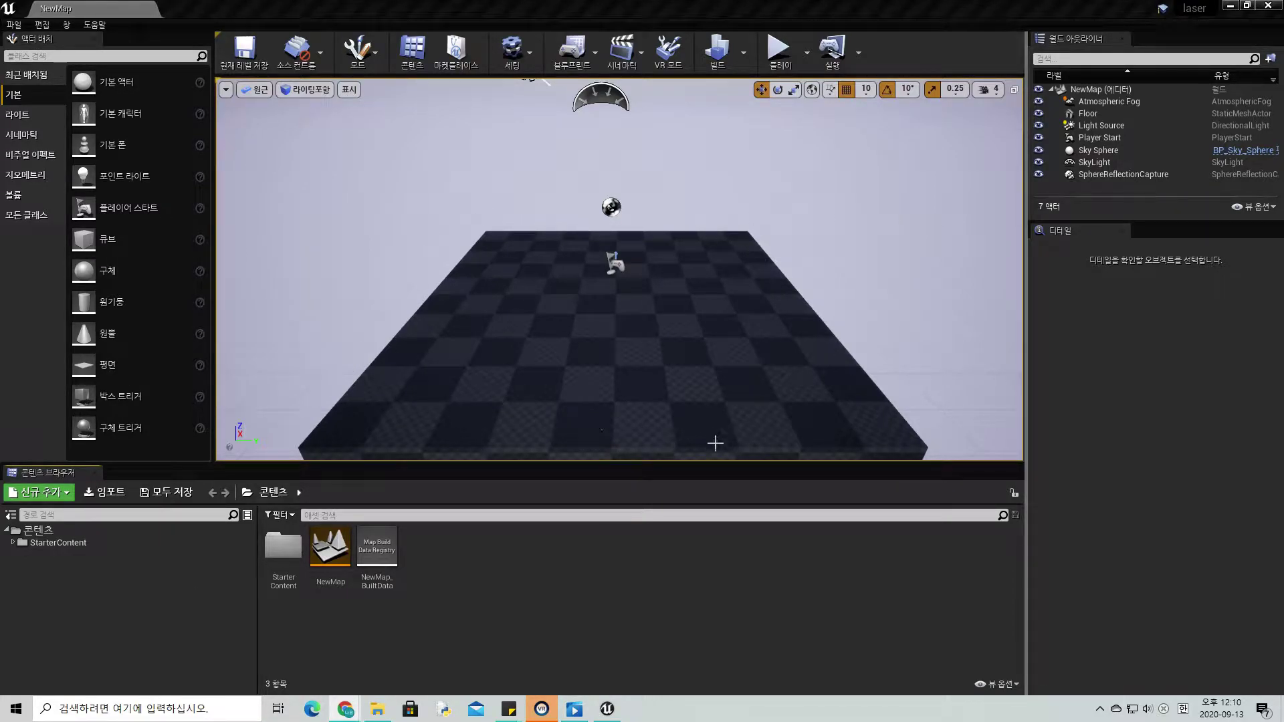
Create a new folder named material in the Content Browser.
right_click(448, 563)
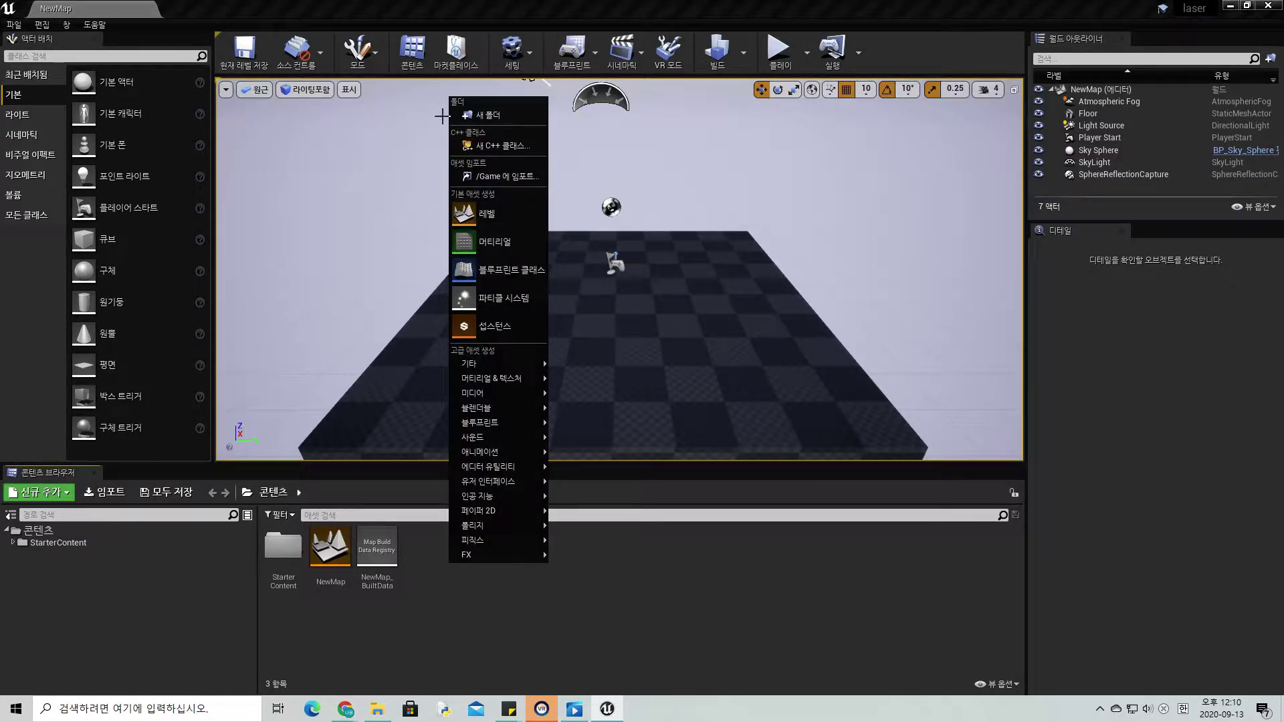
click(485, 117)
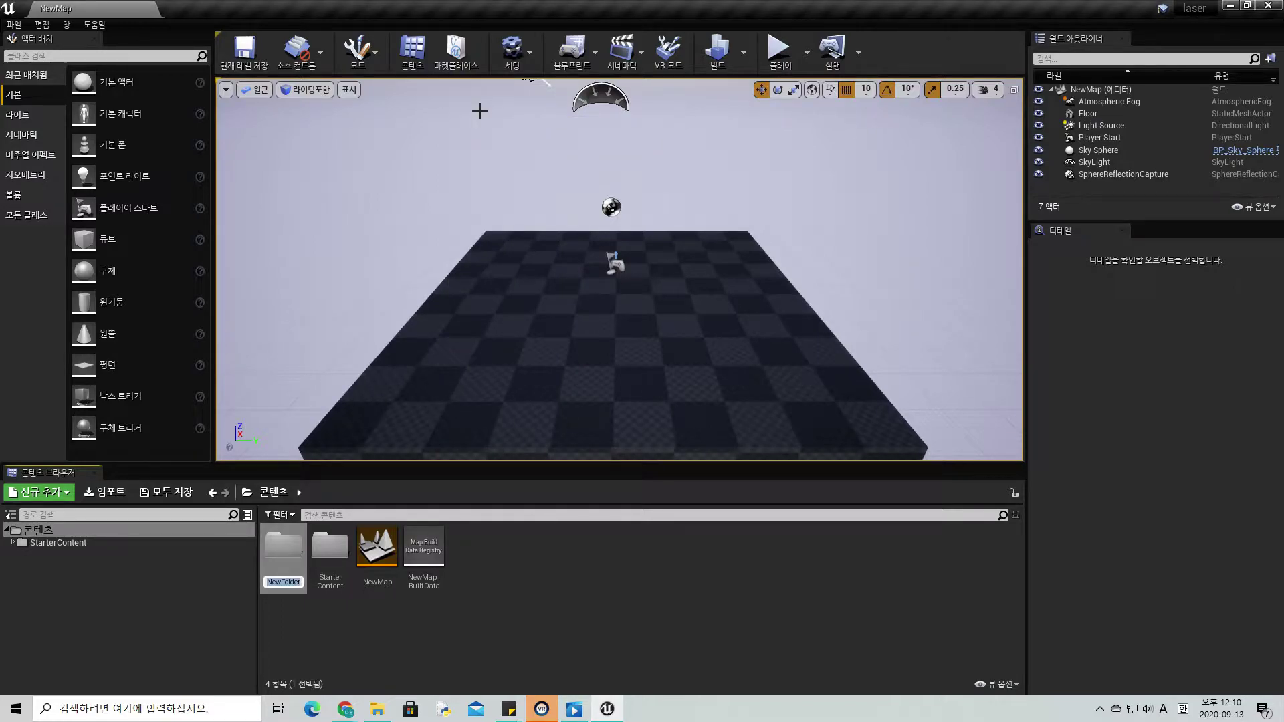
text(mat)
text(erial)
key(Return)
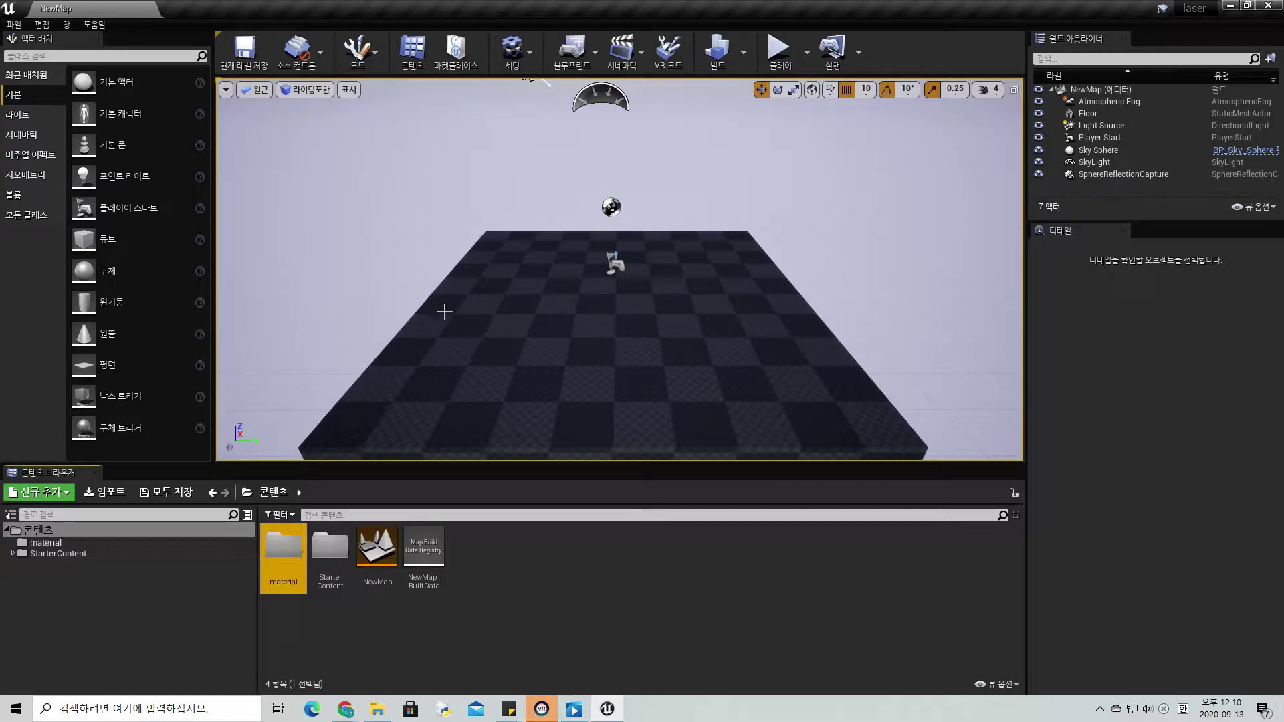
Inside the material folder, create a material named laserMat and open it for editing.
double_click(275, 558)
right_click(368, 580)
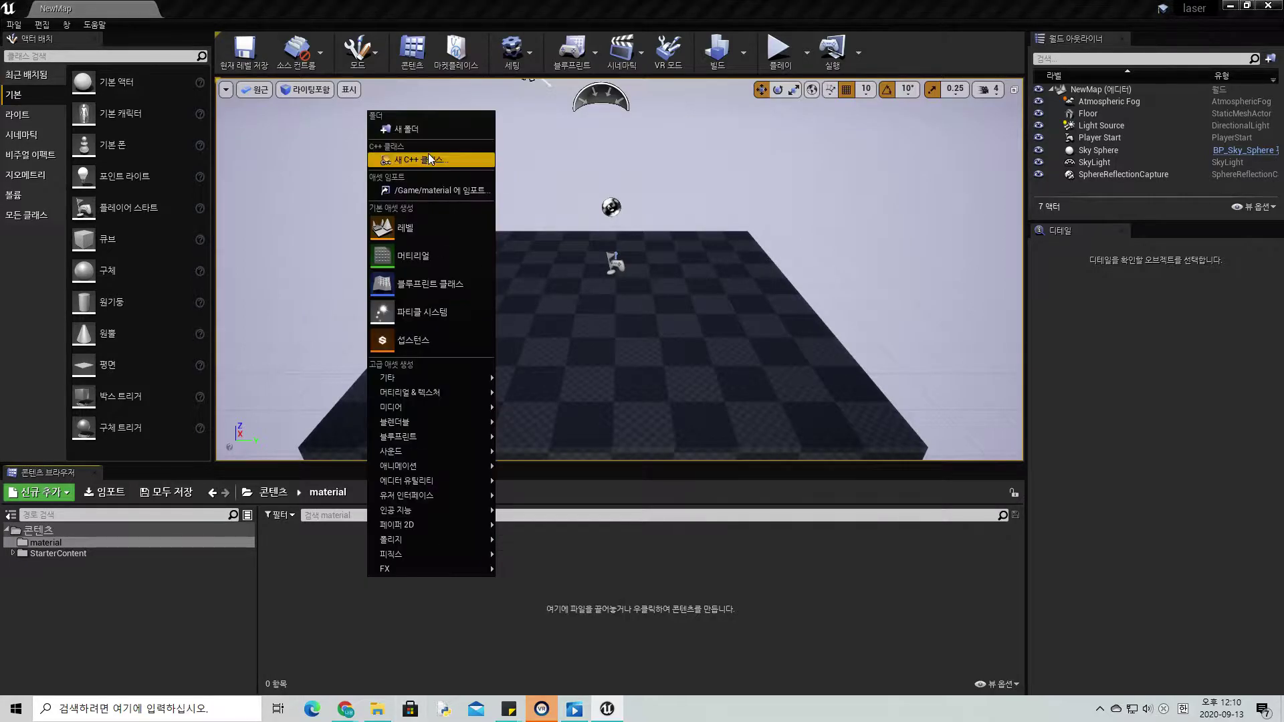
click(420, 251)
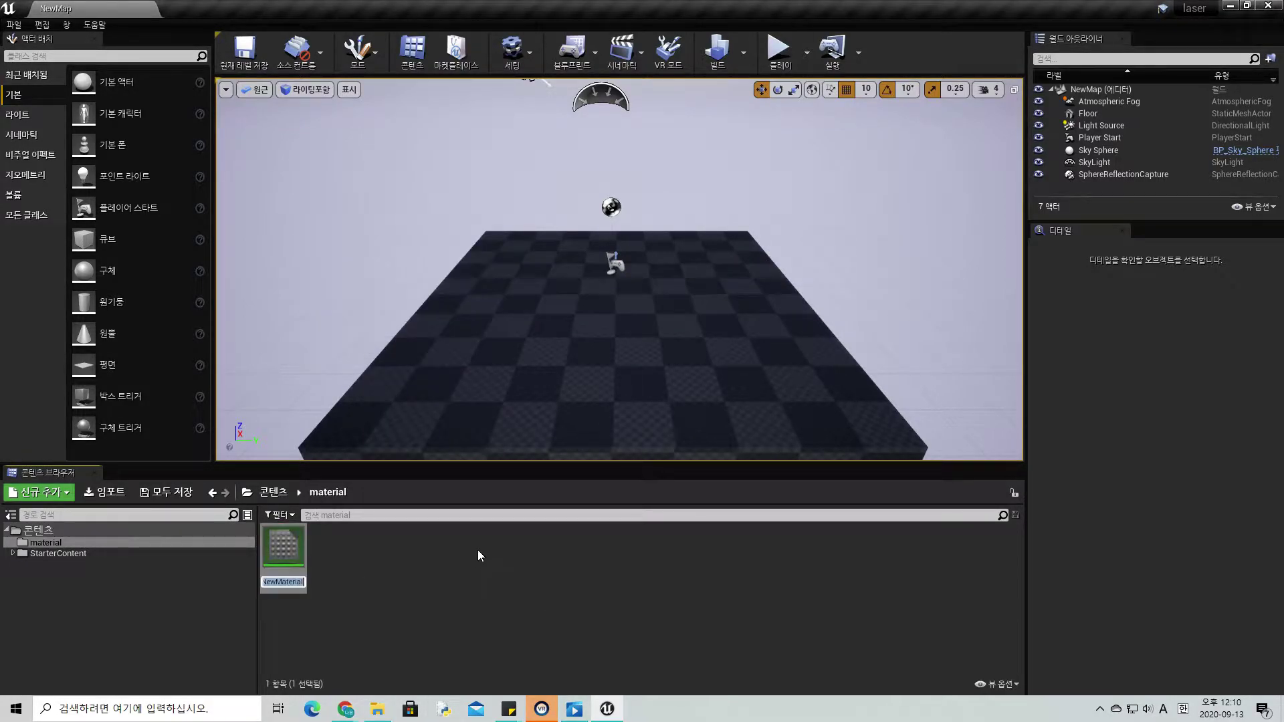
text(laser)
text(Mat)
key(Return)
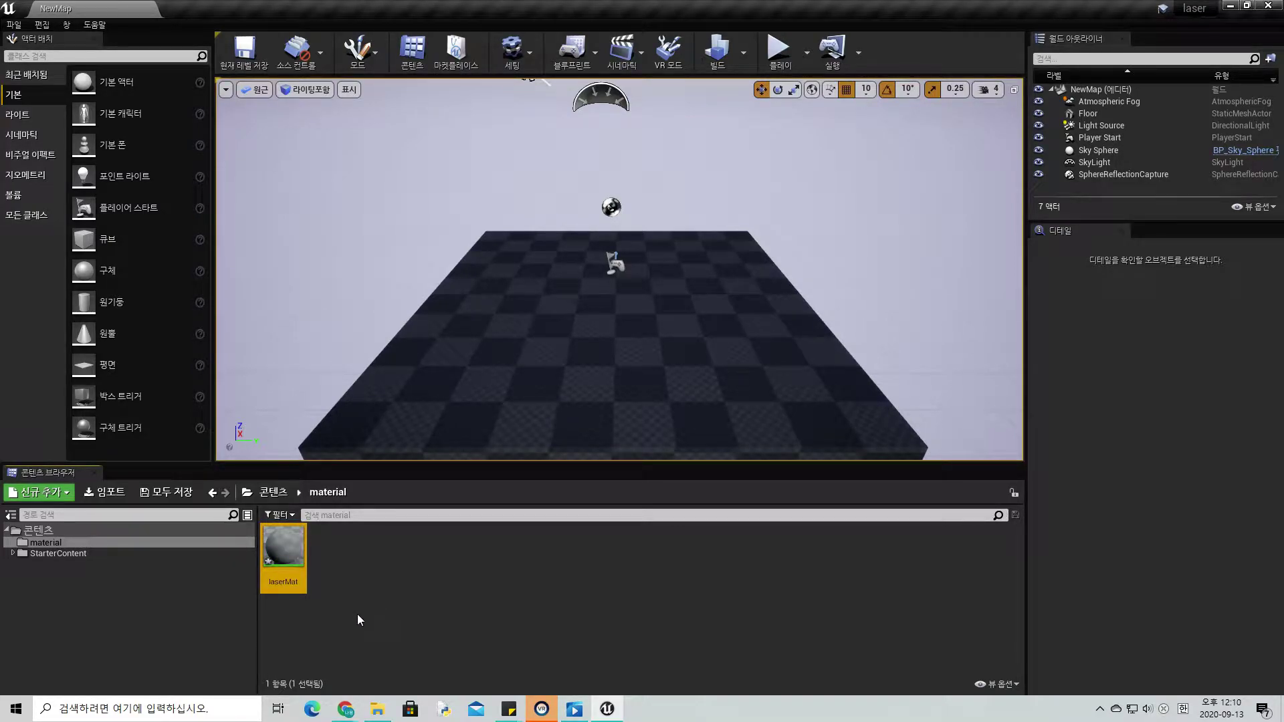
double_click(283, 551)
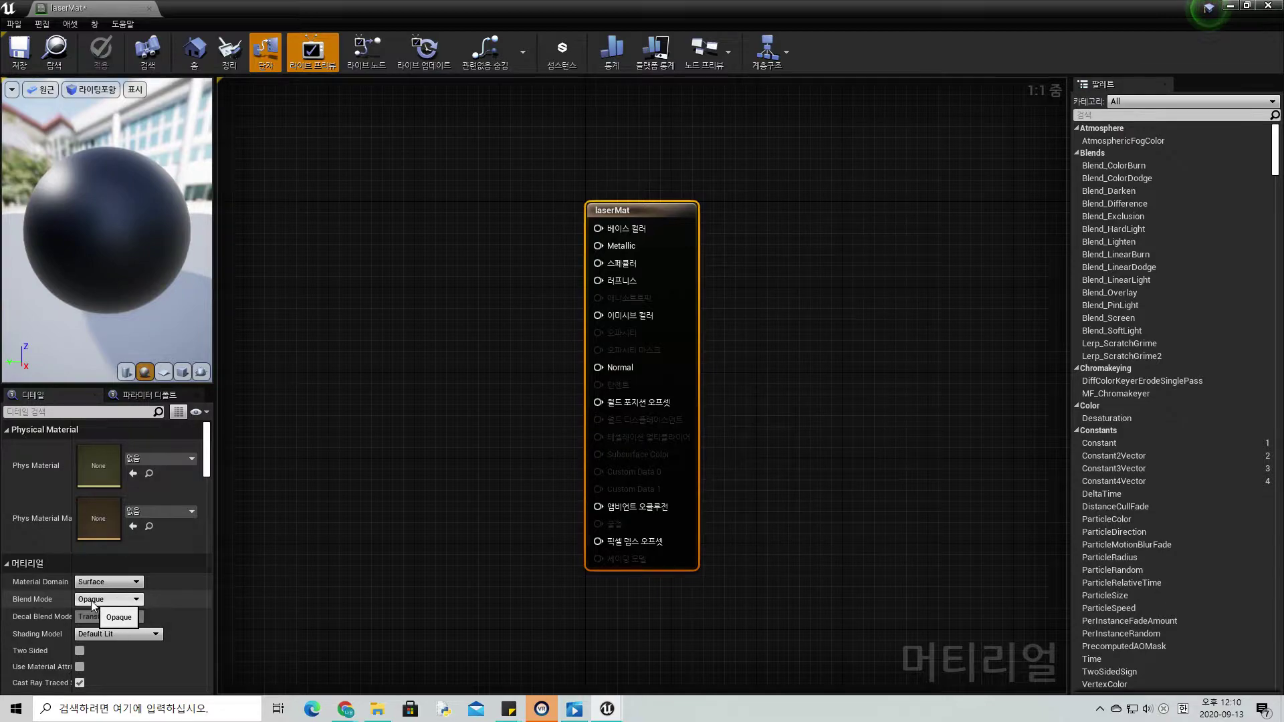
Set laserMat's Blend Mode to Translucent and Shading Model to Unlit, and move the result node right.
click(108, 599)
click(121, 629)
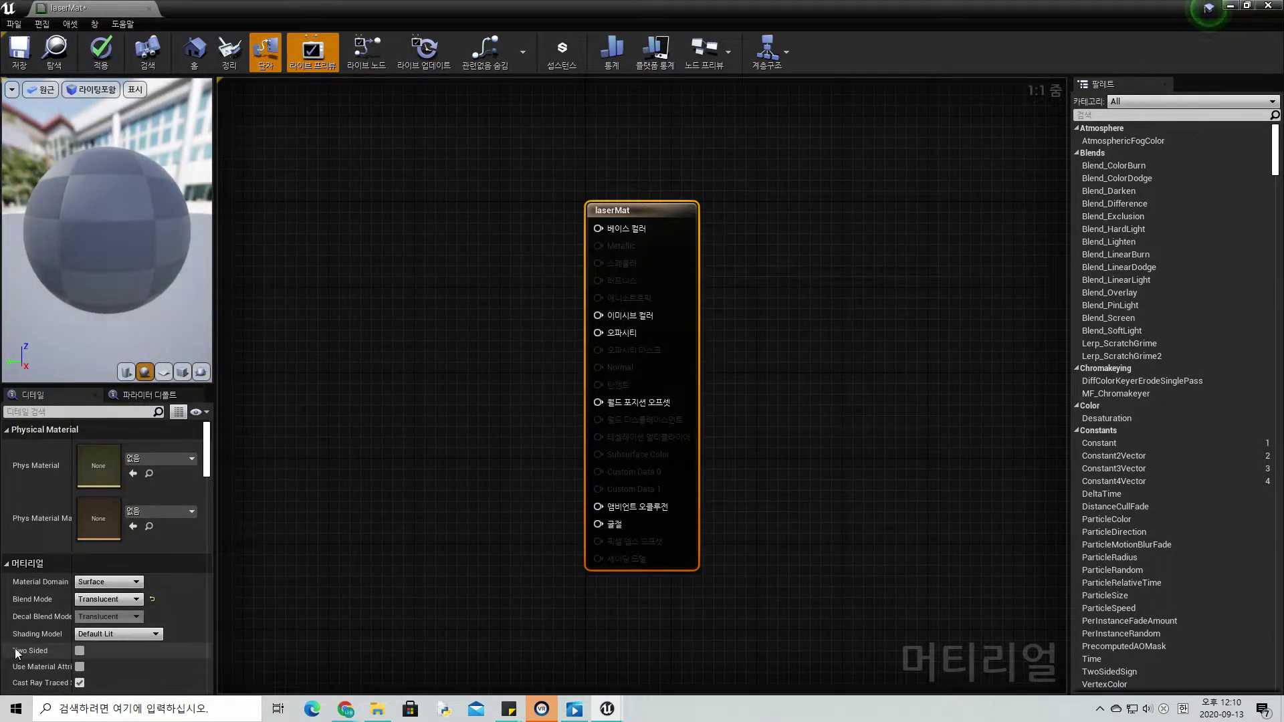
click(101, 638)
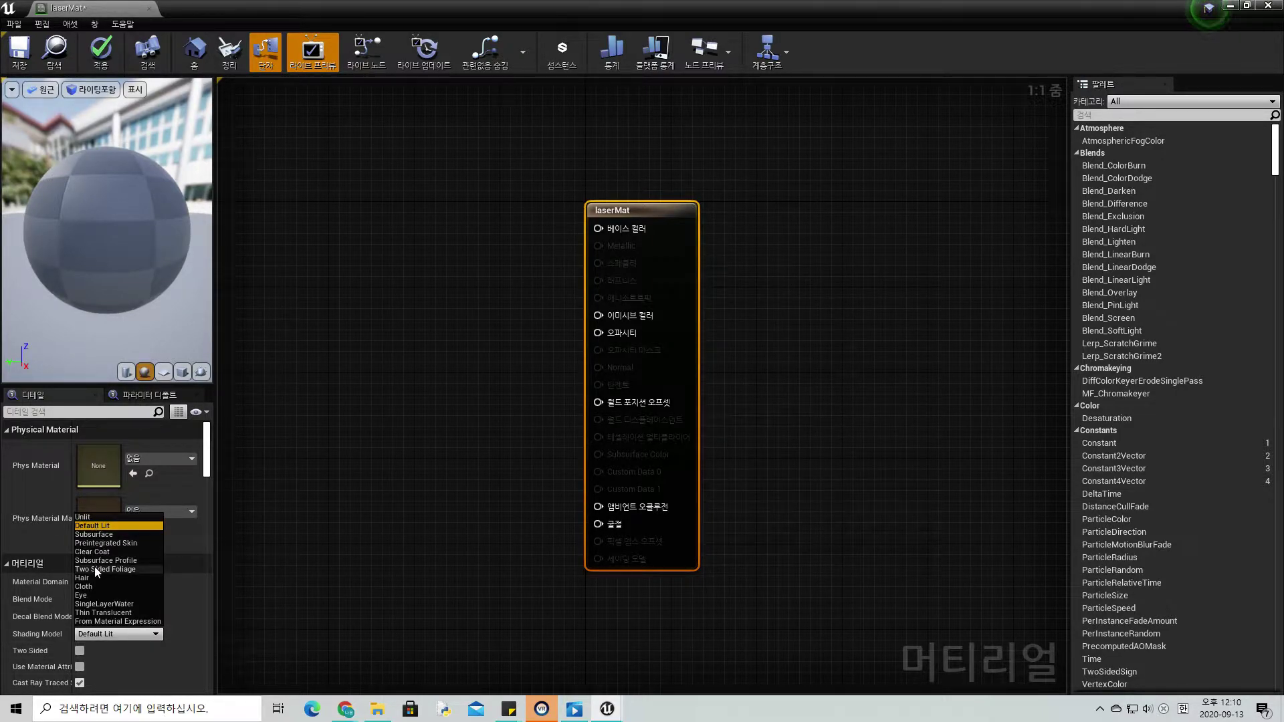
click(84, 517)
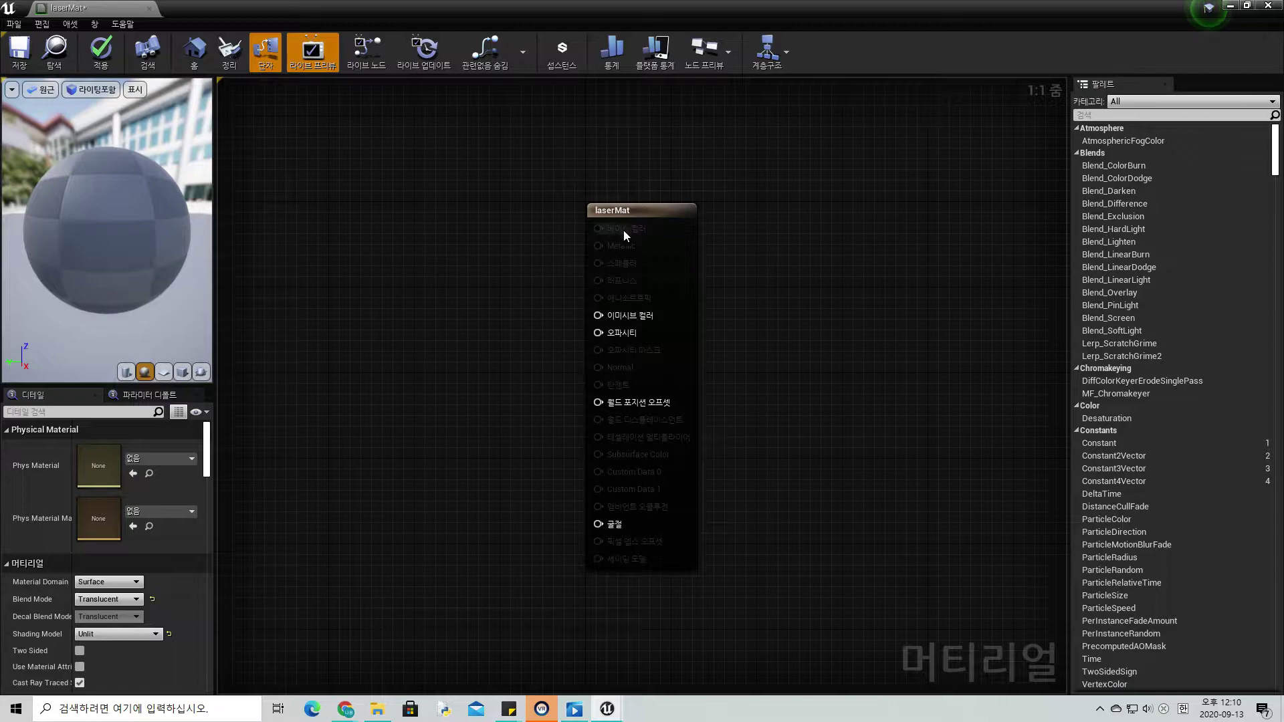
drag(622, 209, 706, 198)
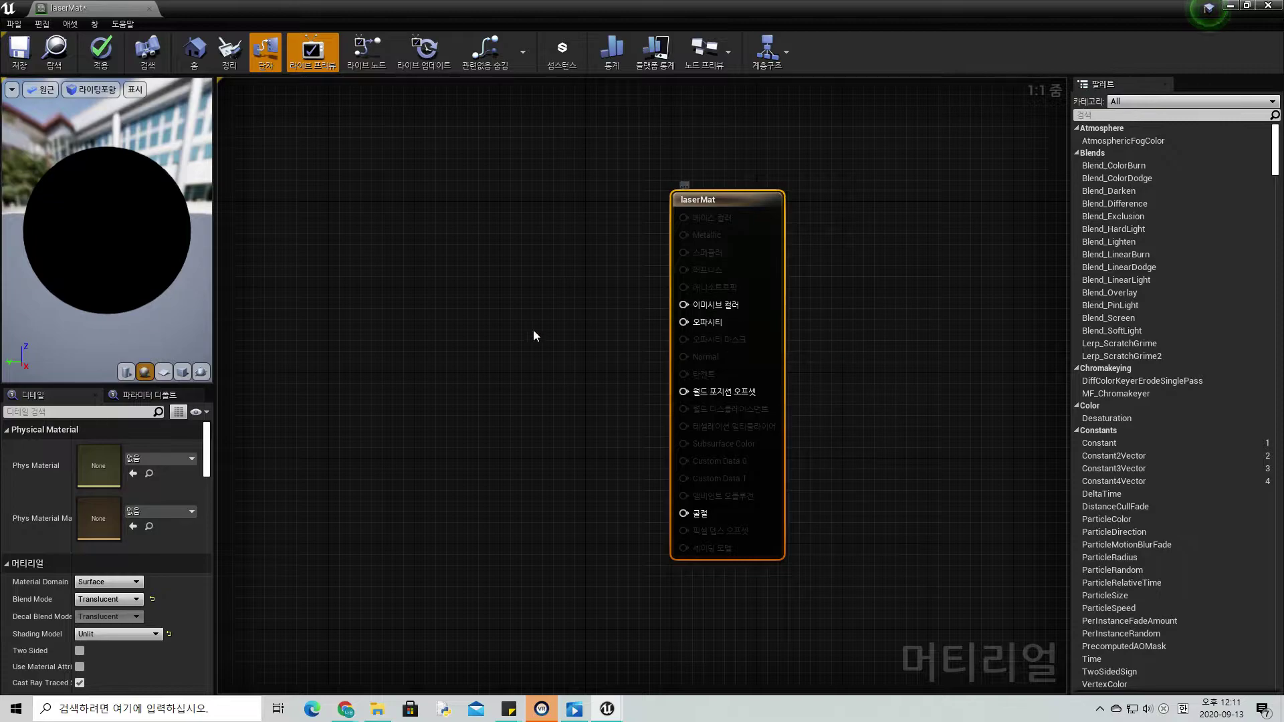
click(402, 442)
Add a Depth Fade node to the left side of the laserMat graph.
mouse_move(398, 278)
right_down()
mouse_move(626, 325)
mouse_move(611, 295)
right_up()
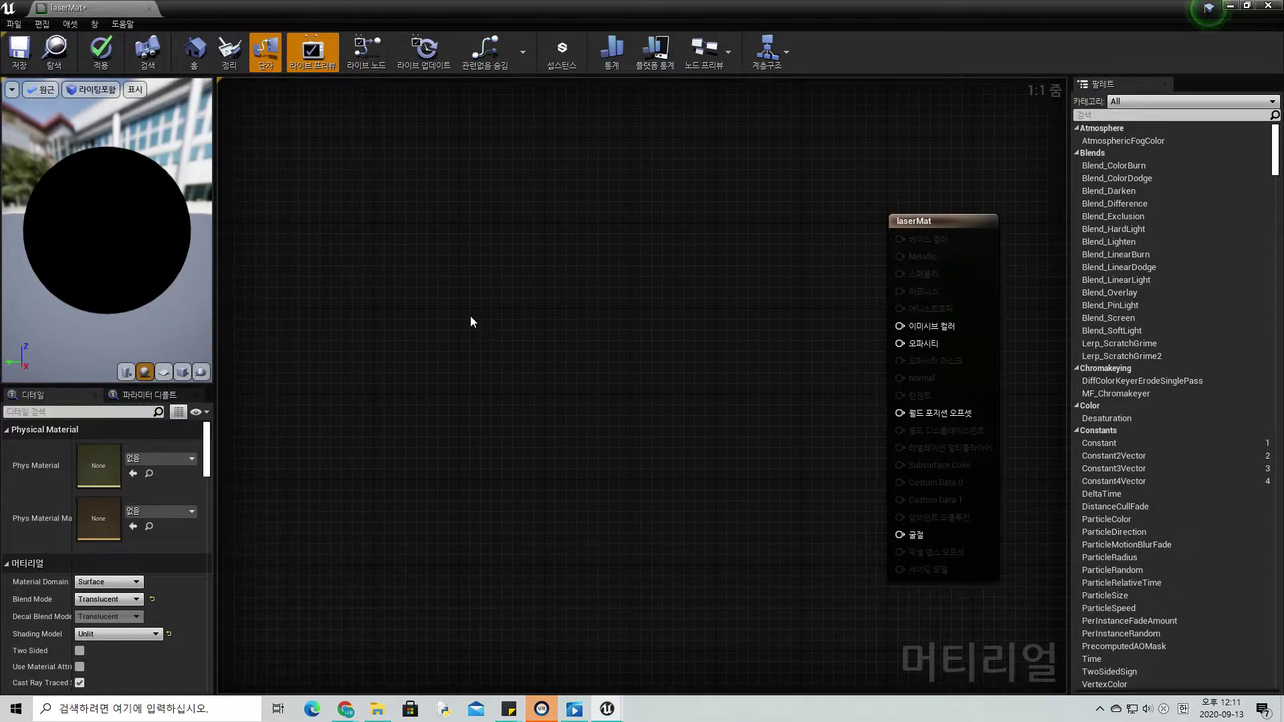
right_click(389, 266)
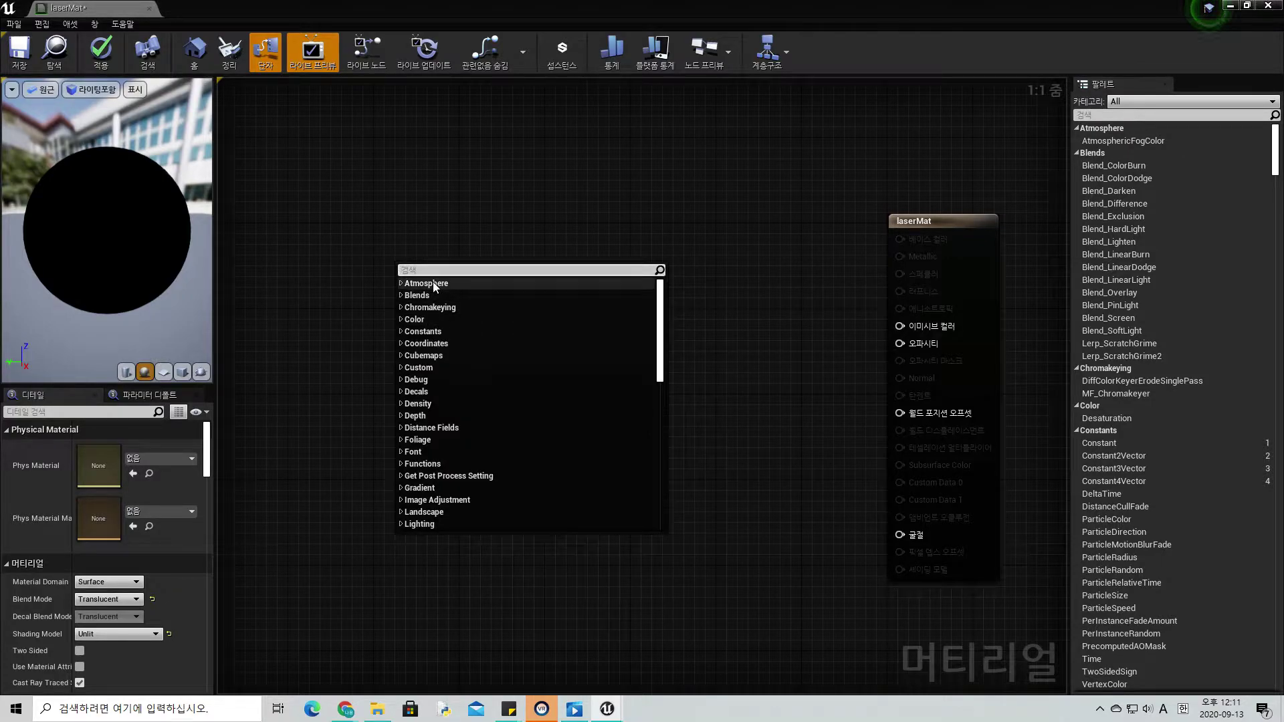
text(d)
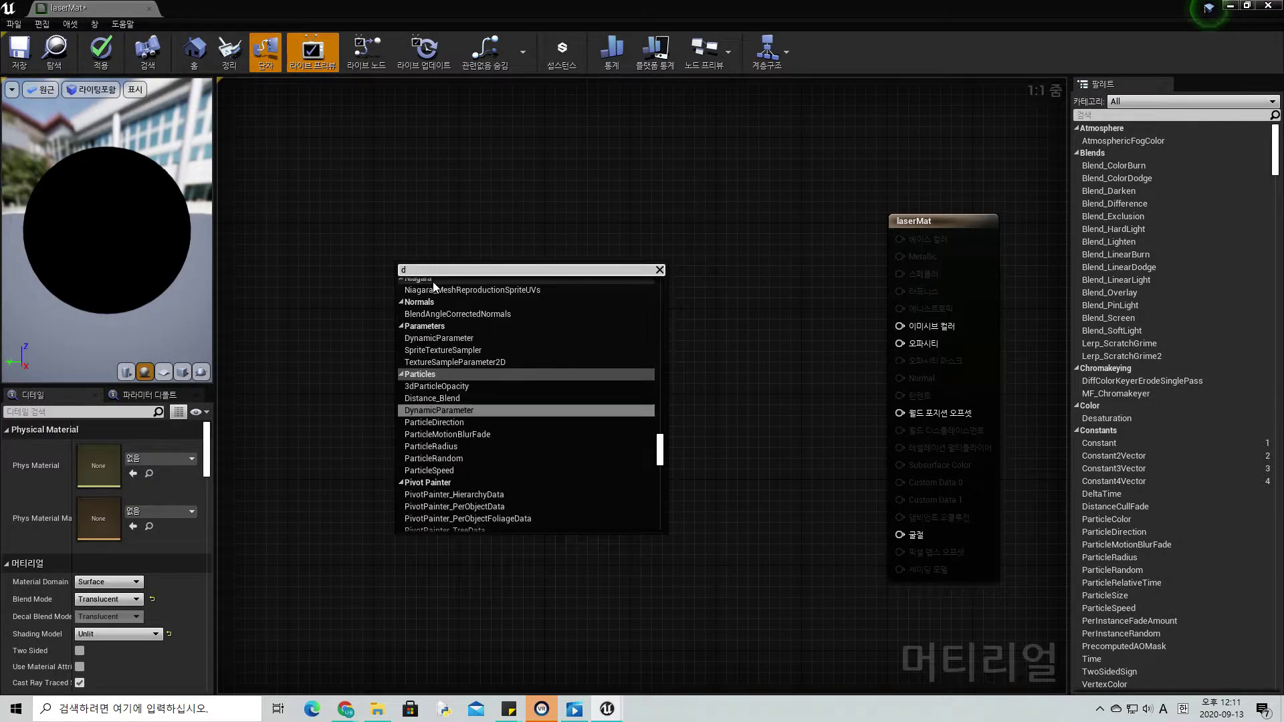
text(epth)
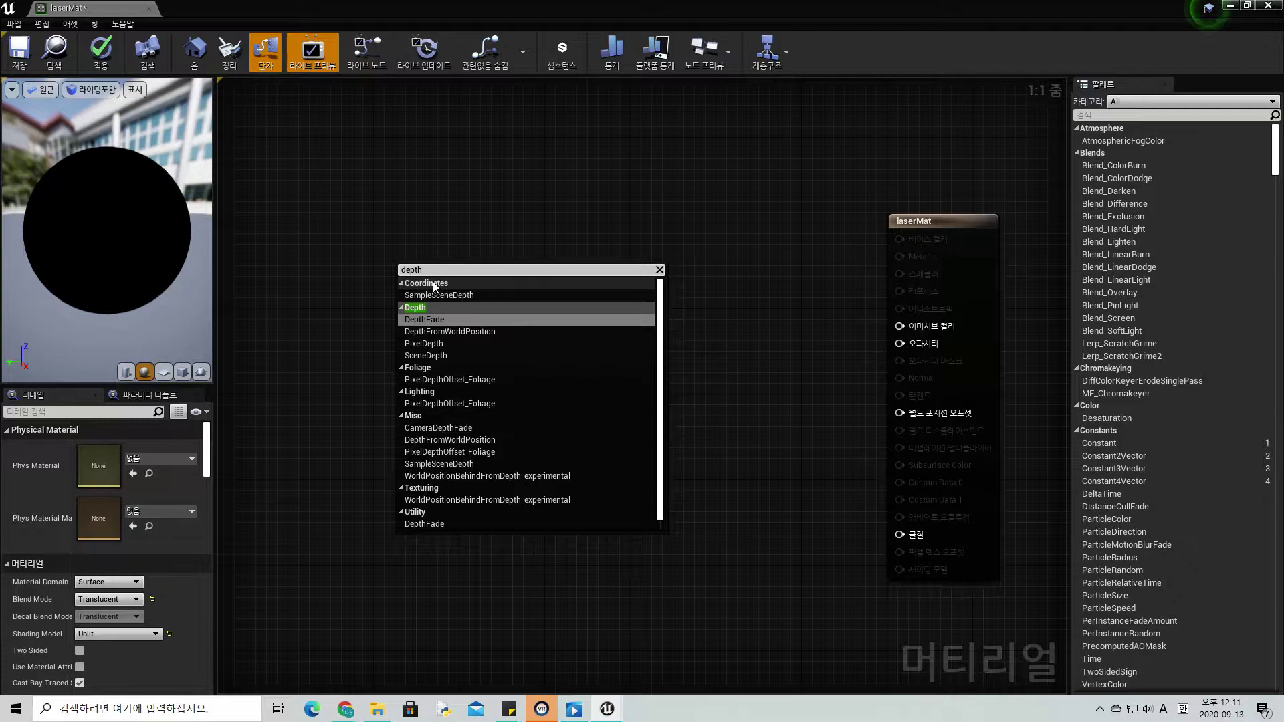
key(Return)
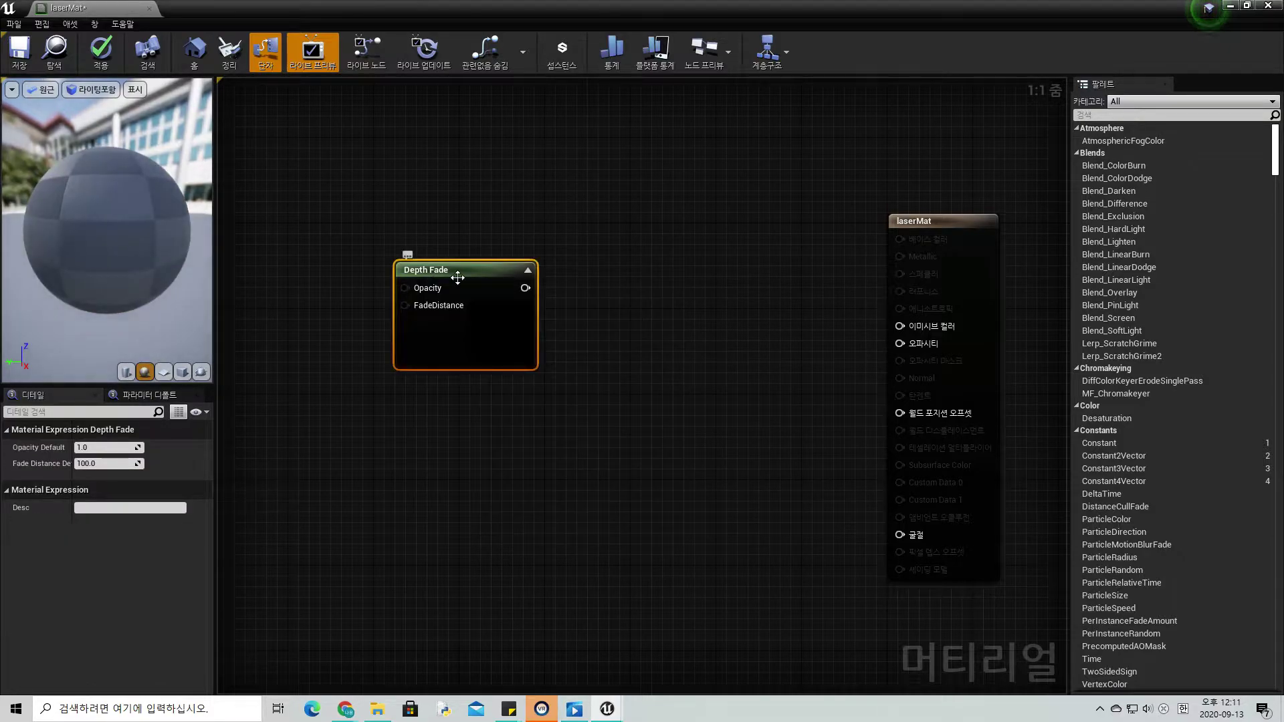
drag(458, 278, 383, 219)
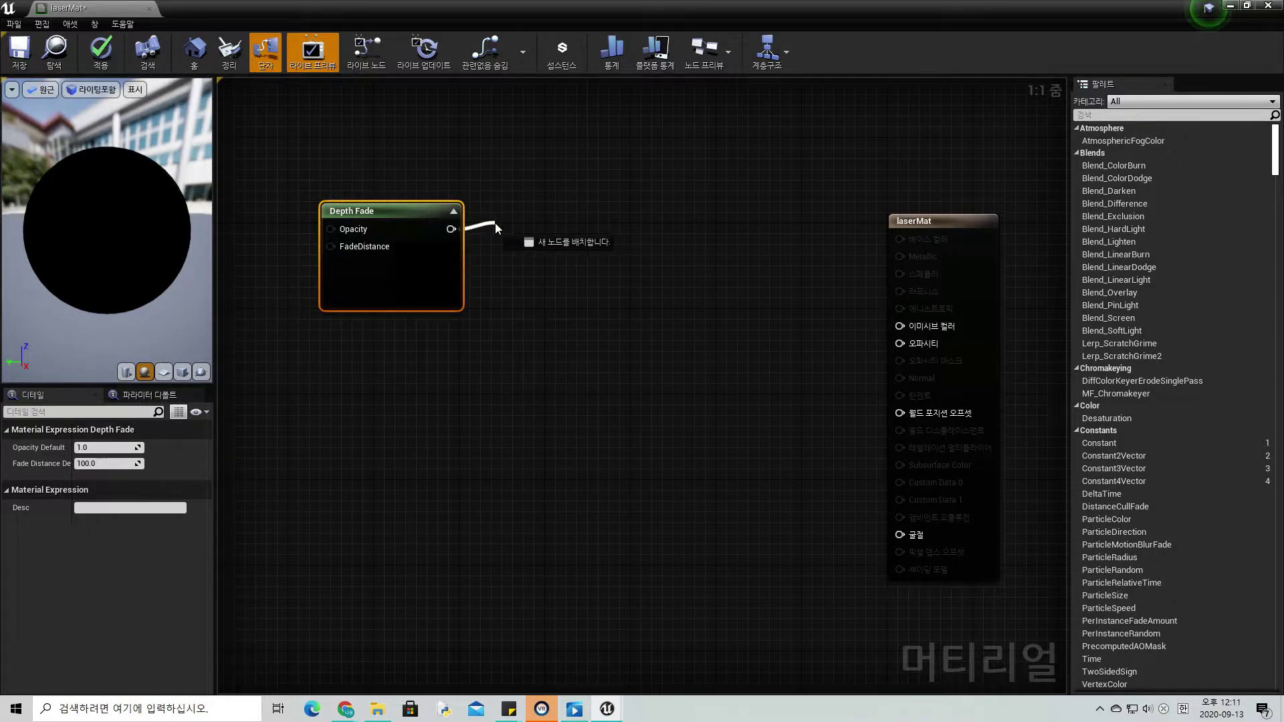
Feed Depth Fade's Opacity into a new 1-x (OneMinus) node and collapse Depth Fade.
drag(453, 228, 496, 228)
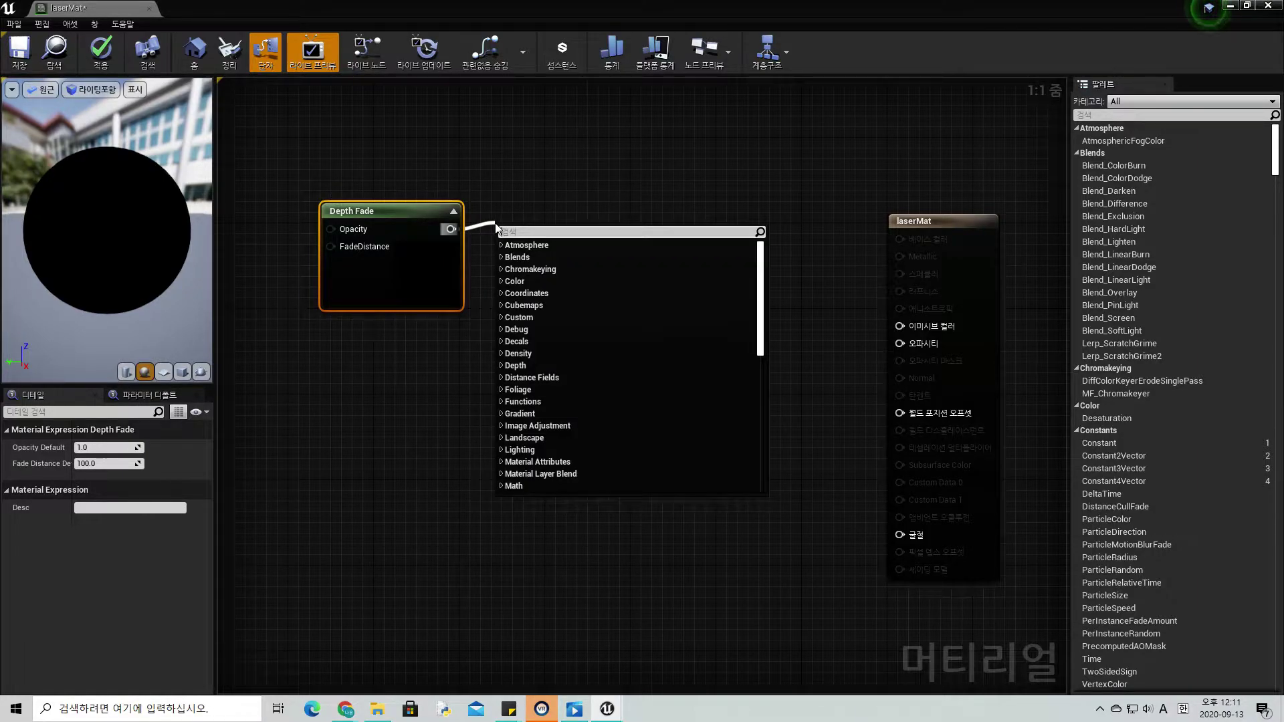
text(1-)
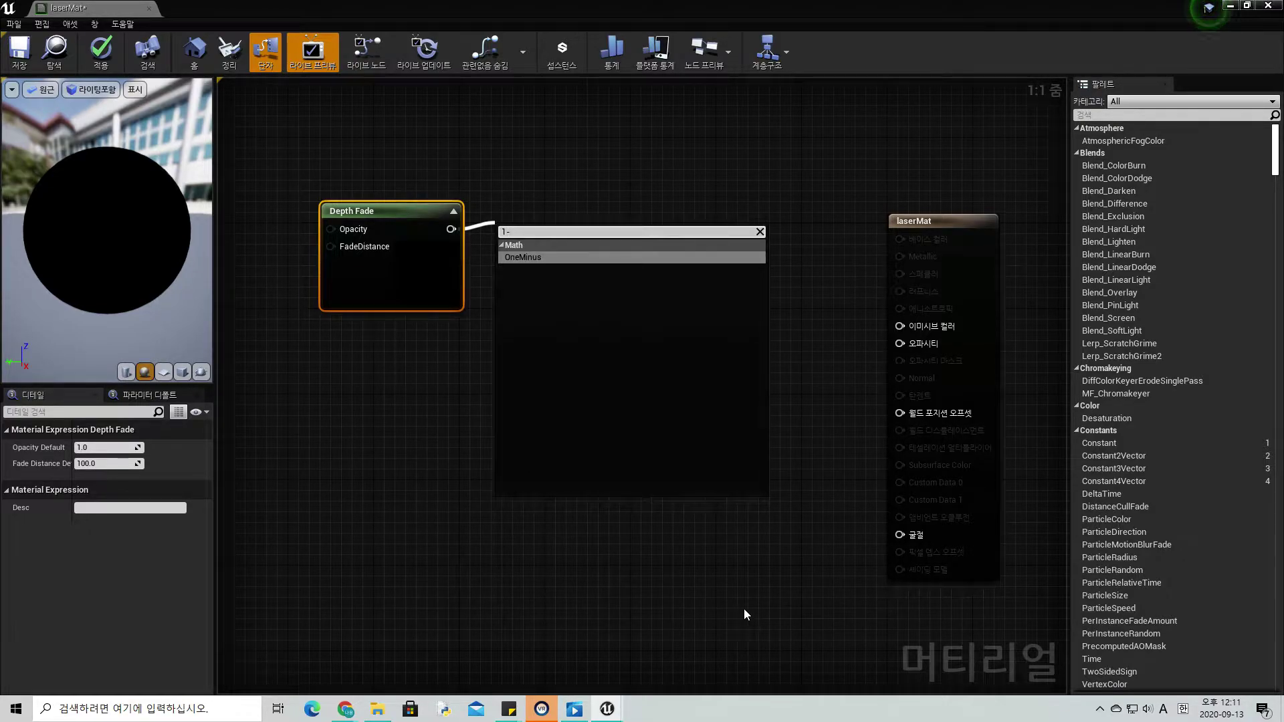
key(Return)
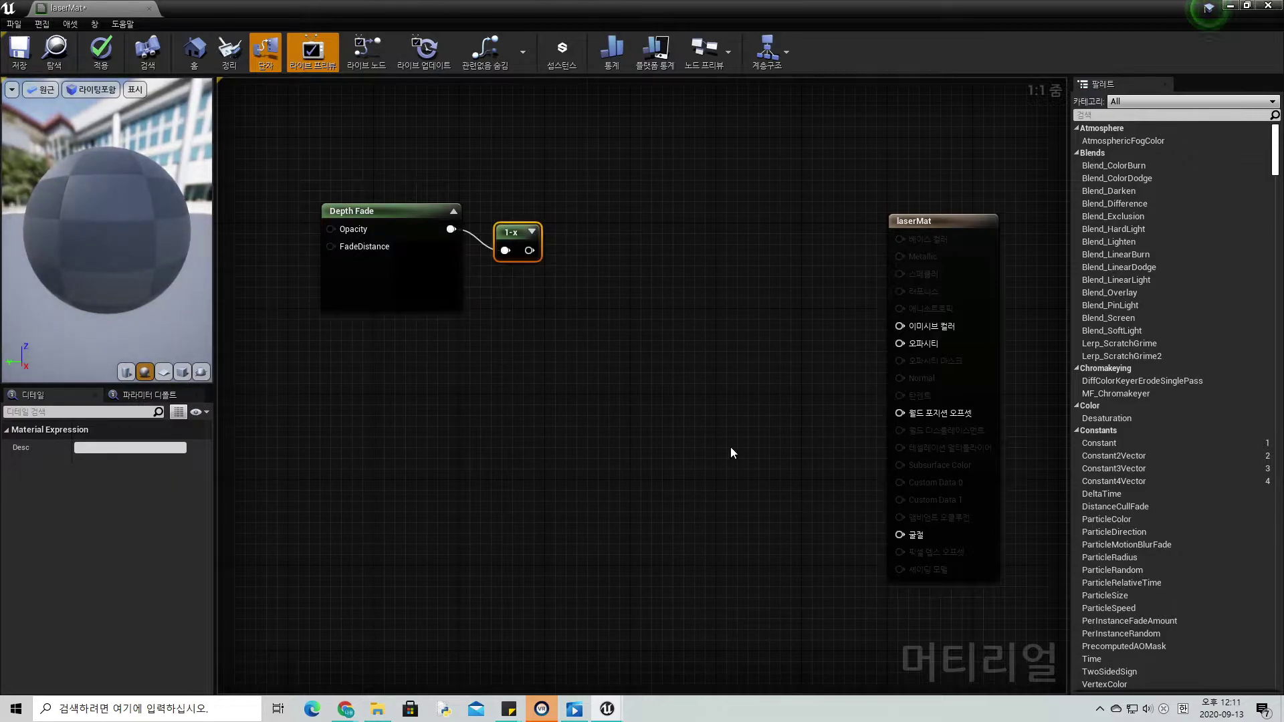
drag(512, 233, 463, 211)
click(455, 212)
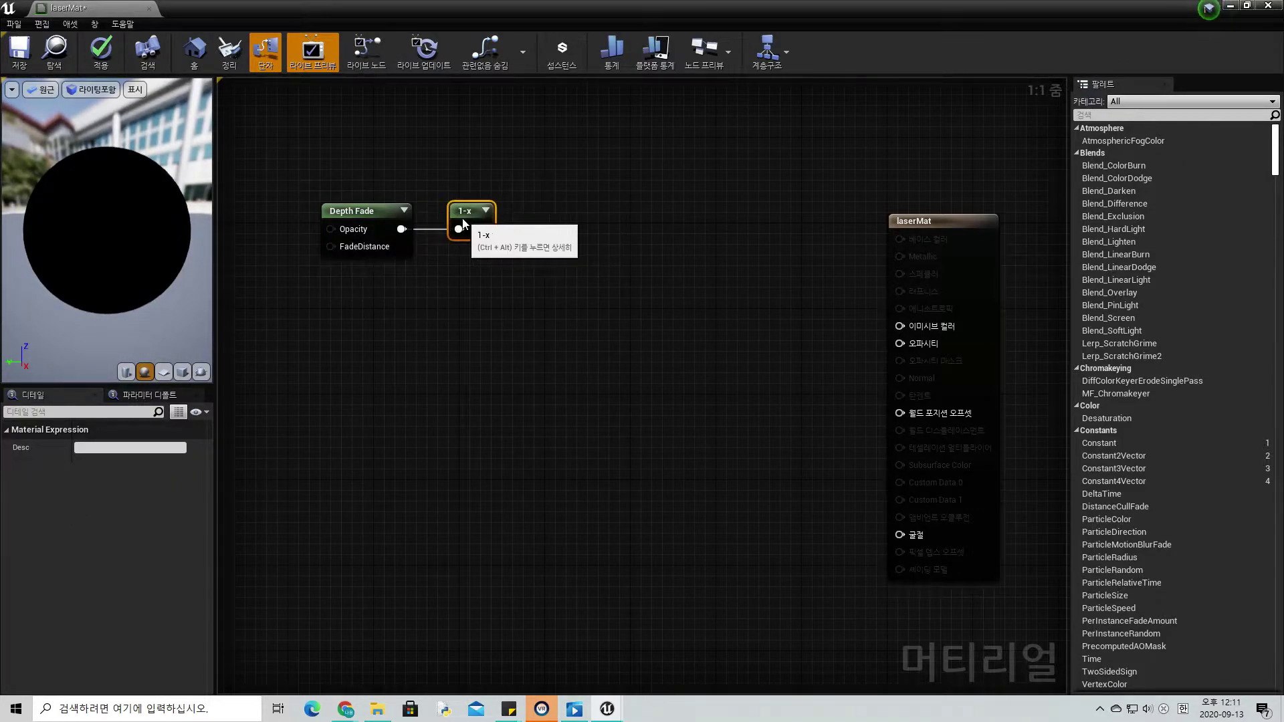
Add a Particle Color node to the graph, placed left of the 1-x node.
right_click(352, 311)
text(partic)
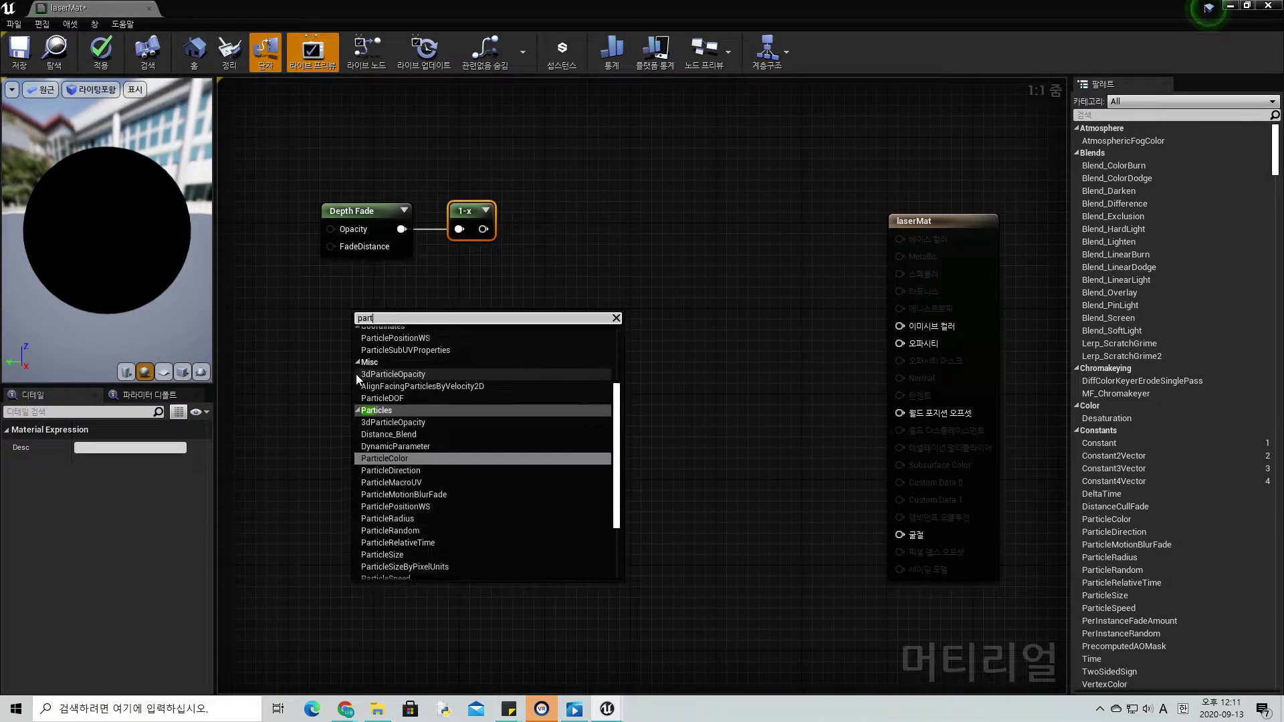
text(l)
key(Return)
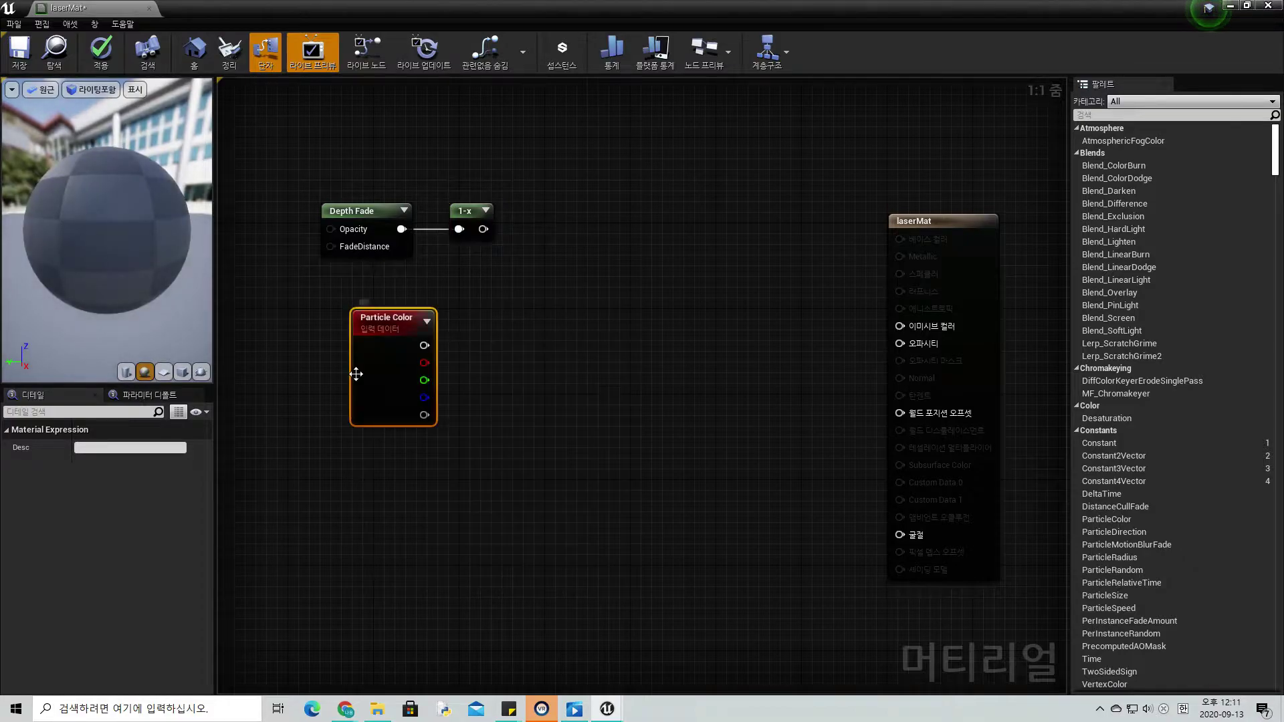
drag(390, 323, 358, 292)
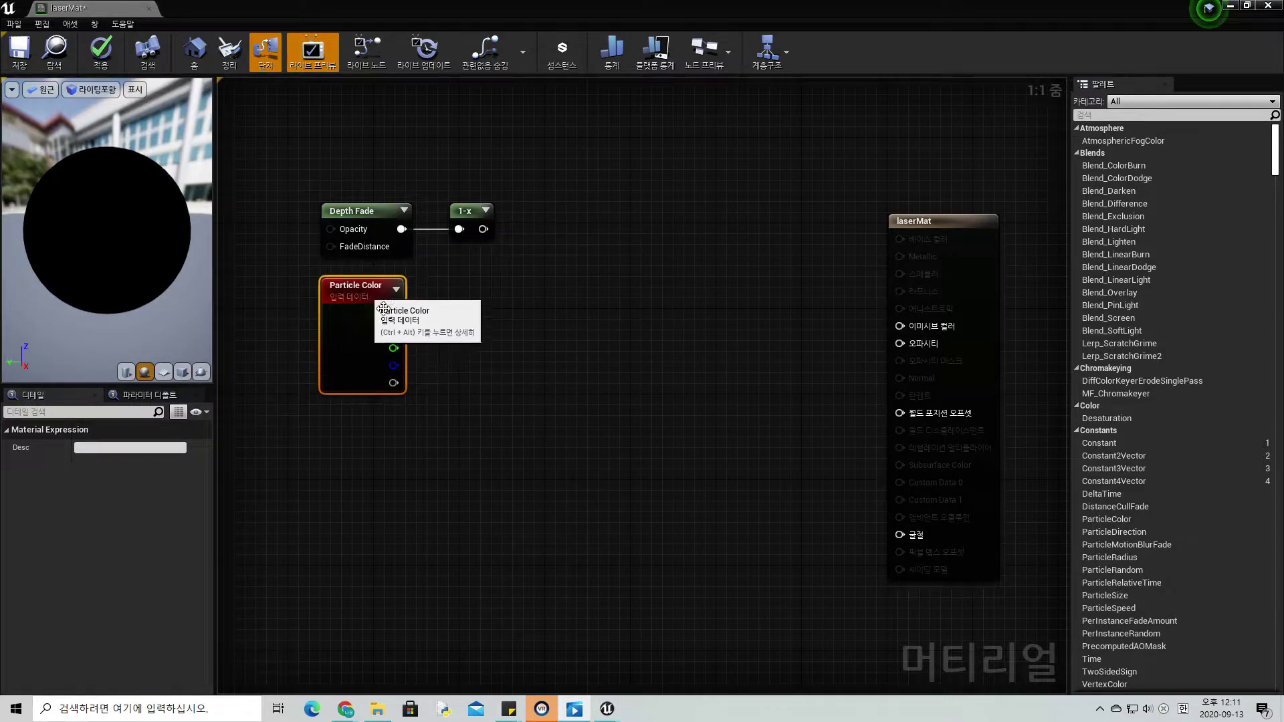
mouse_move(393, 313)
mouse_down()
mouse_move(561, 228)
mouse_move(483, 228)
mouse_up()
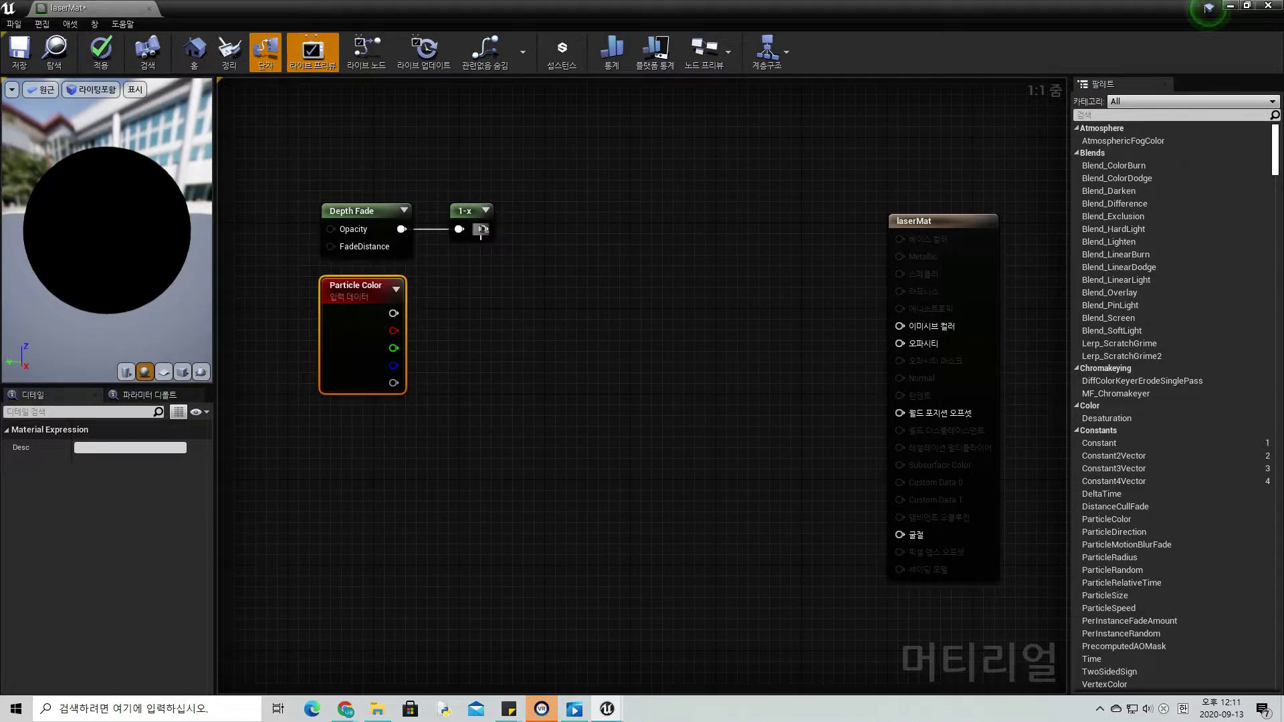
Multiply the 1-x output by Particle Color with a new Multiply node.
drag(483, 229, 535, 236)
text(ult)
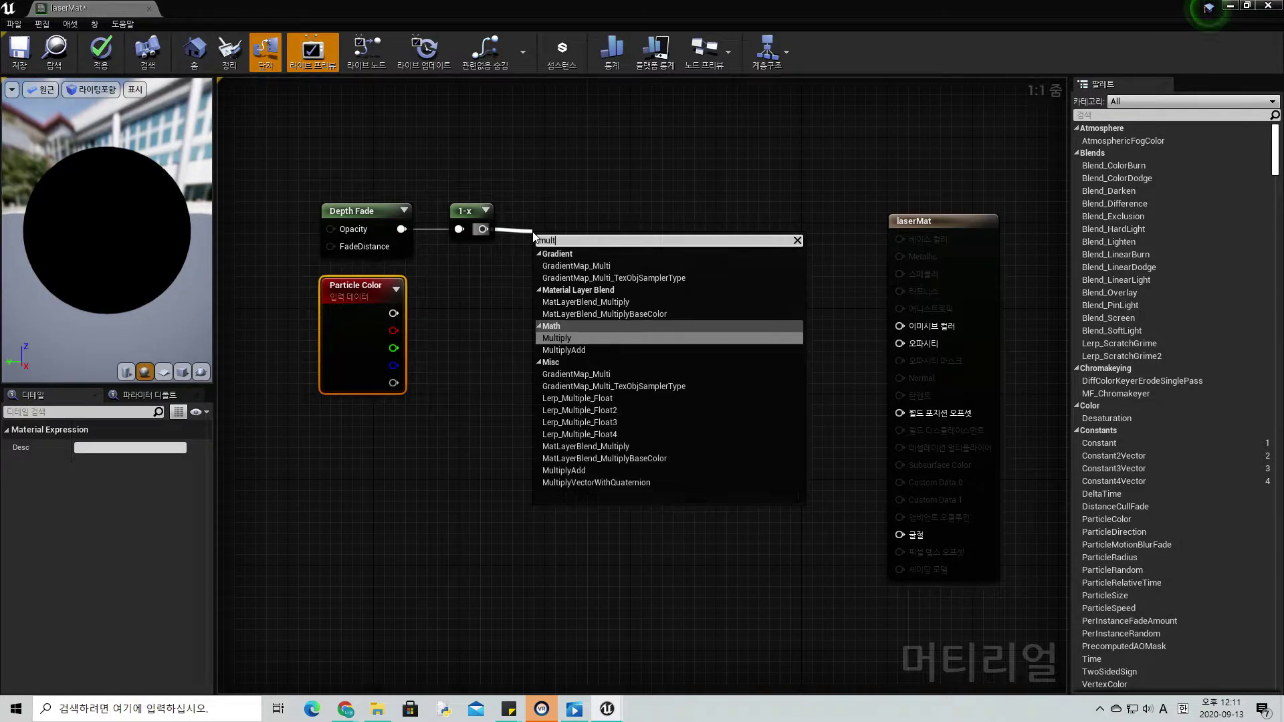
key(Return)
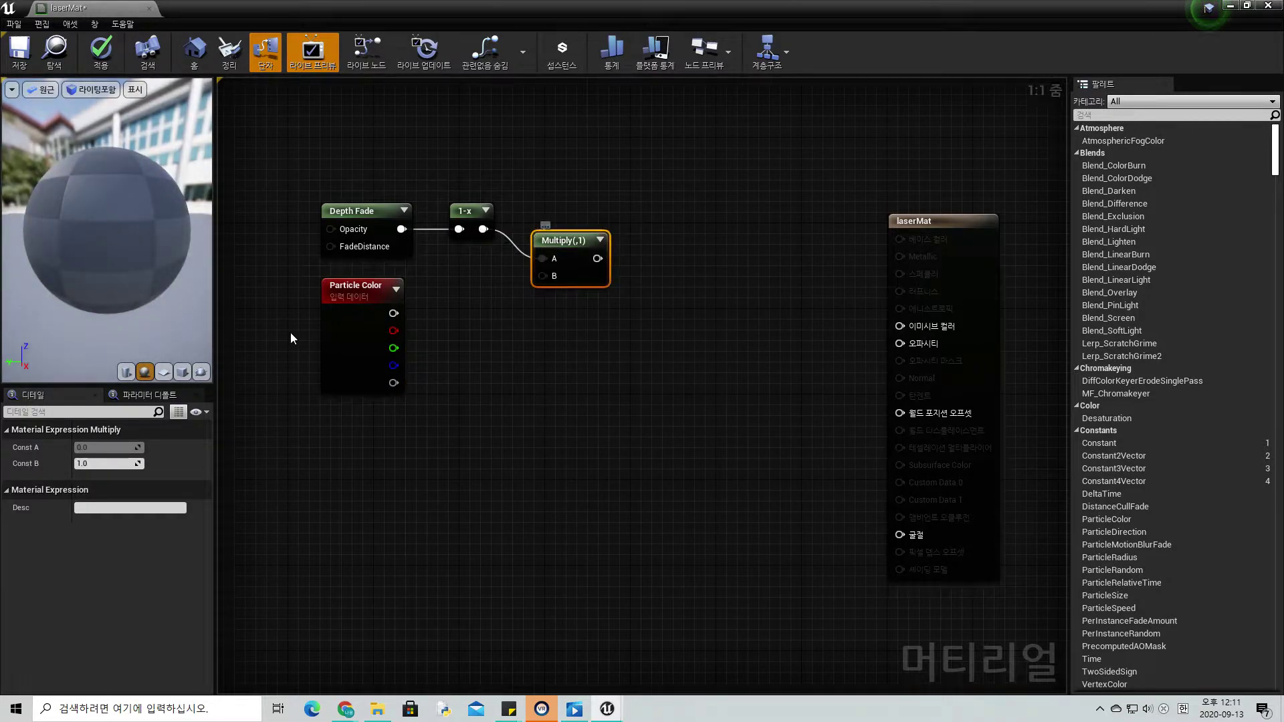
drag(393, 314, 543, 275)
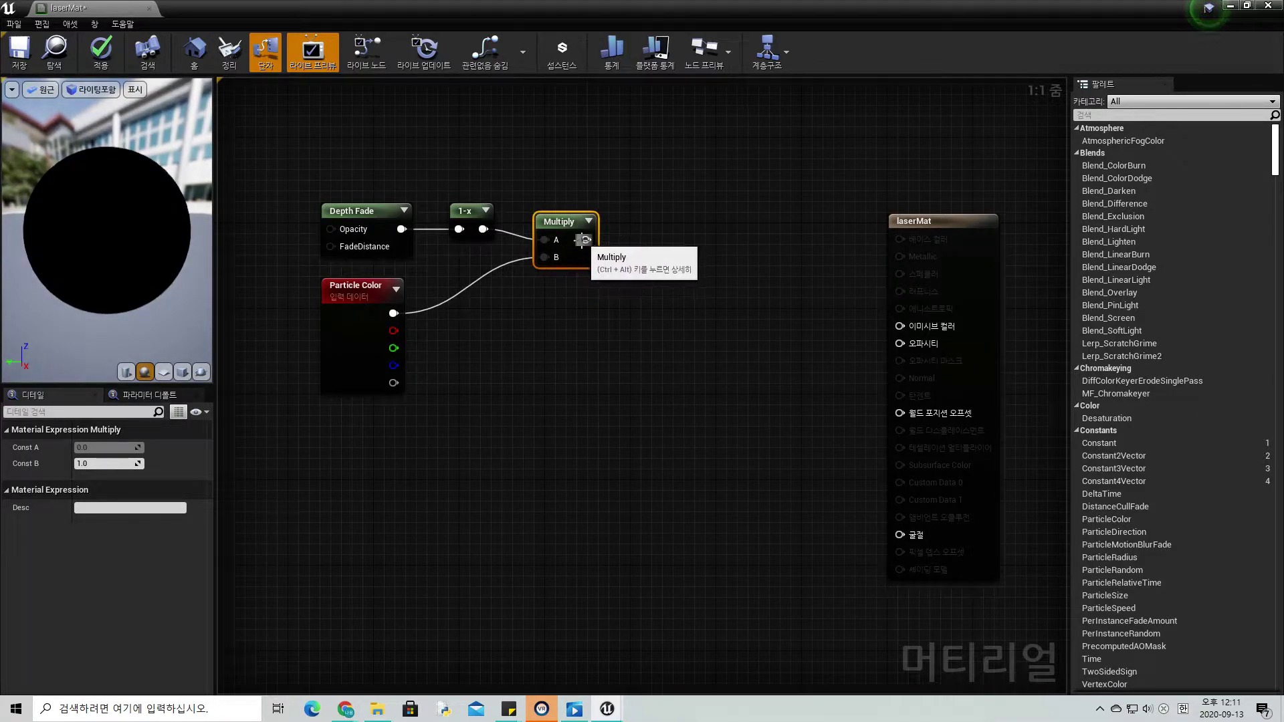
key(q)
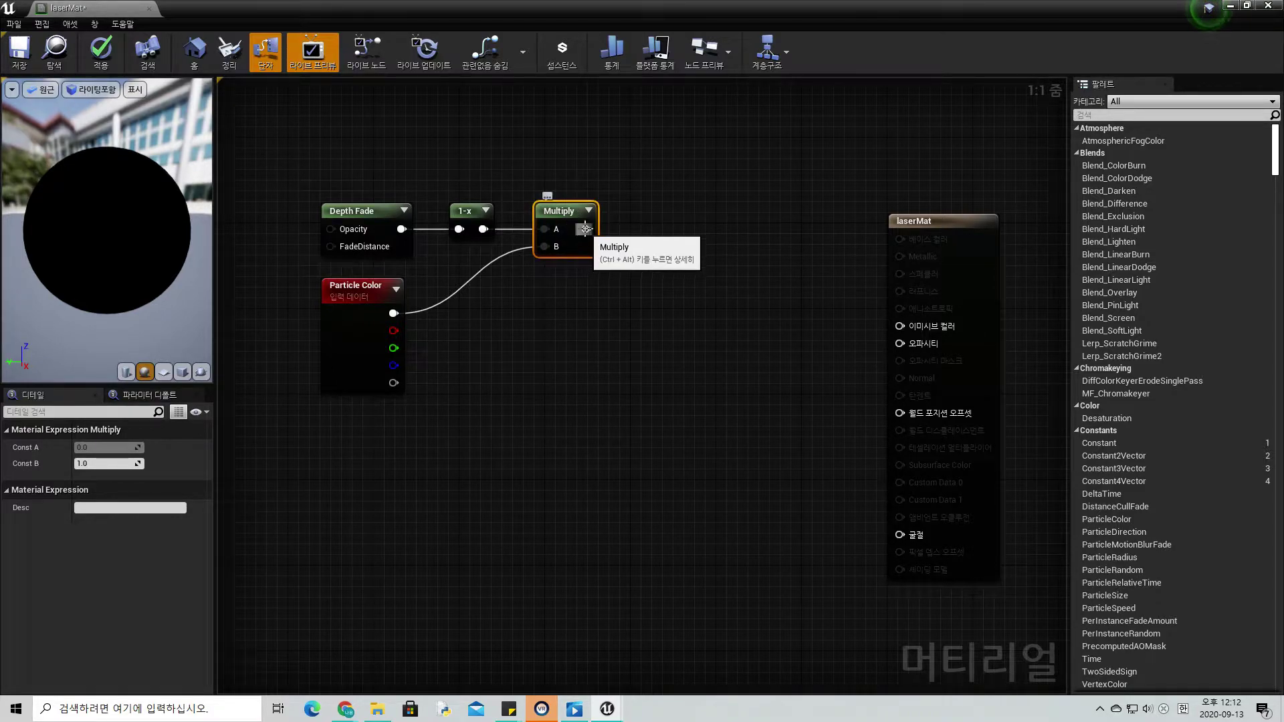
Add a second Multiply node fed by the first Multiply's output.
drag(585, 229, 644, 239)
text(multi)
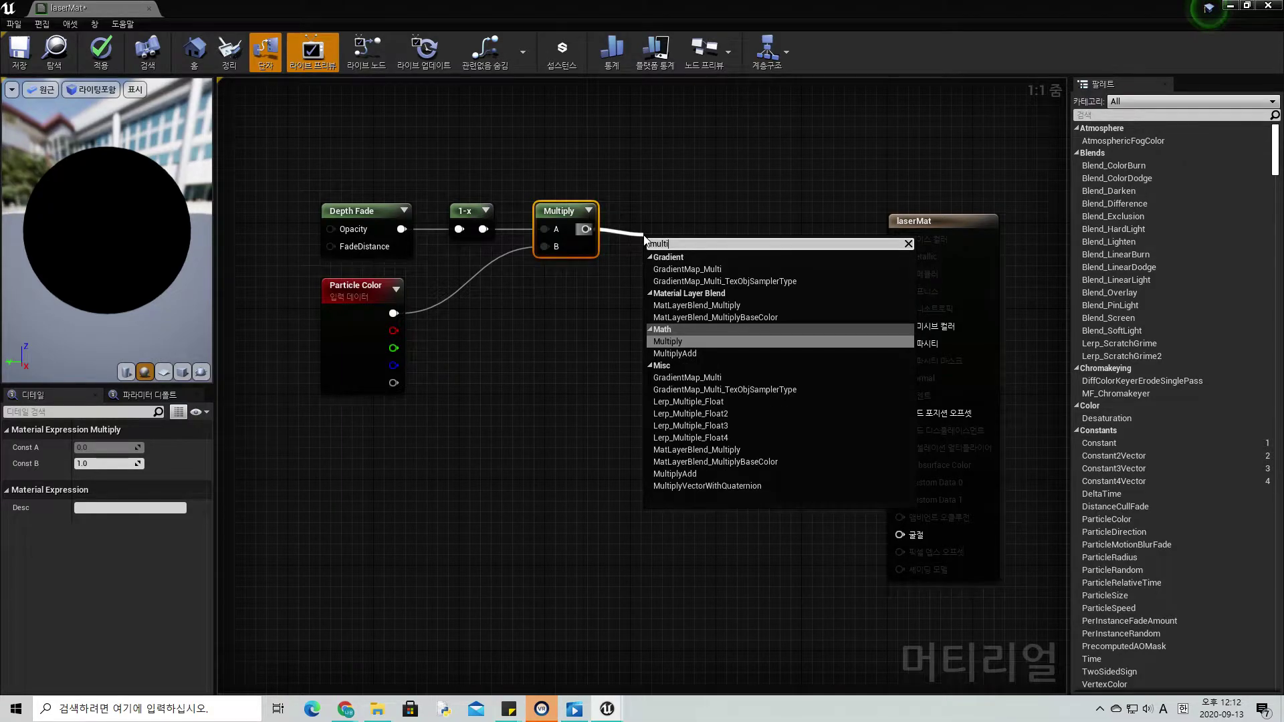
key(Return)
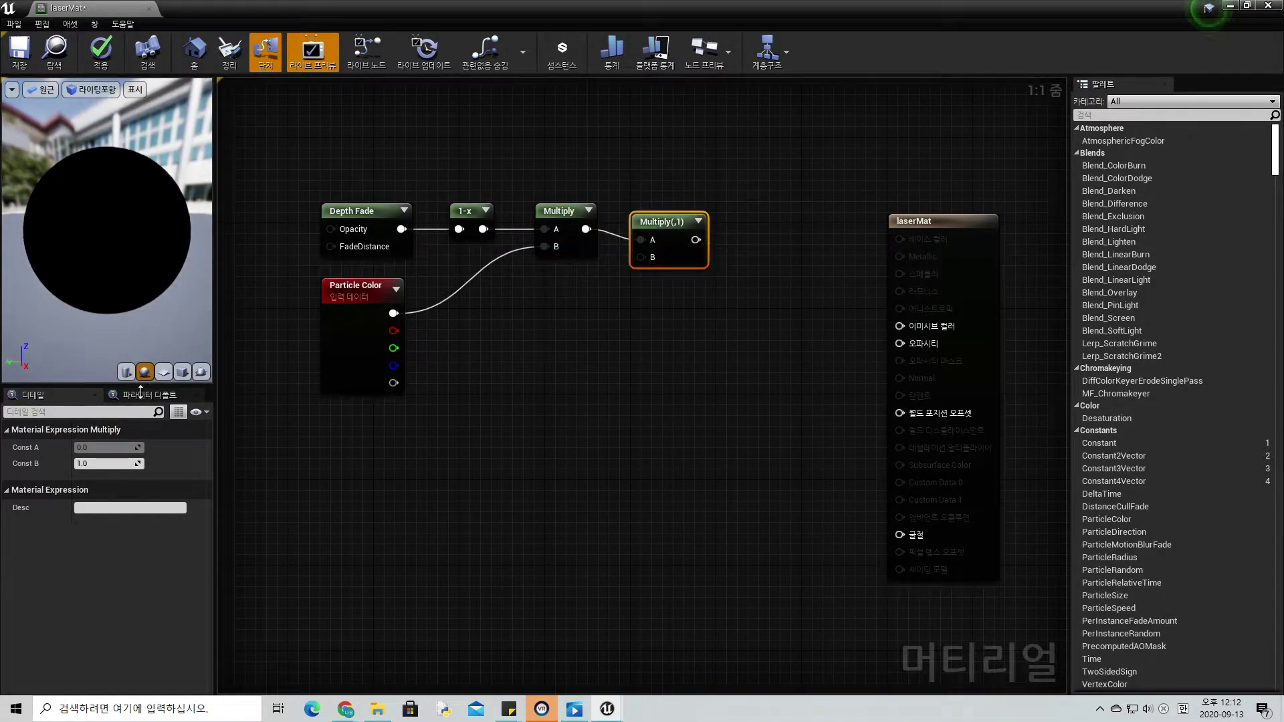
Set the second Multiply's B constant to 50 and add an Add node after it.
click(107, 463)
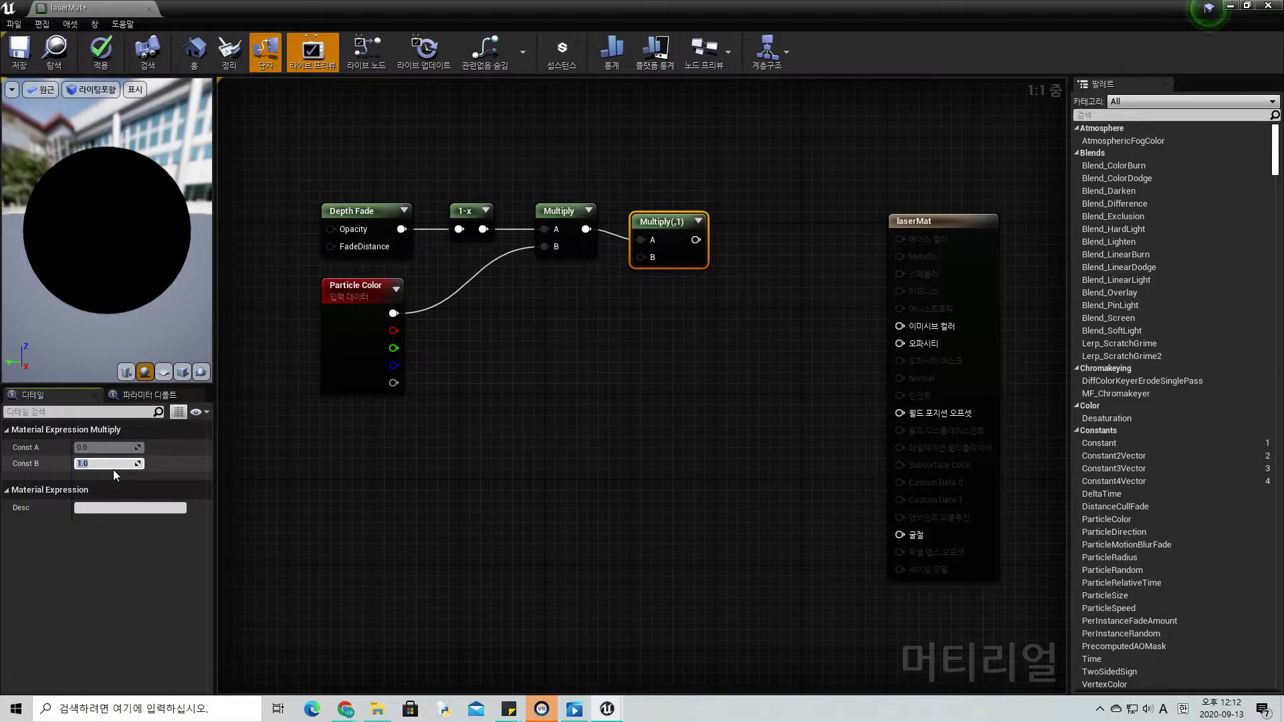
text(50)
key(Return)
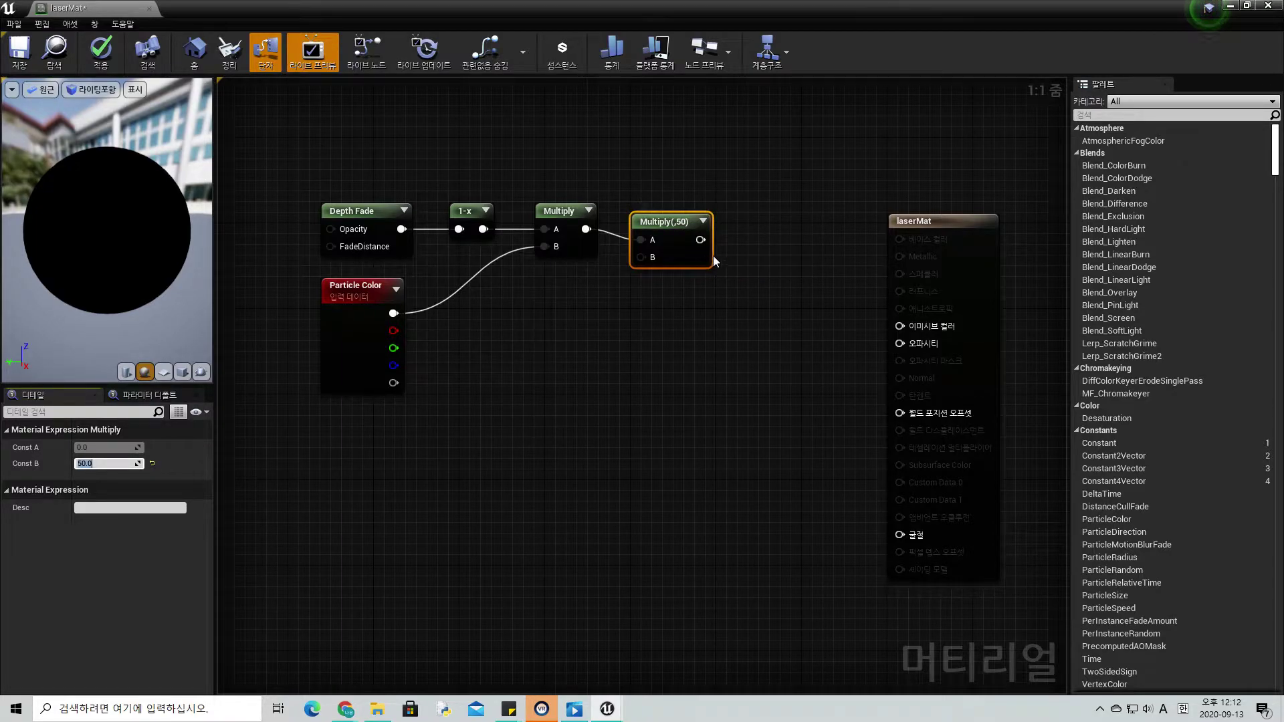
drag(700, 240, 753, 276)
text(add)
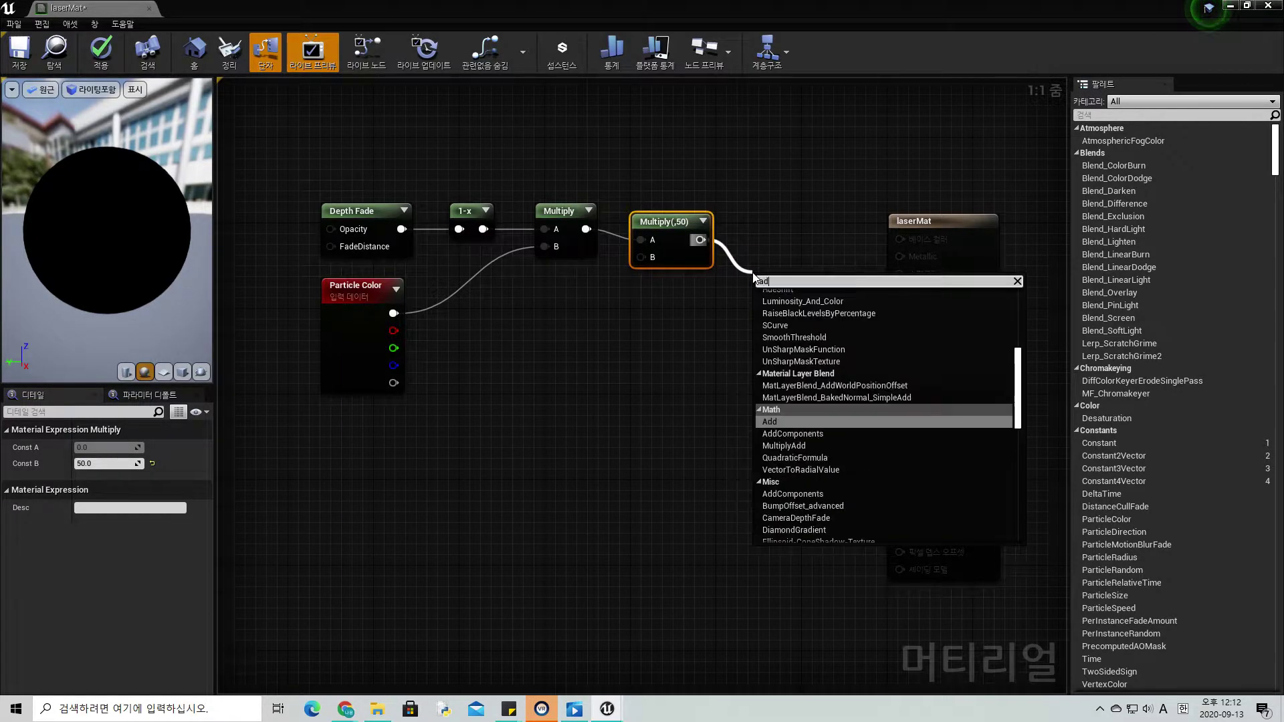
key(Return)
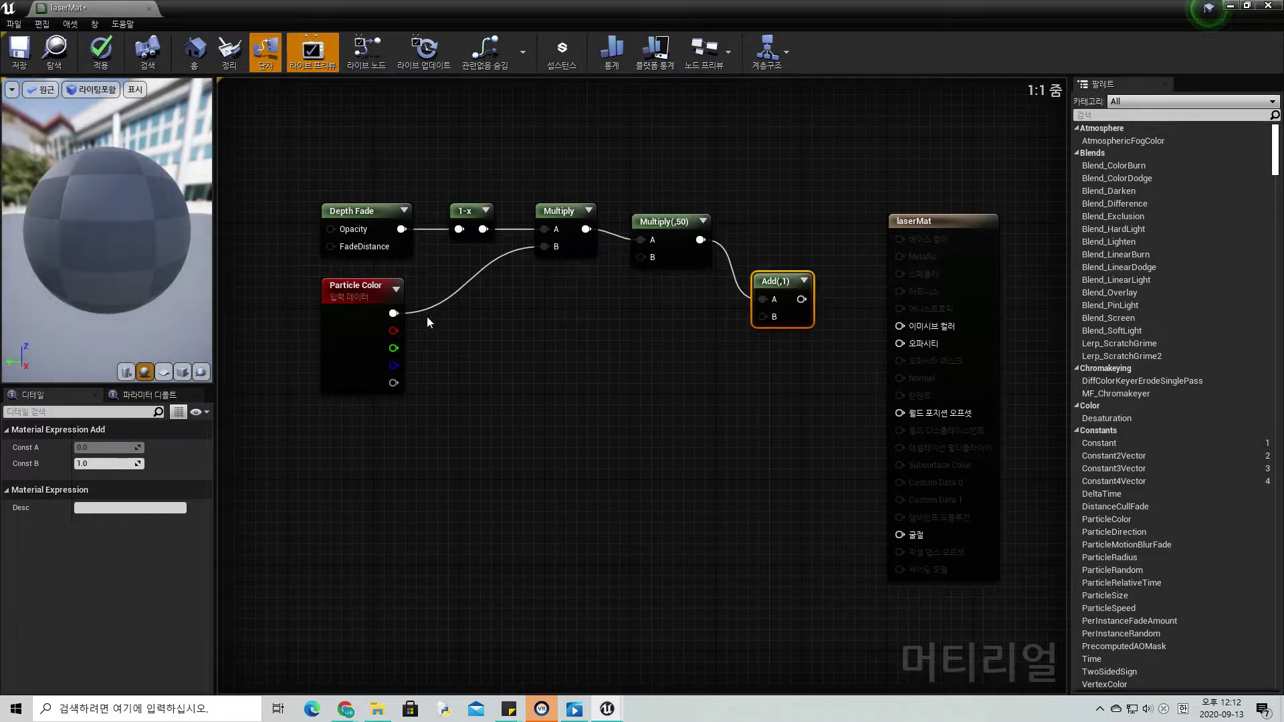
Wire Particle Color into the Add node's B input and check the preview sphere.
mouse_move(394, 314)
mouse_down()
mouse_move(765, 321)
mouse_move(787, 277)
mouse_move(900, 326)
mouse_up()
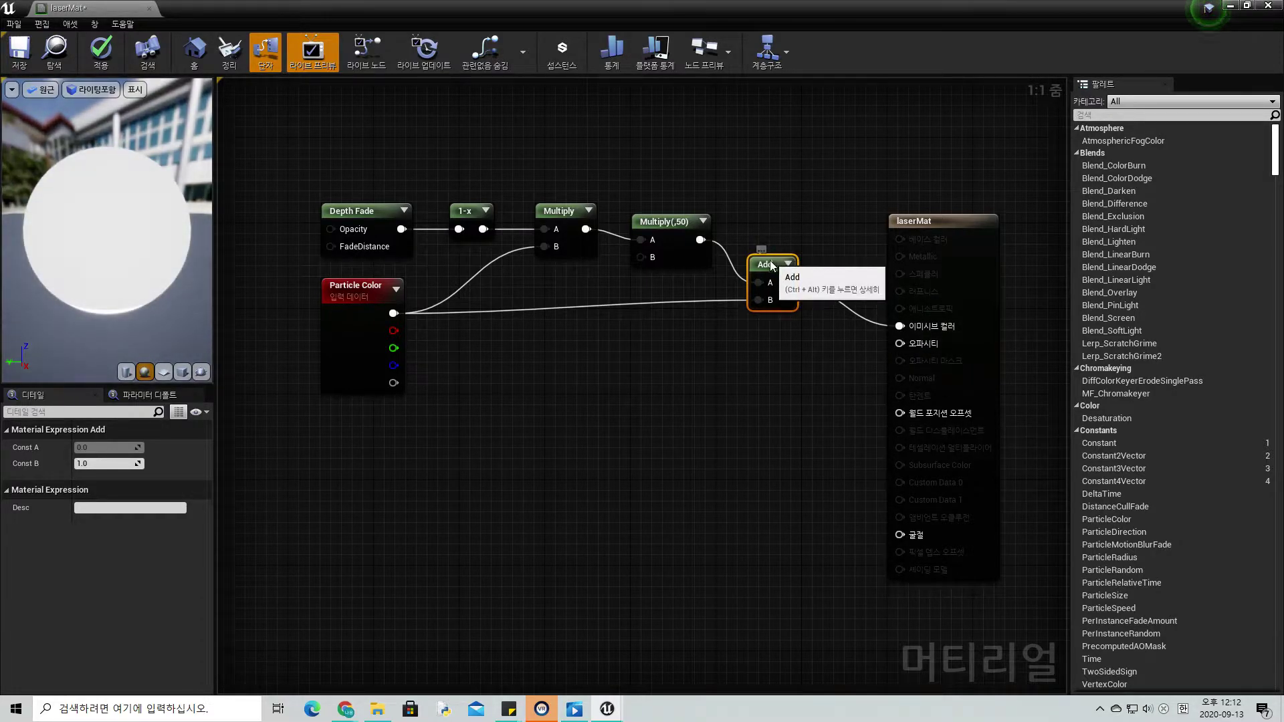
drag(764, 268, 775, 268)
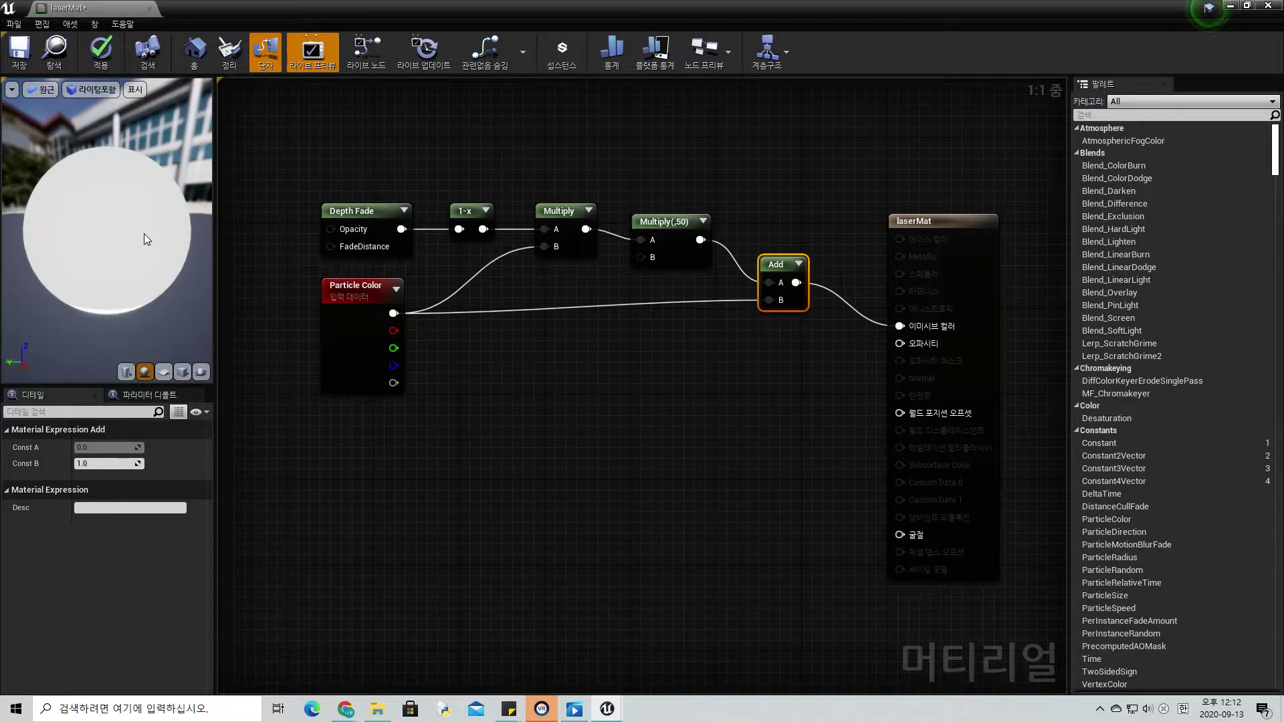
drag(64, 205, 85, 225)
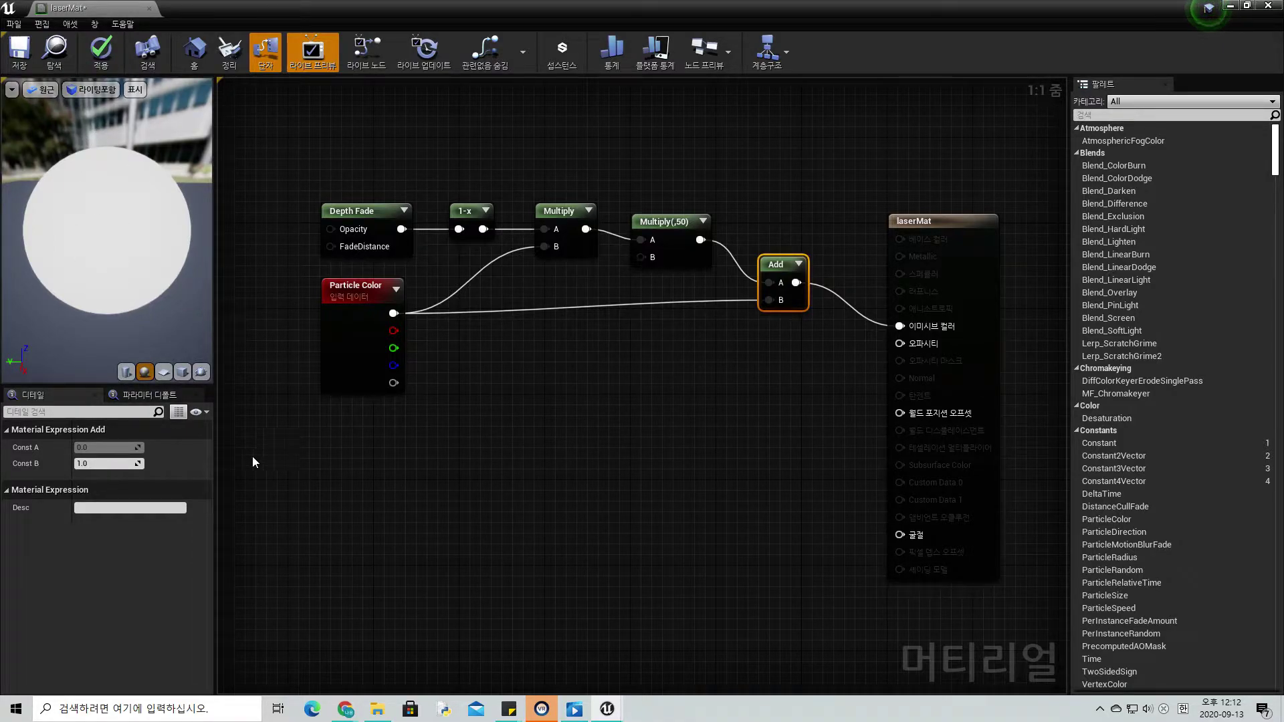
Add a TexCoord[0] node below Particle Color with its preview expanded.
right_click(328, 499)
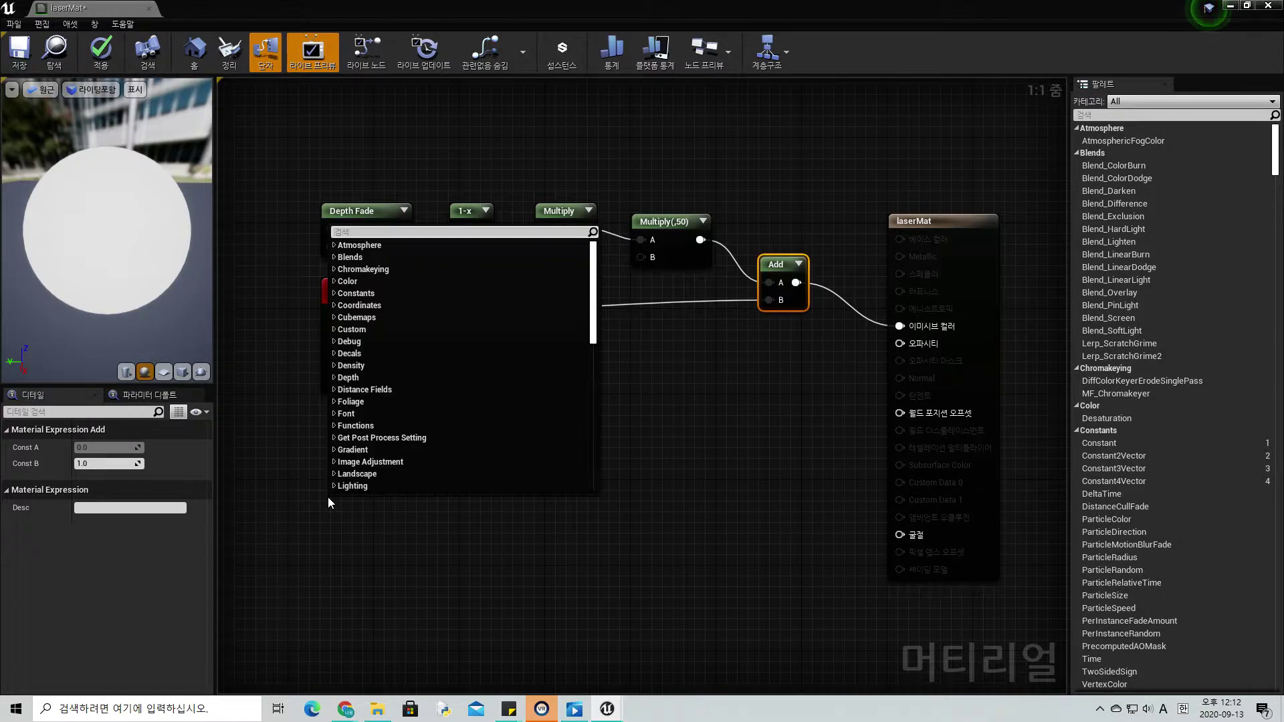
text(text)
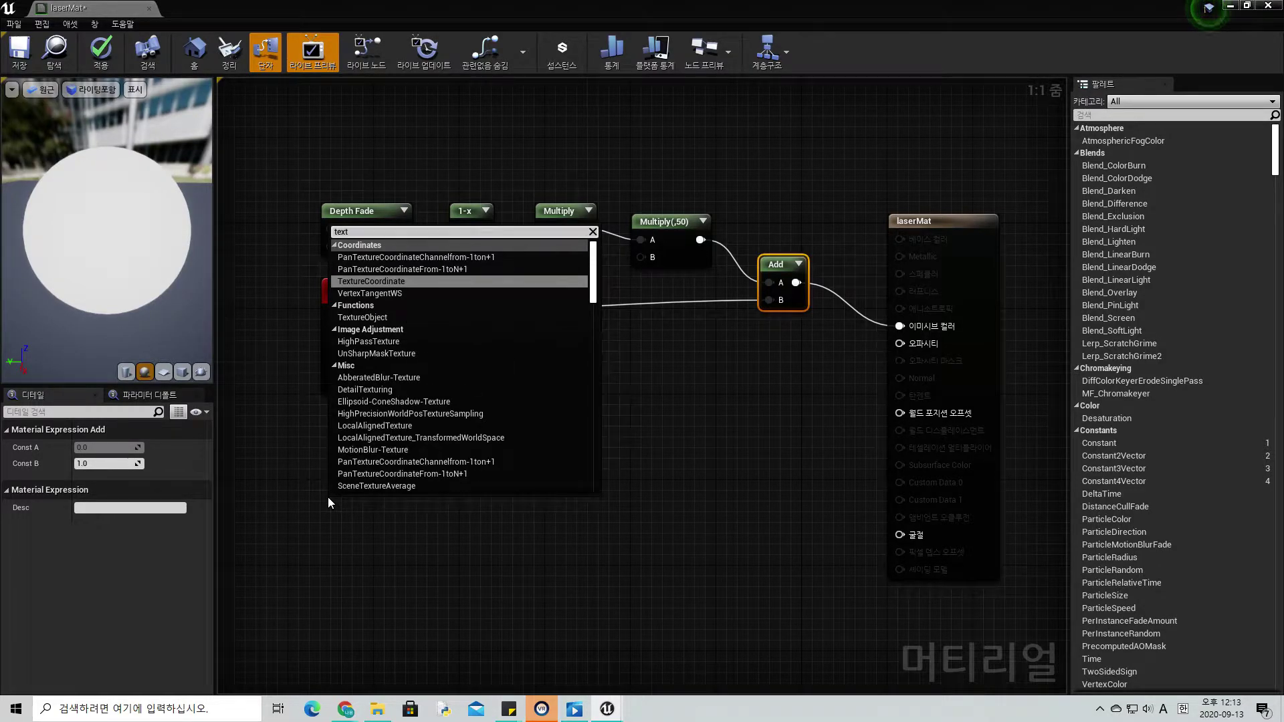
key(Return)
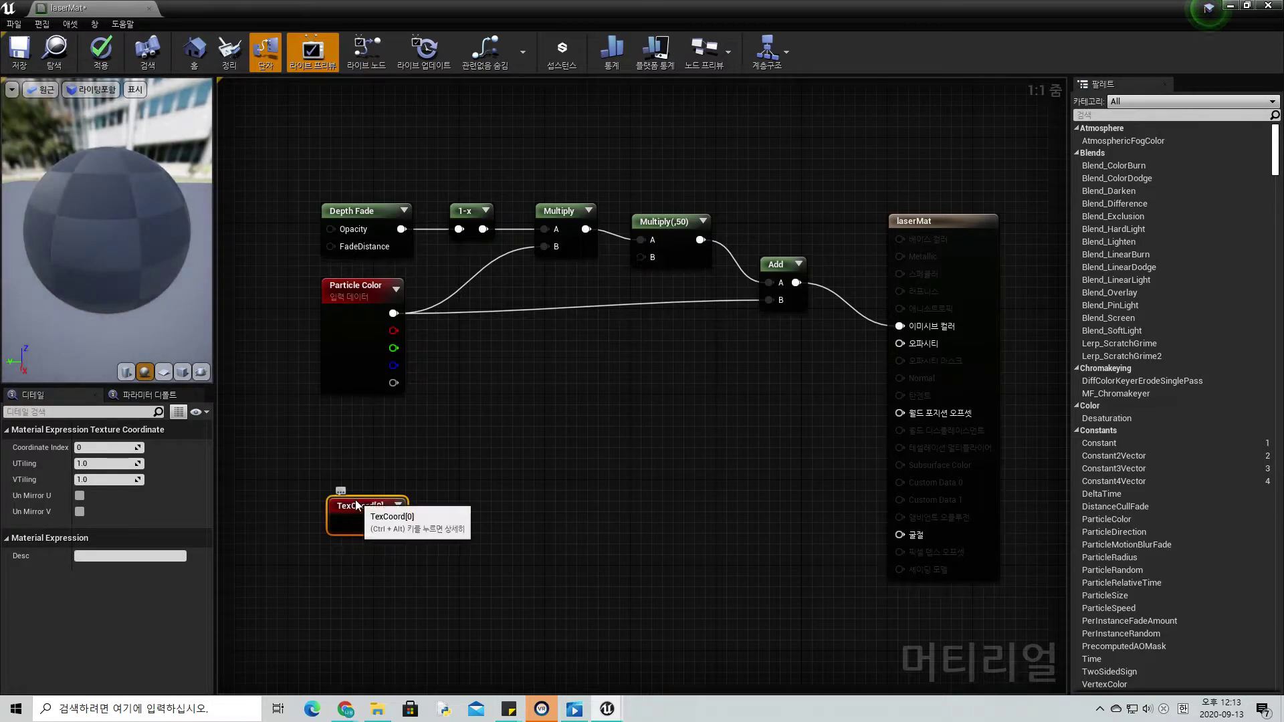
drag(349, 501, 322, 444)
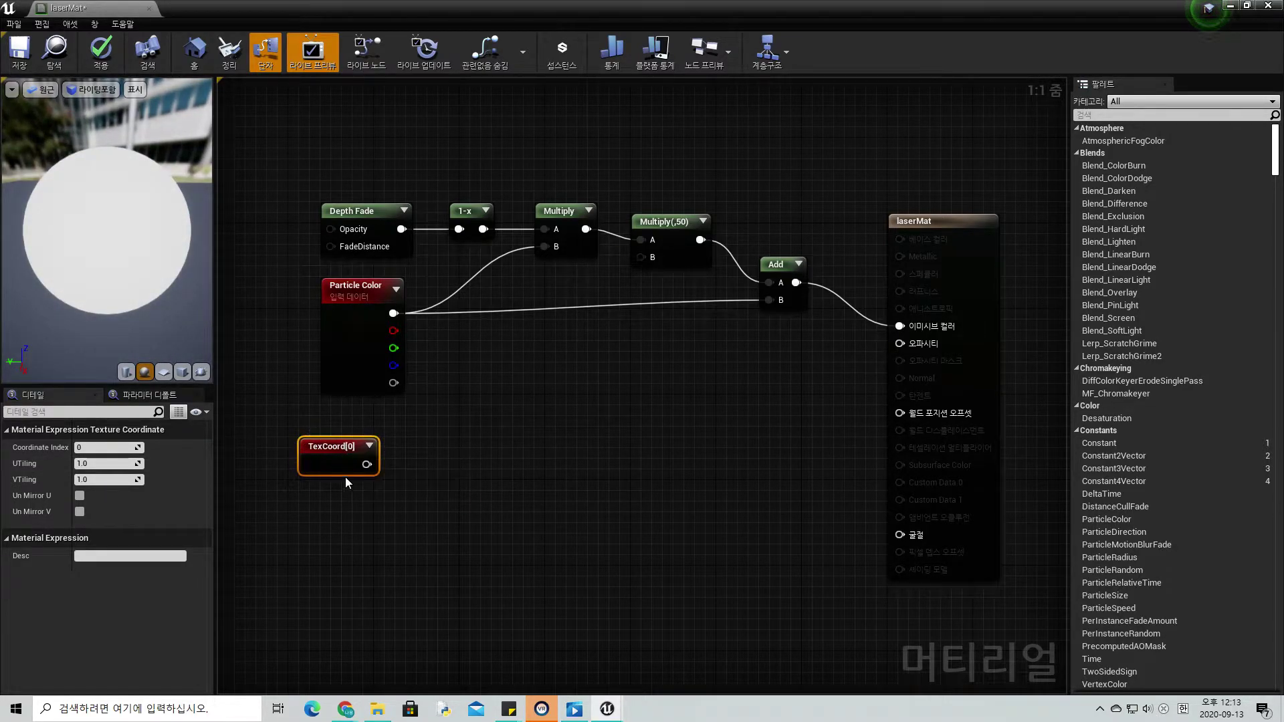
click(368, 447)
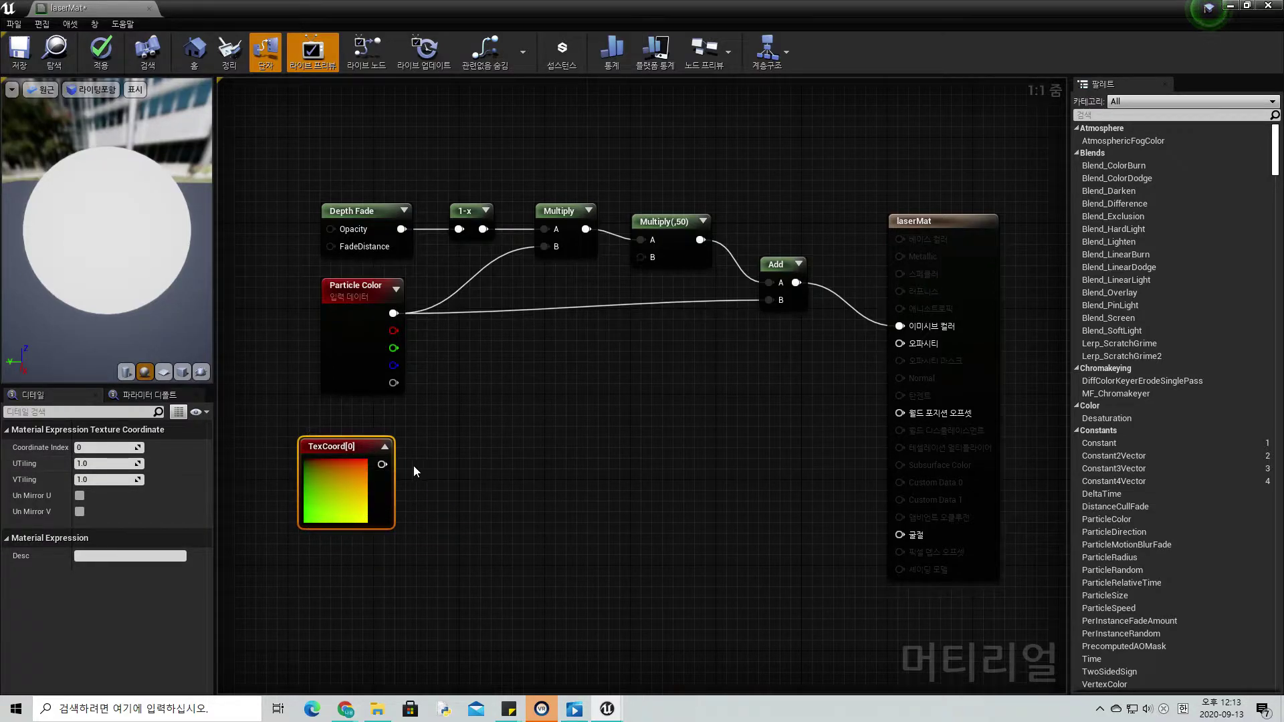
drag(385, 463, 439, 462)
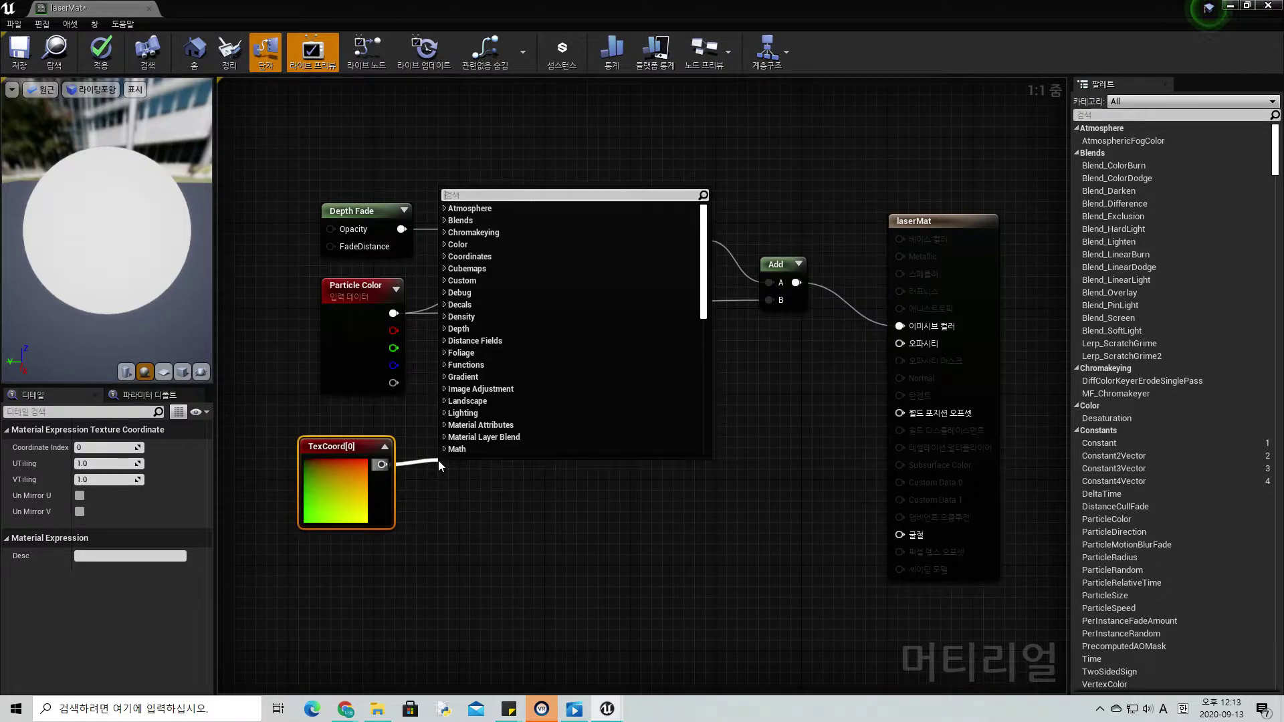
Add a Component Mask after TexCoord[0] and uncheck R so it becomes Mask (G).
text(mask)
key(Return)
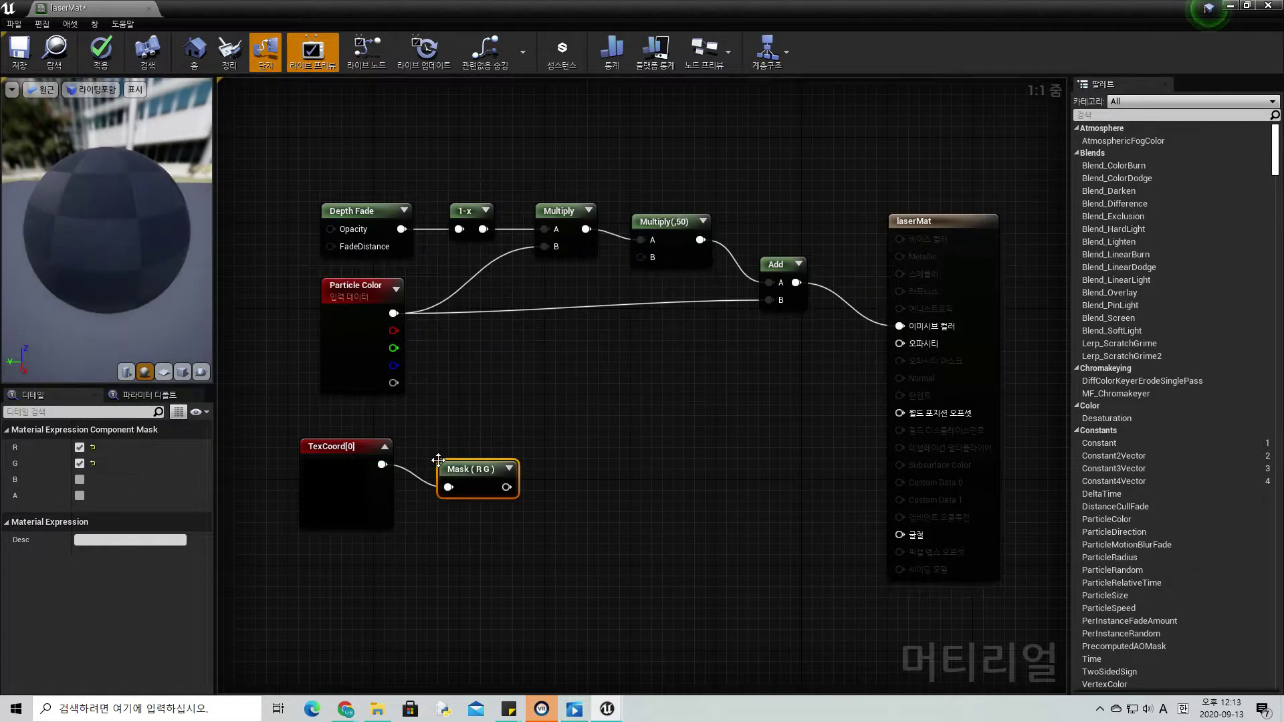
drag(483, 481, 463, 460)
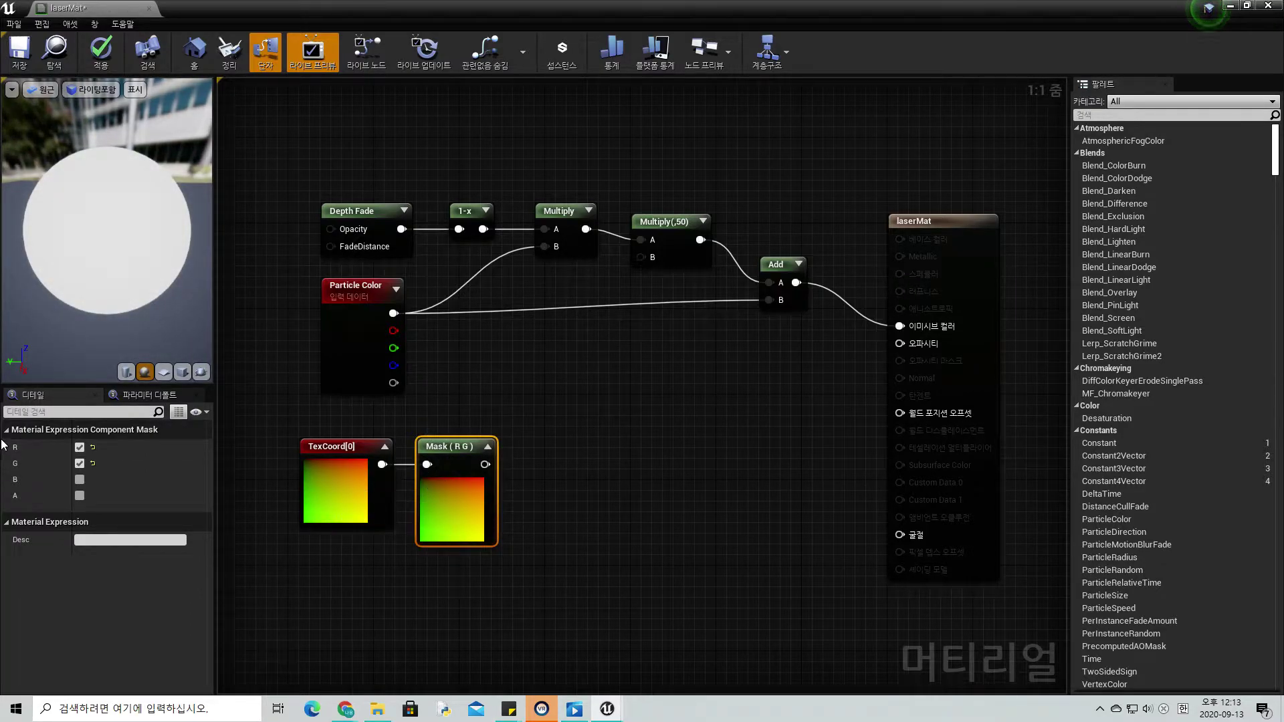
click(80, 447)
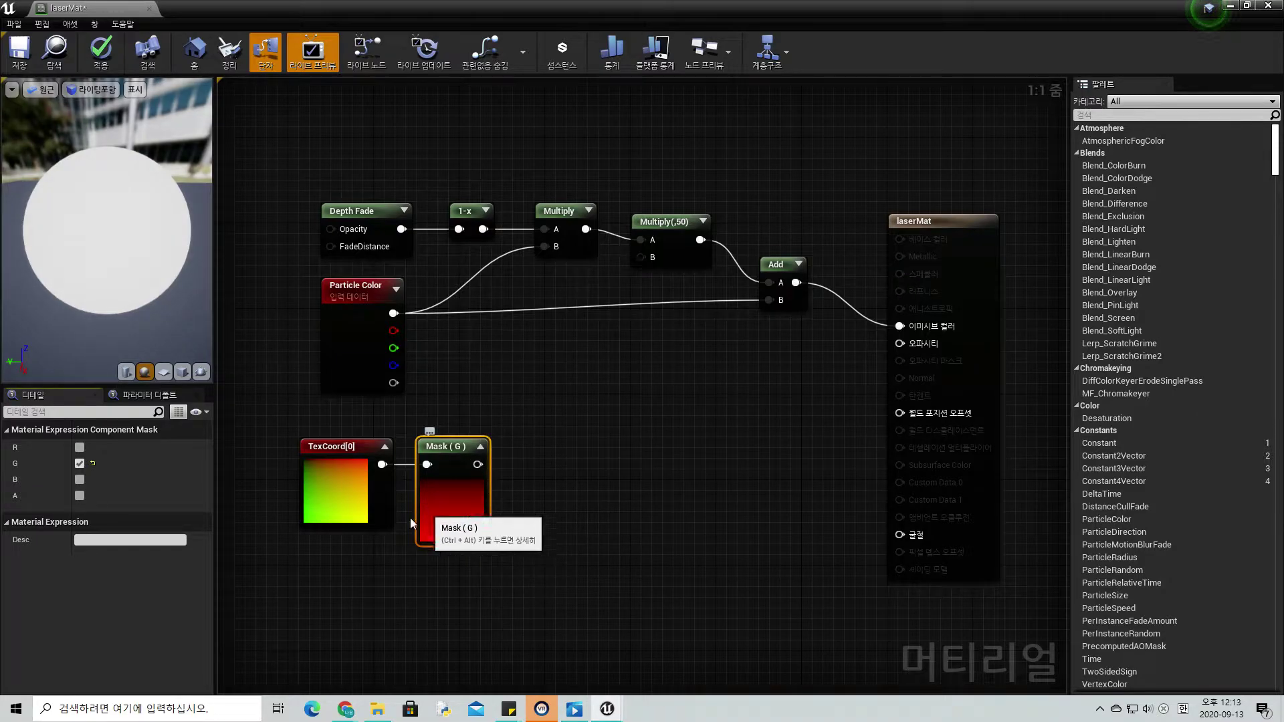
click(386, 447)
drag(450, 447, 428, 448)
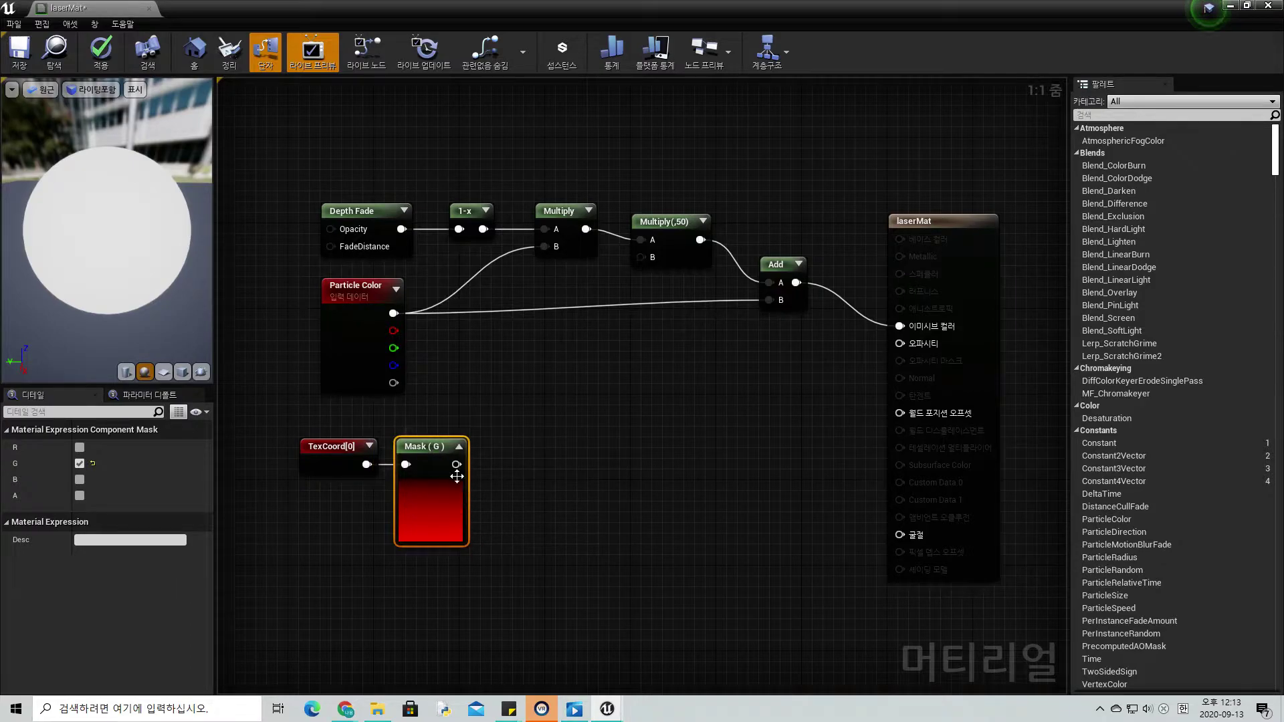
drag(455, 464, 496, 471)
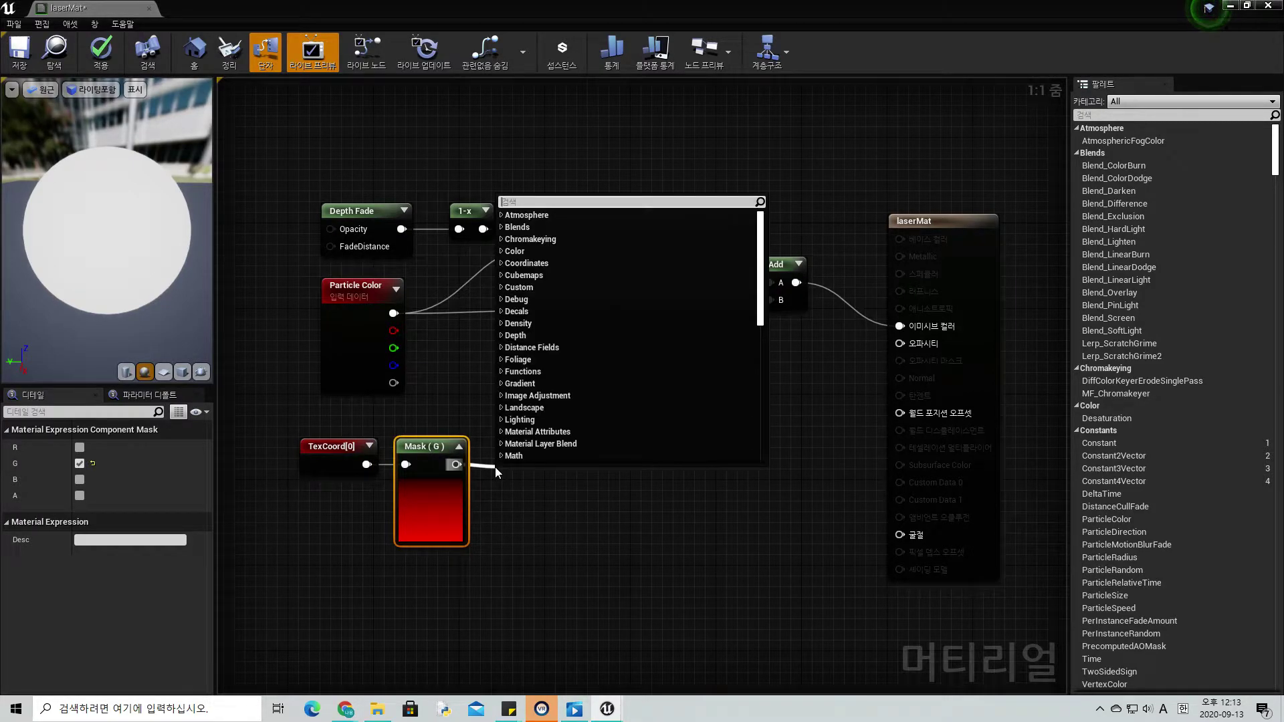
Add a Subtract node after Mask (G) that subtracts 0.5, showing its preview.
text(-)
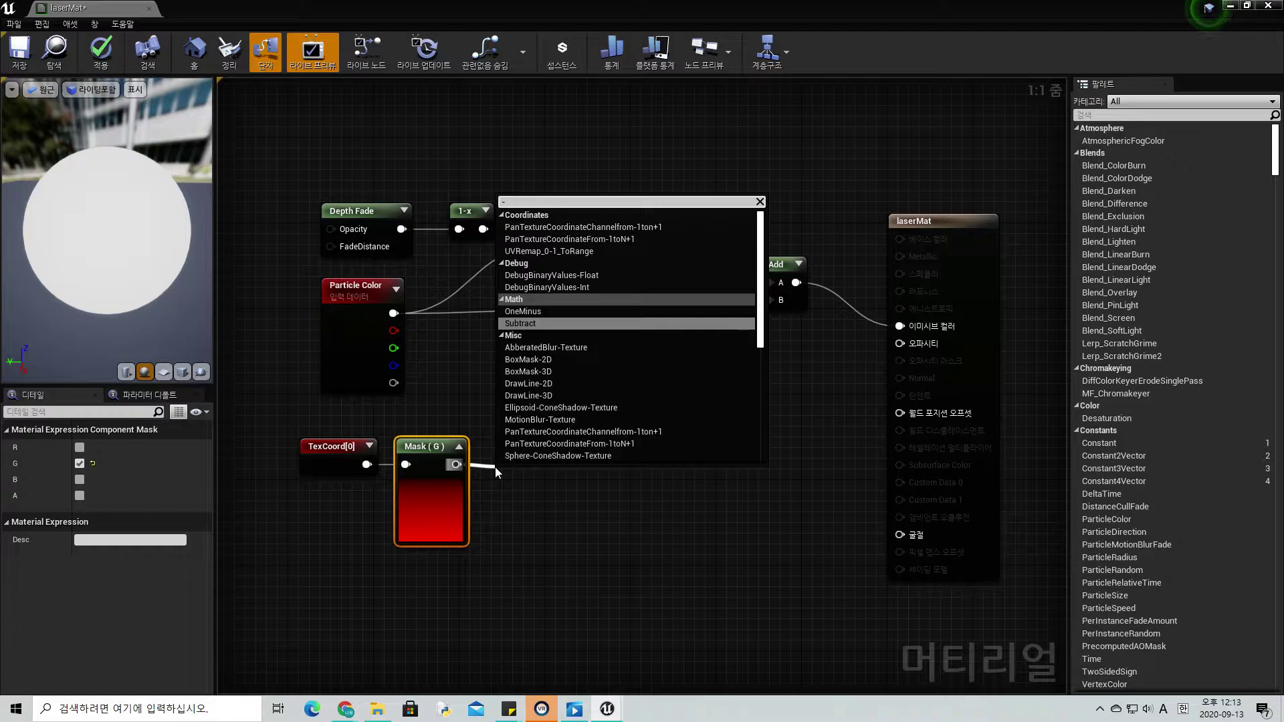
key(Return)
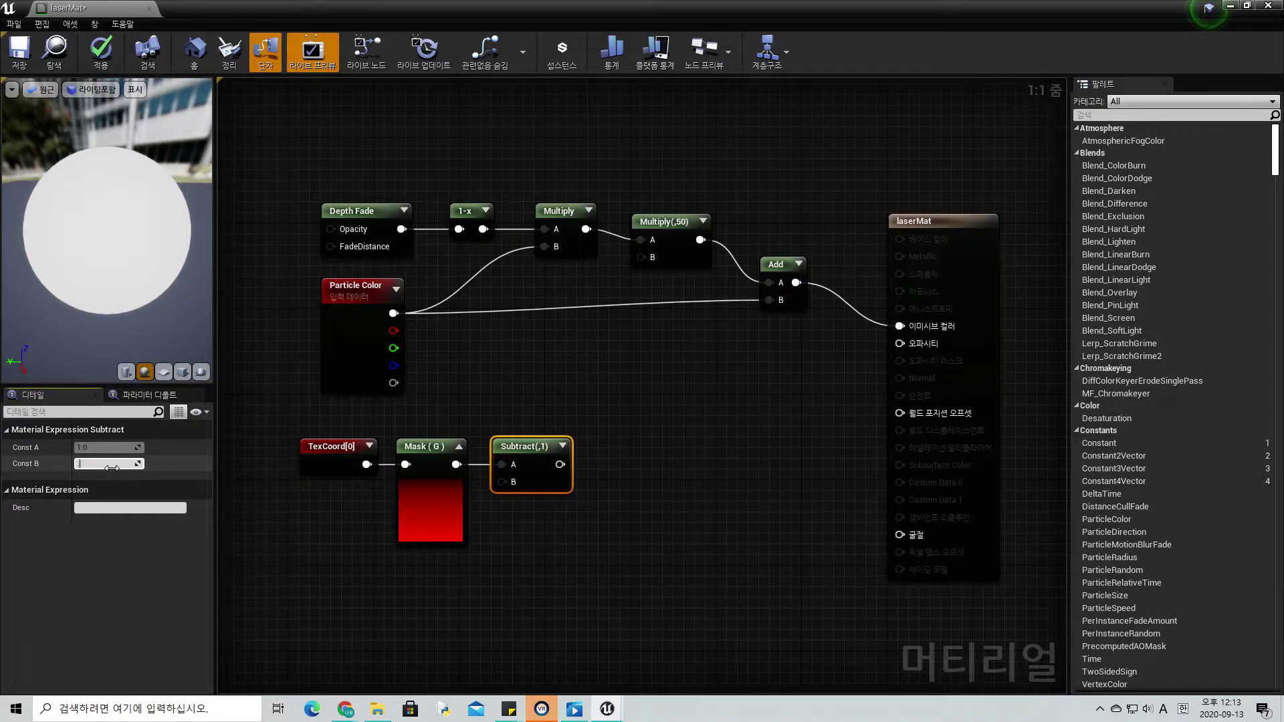
text(0.5)
key(Return)
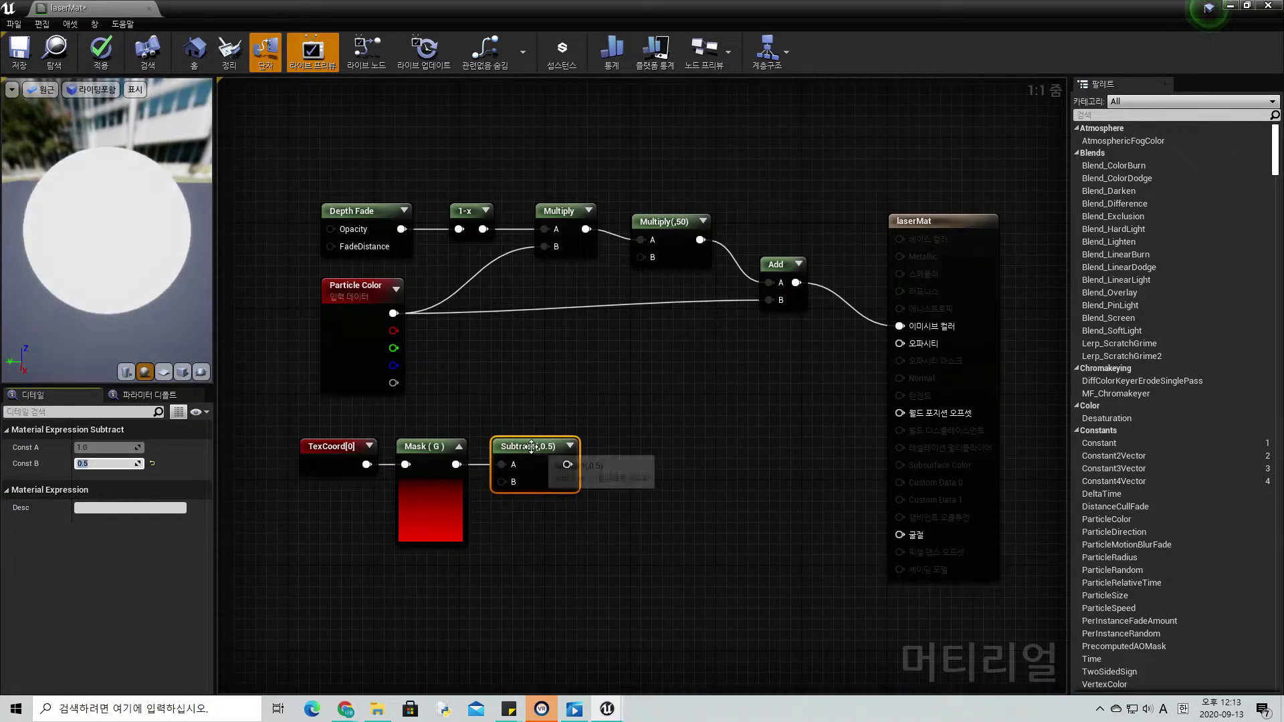
click(569, 446)
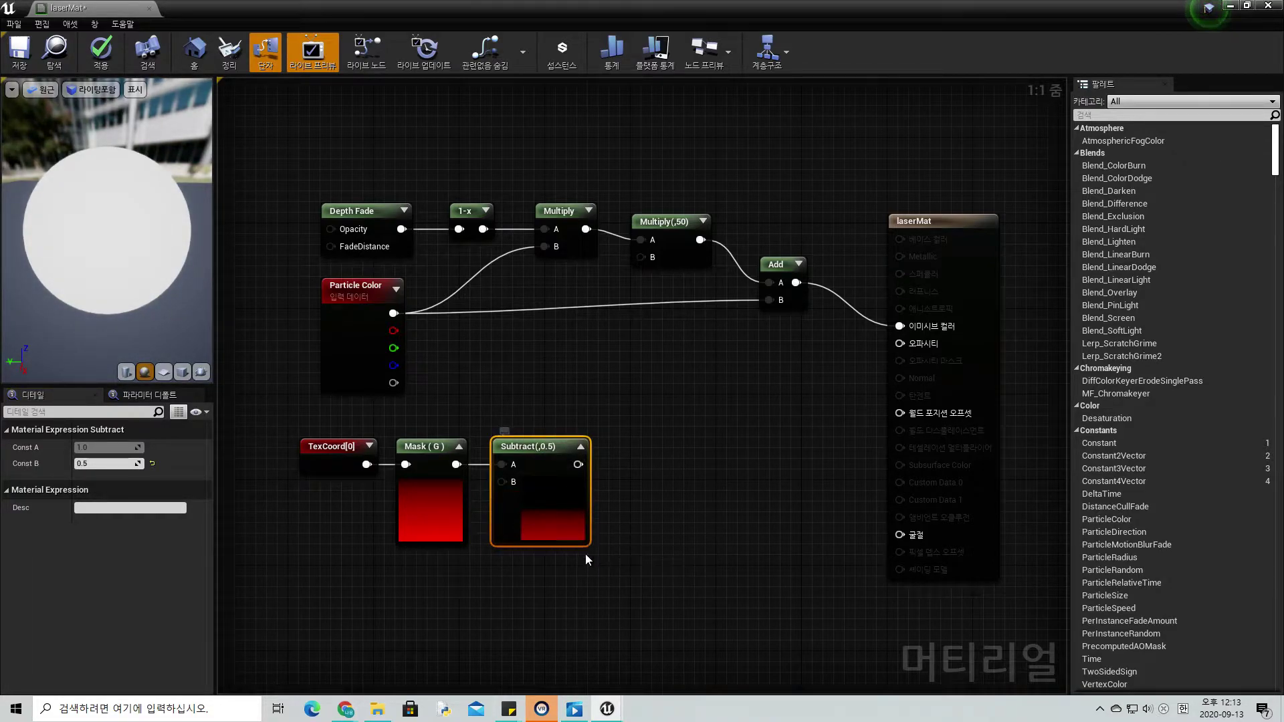
click(459, 447)
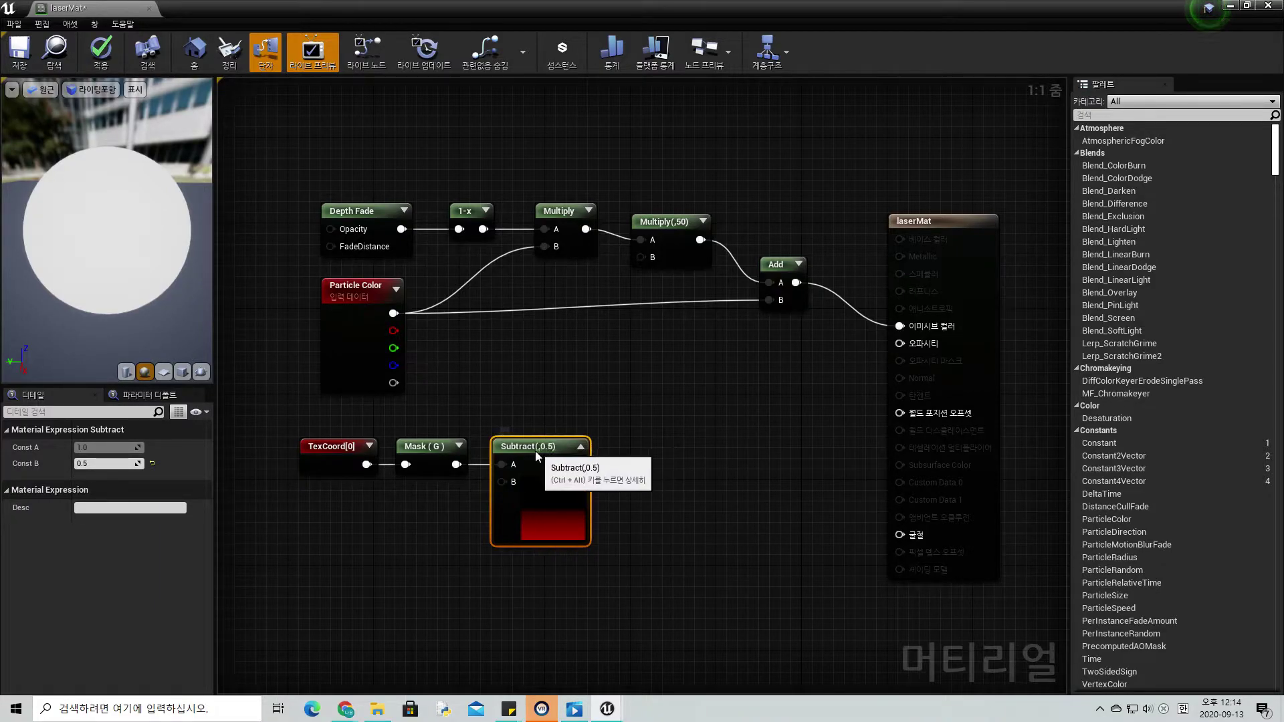
mouse_move(535, 451)
mouse_down()
mouse_move(525, 451)
mouse_move(620, 454)
mouse_up()
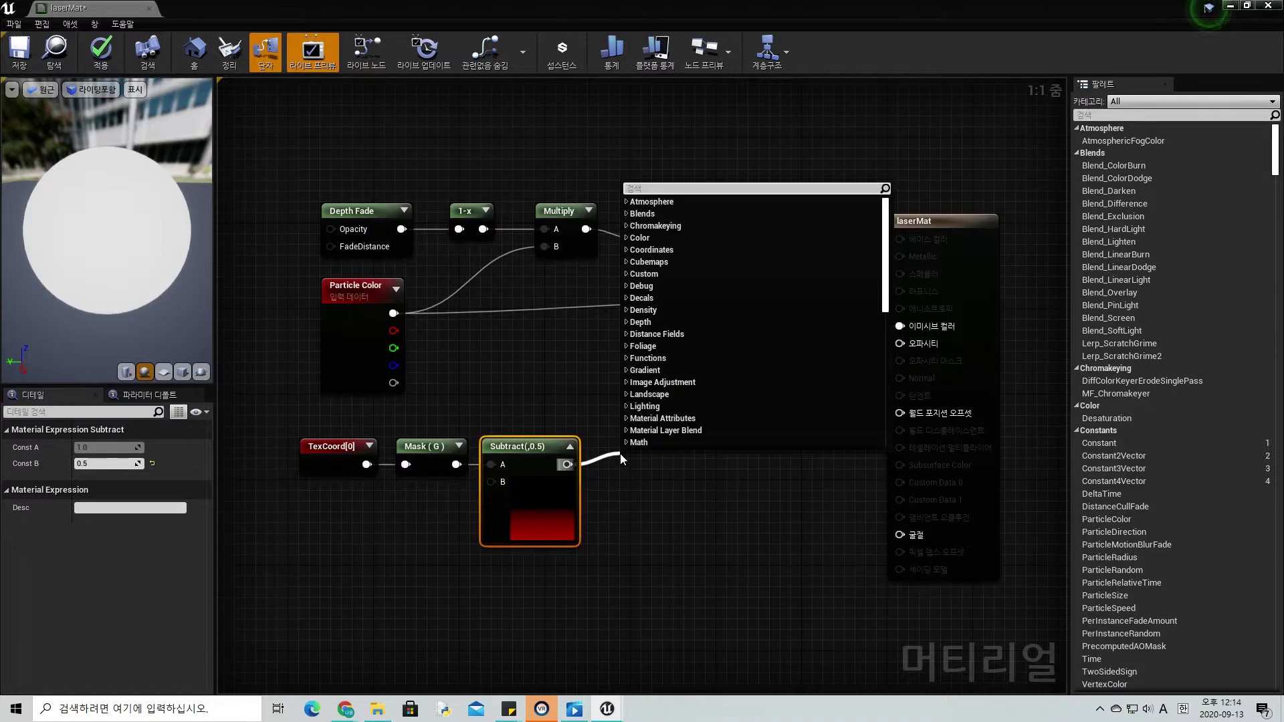
Square Subtract(,0.5) with a Multiply fed into both A and B, and shift the chain left.
text(mult)
key(Return)
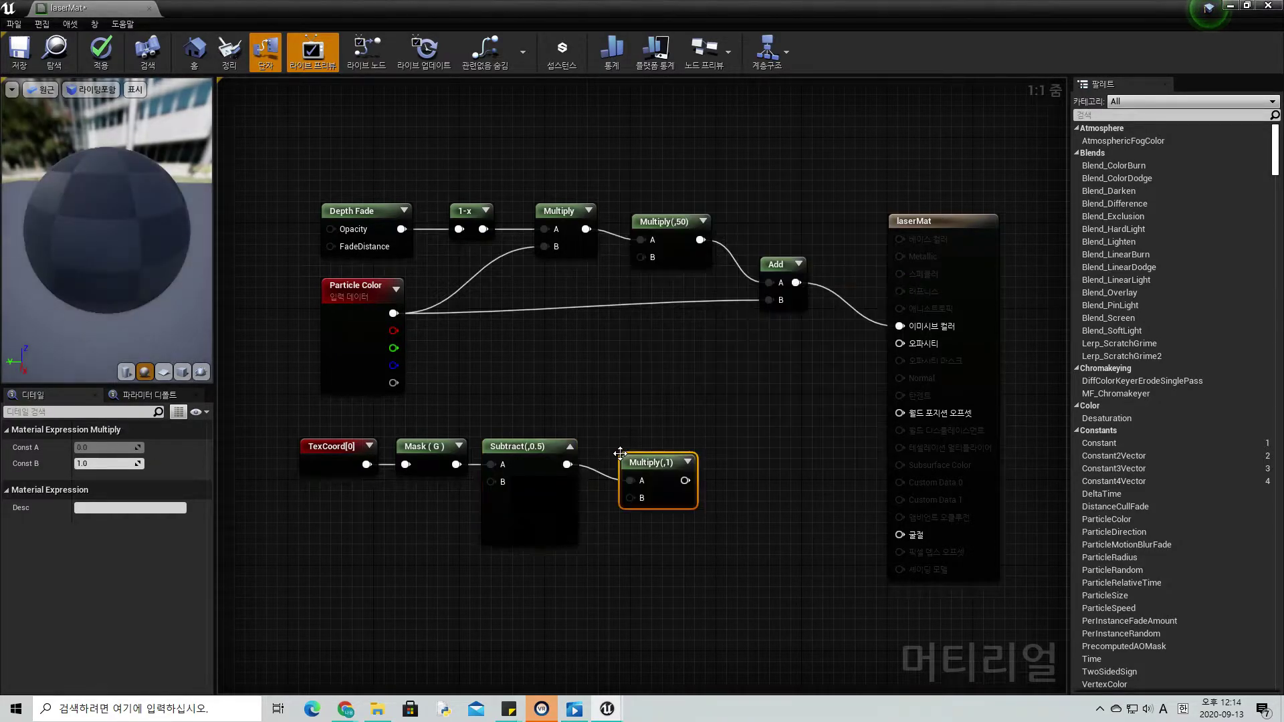
mouse_move(568, 464)
mouse_down()
mouse_move(599, 493)
mouse_move(630, 498)
mouse_move(640, 456)
mouse_up()
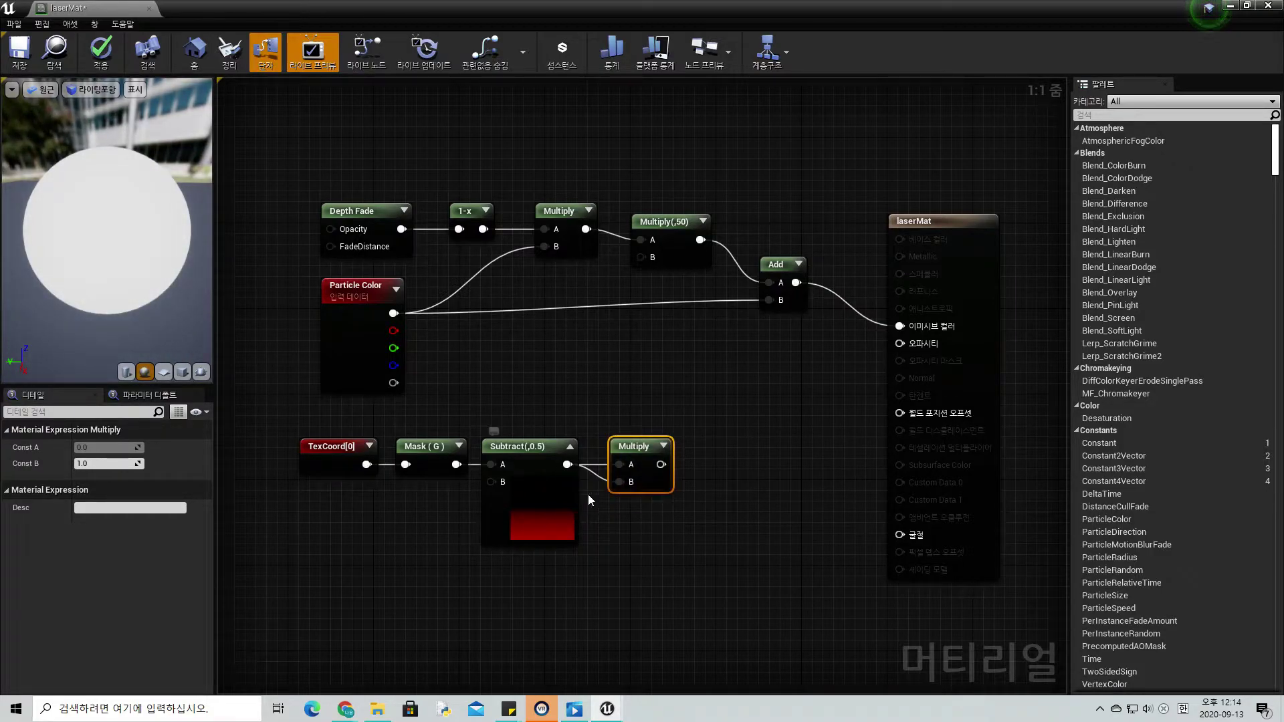
click(570, 447)
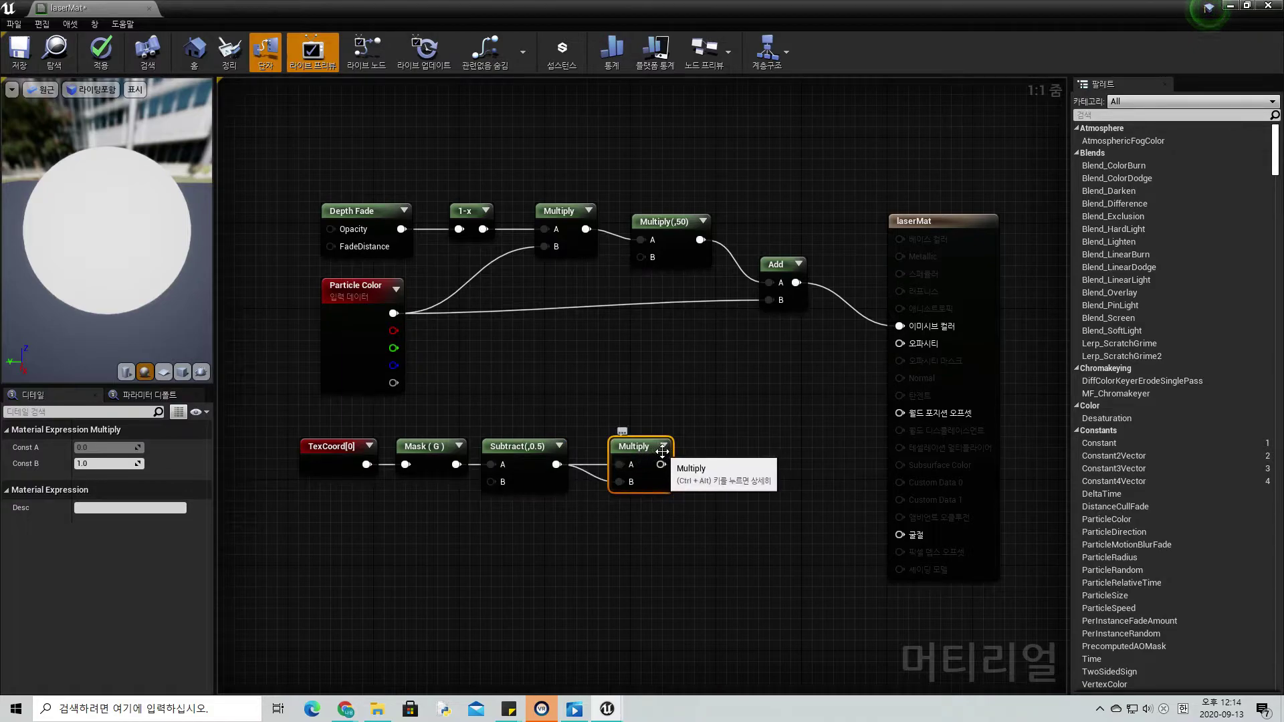
click(663, 446)
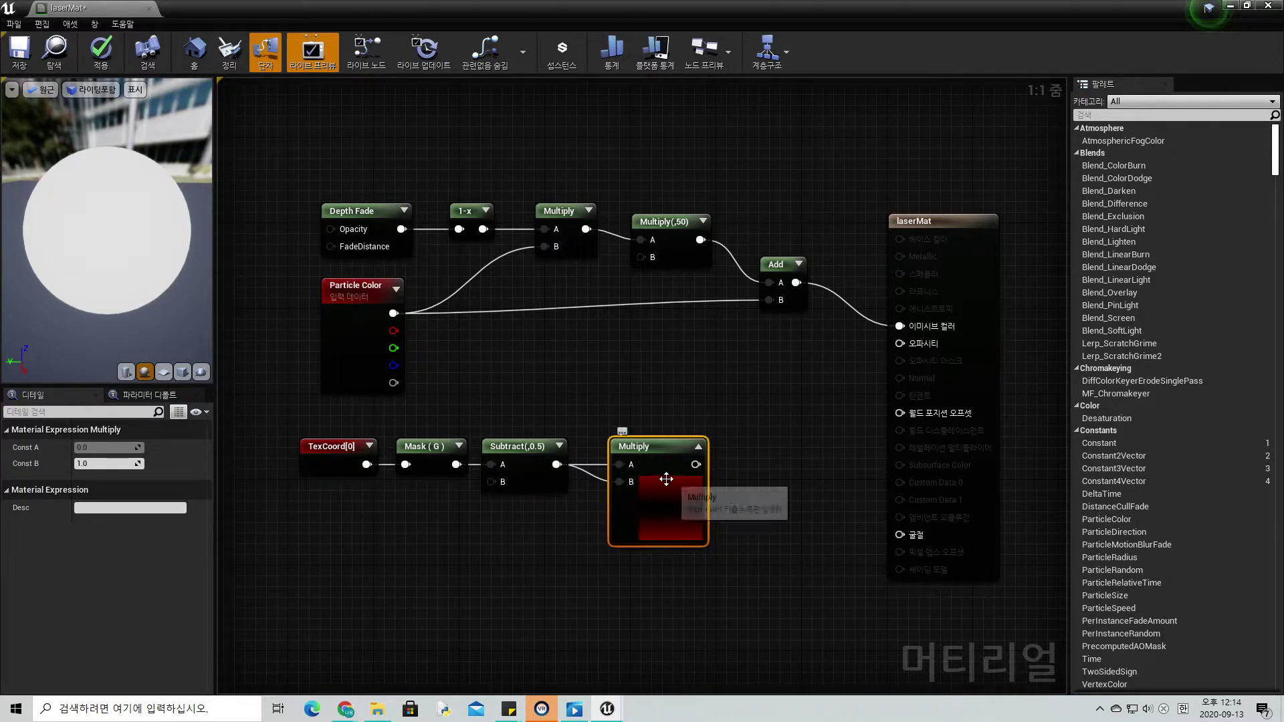
drag(646, 511, 636, 510)
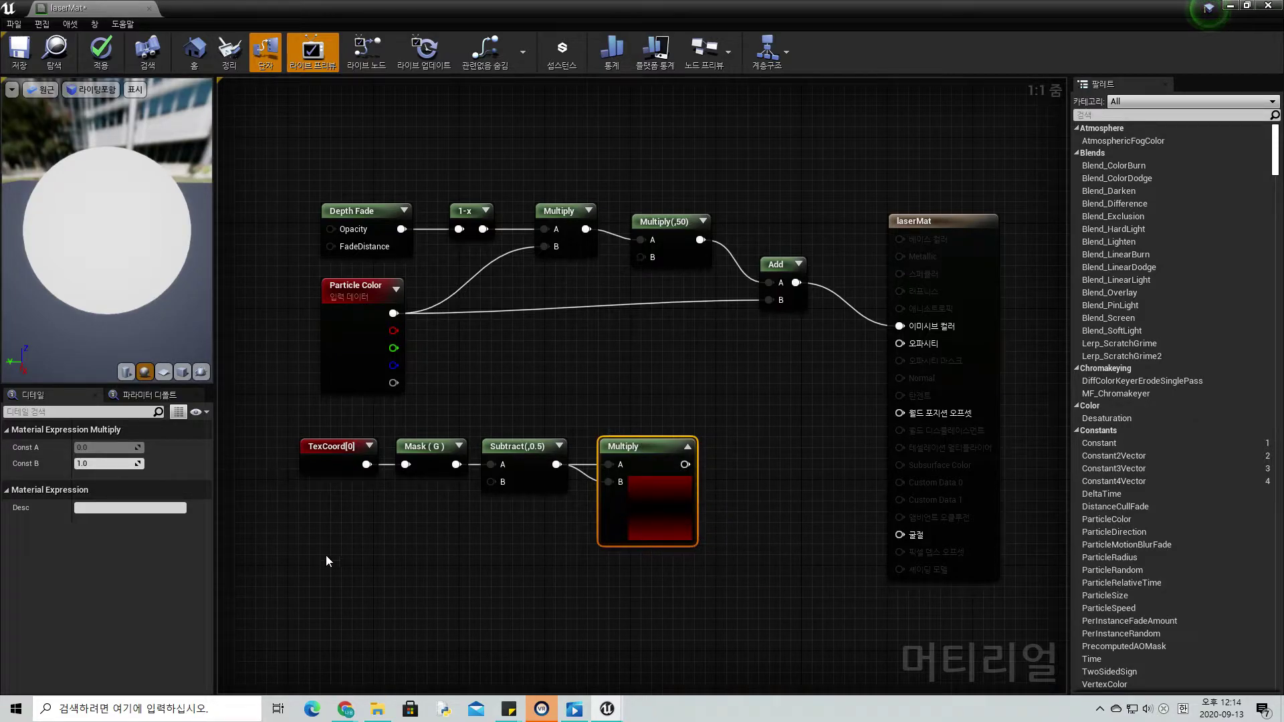
mouse_move(327, 555)
mouse_down()
mouse_move(715, 451)
mouse_move(560, 444)
mouse_move(661, 459)
mouse_up()
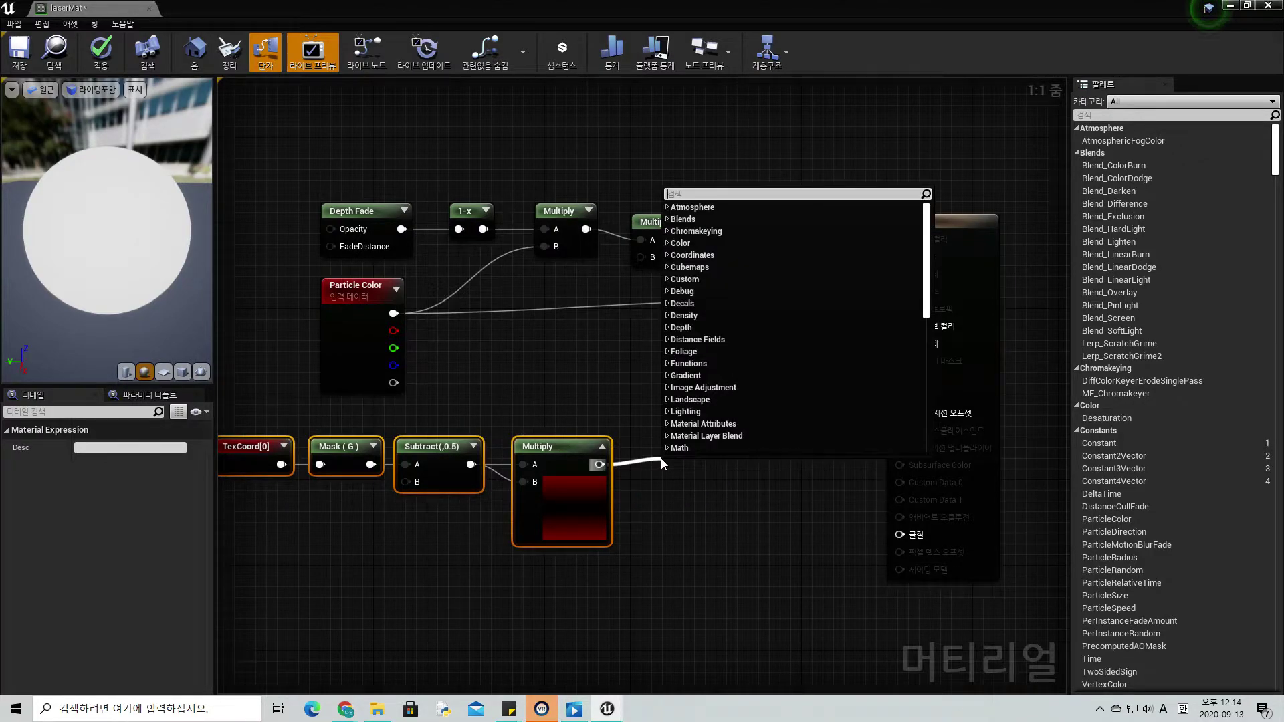
Add a 1-x node after the squaring Multiply, showing its preview.
text(1-)
key(Return)
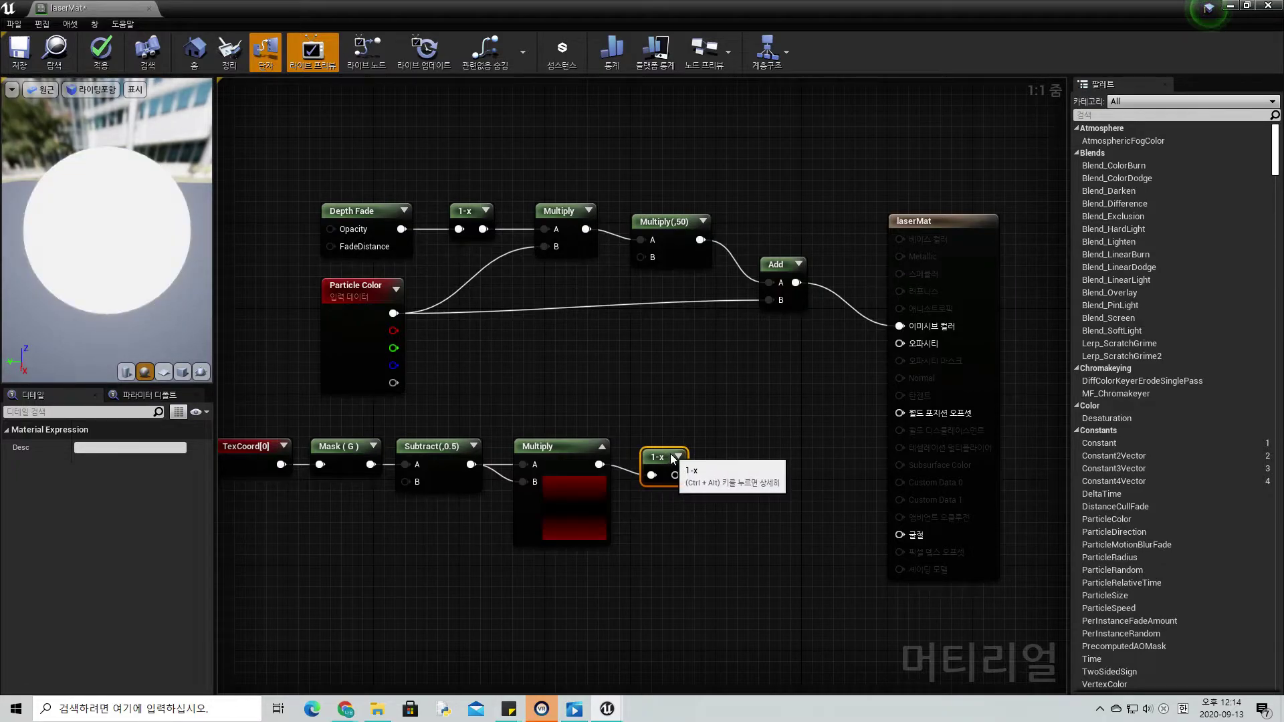
drag(687, 469, 661, 458)
click(661, 457)
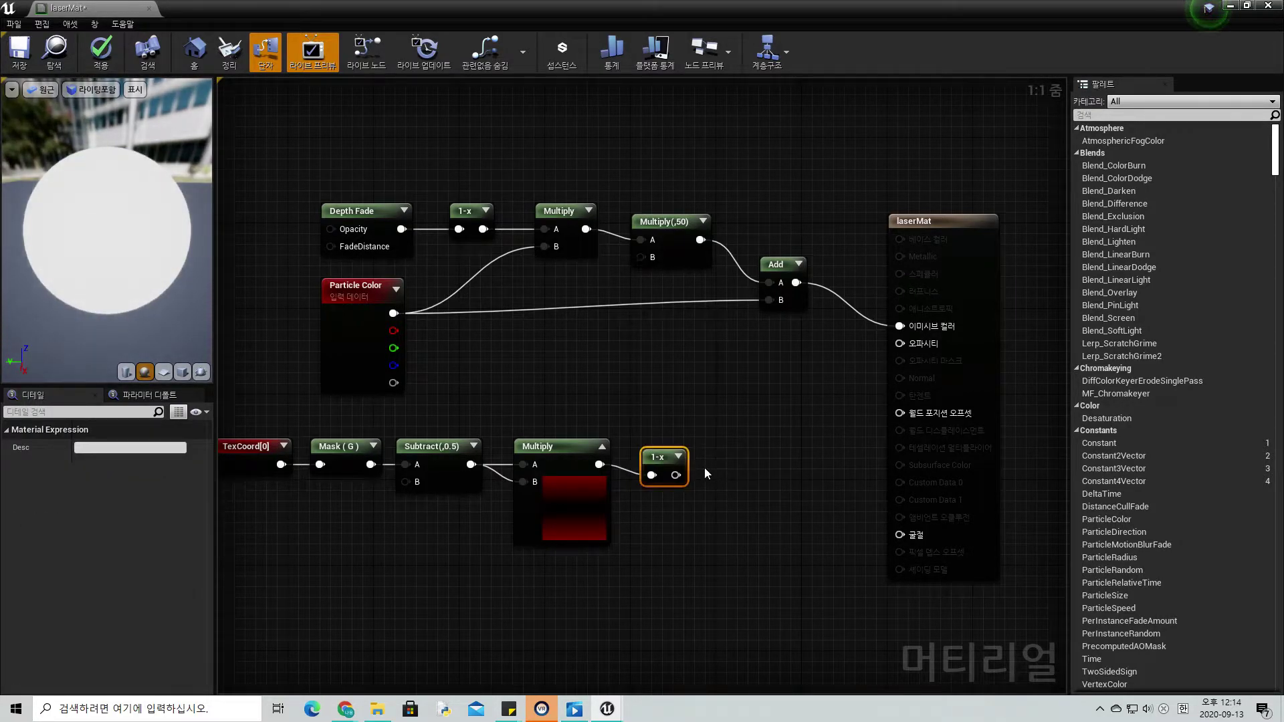
click(679, 457)
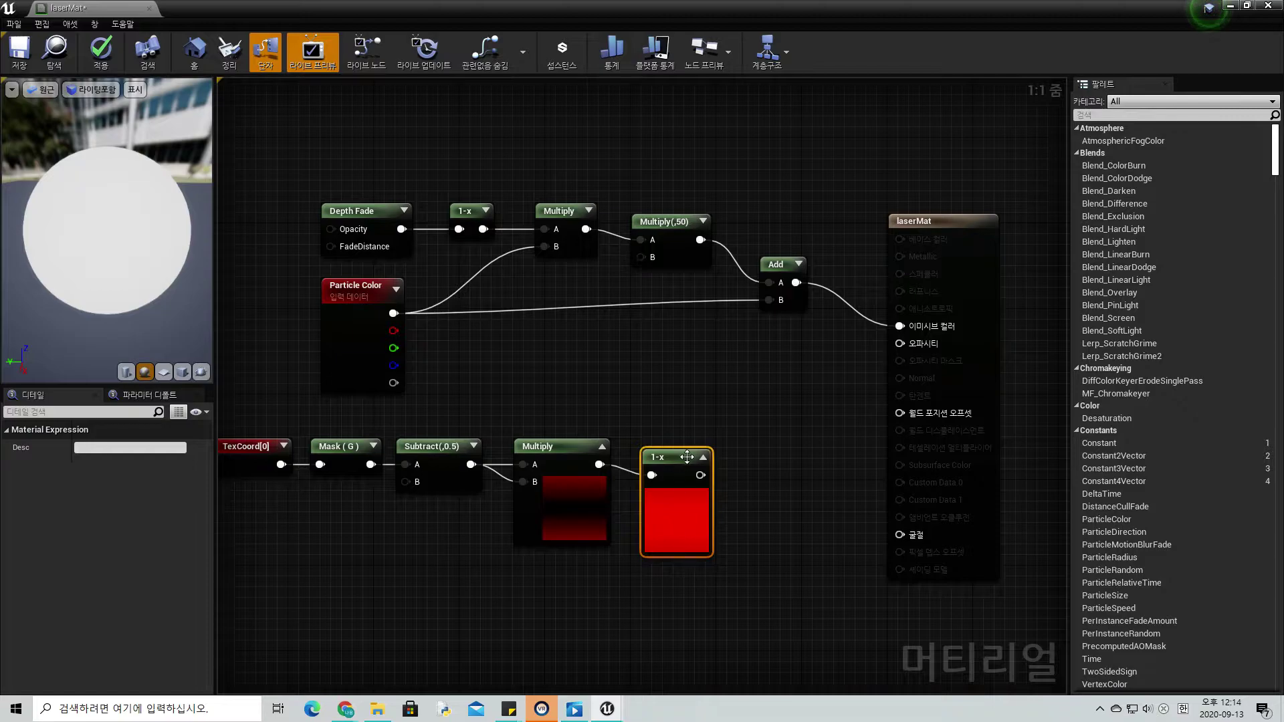
click(602, 447)
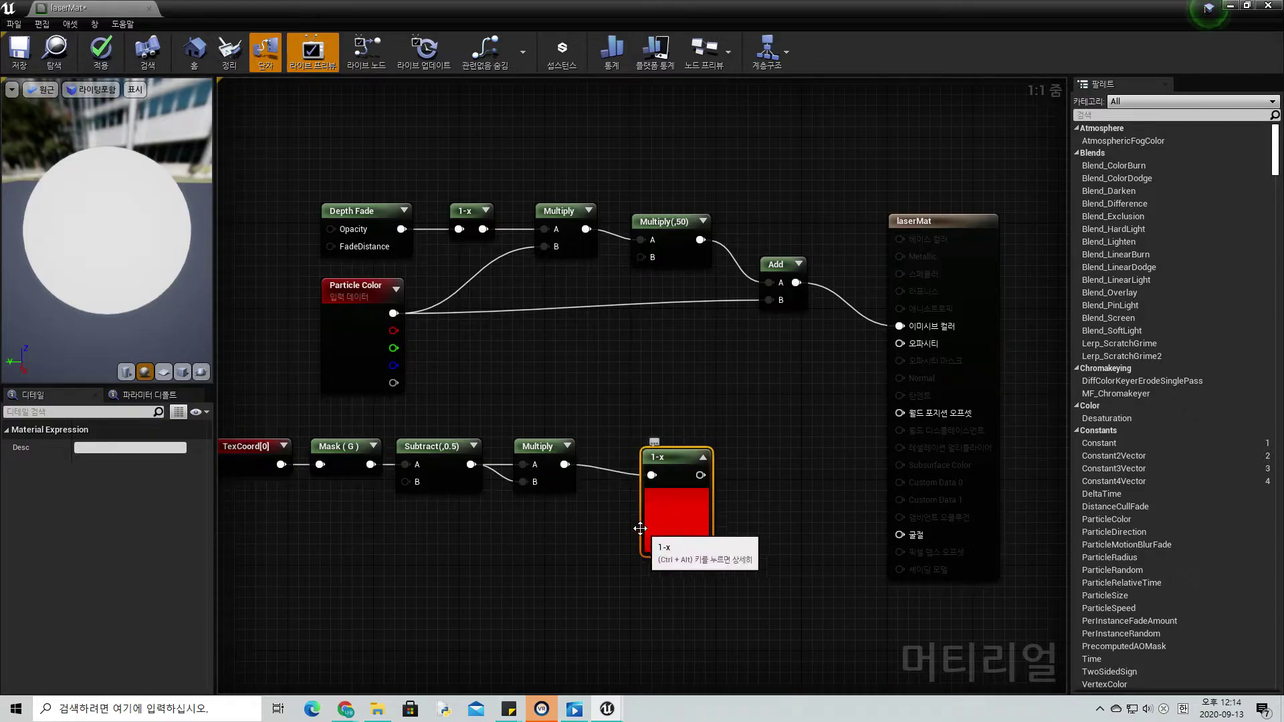
drag(657, 448, 614, 438)
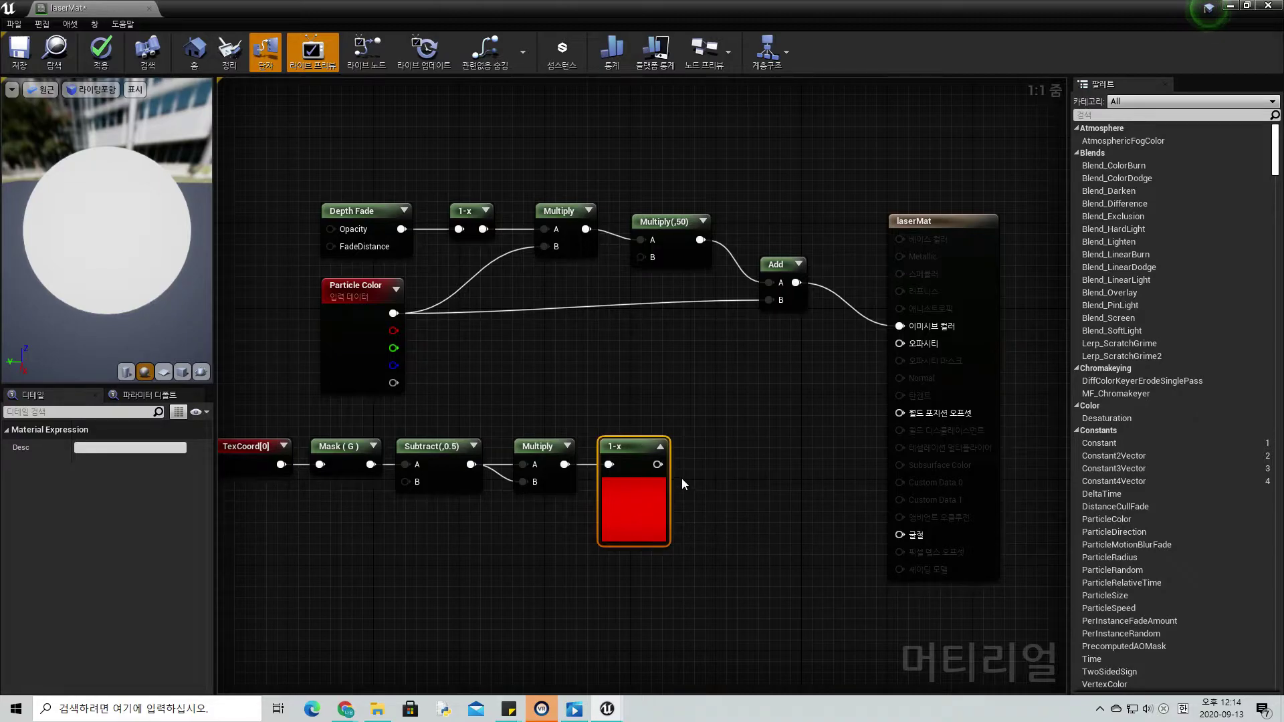
Feed the 1-x output into a Power node with exponent 20.
drag(658, 464, 696, 460)
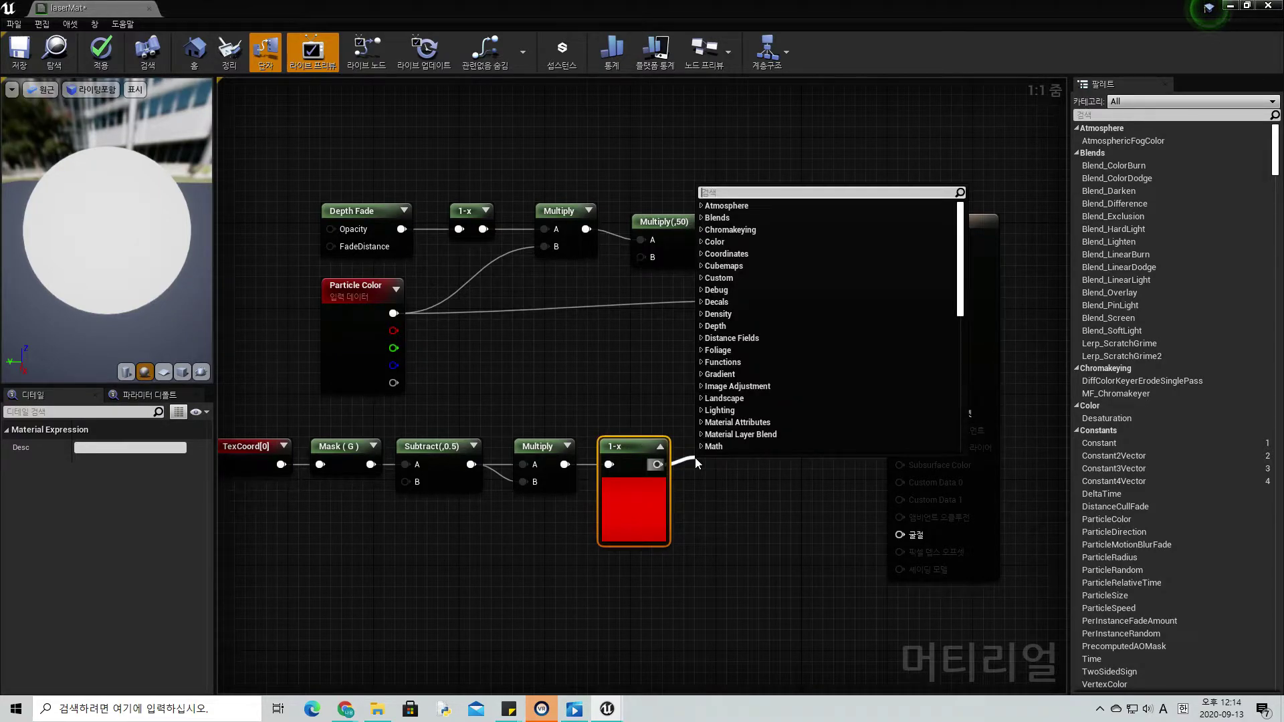
text(p)
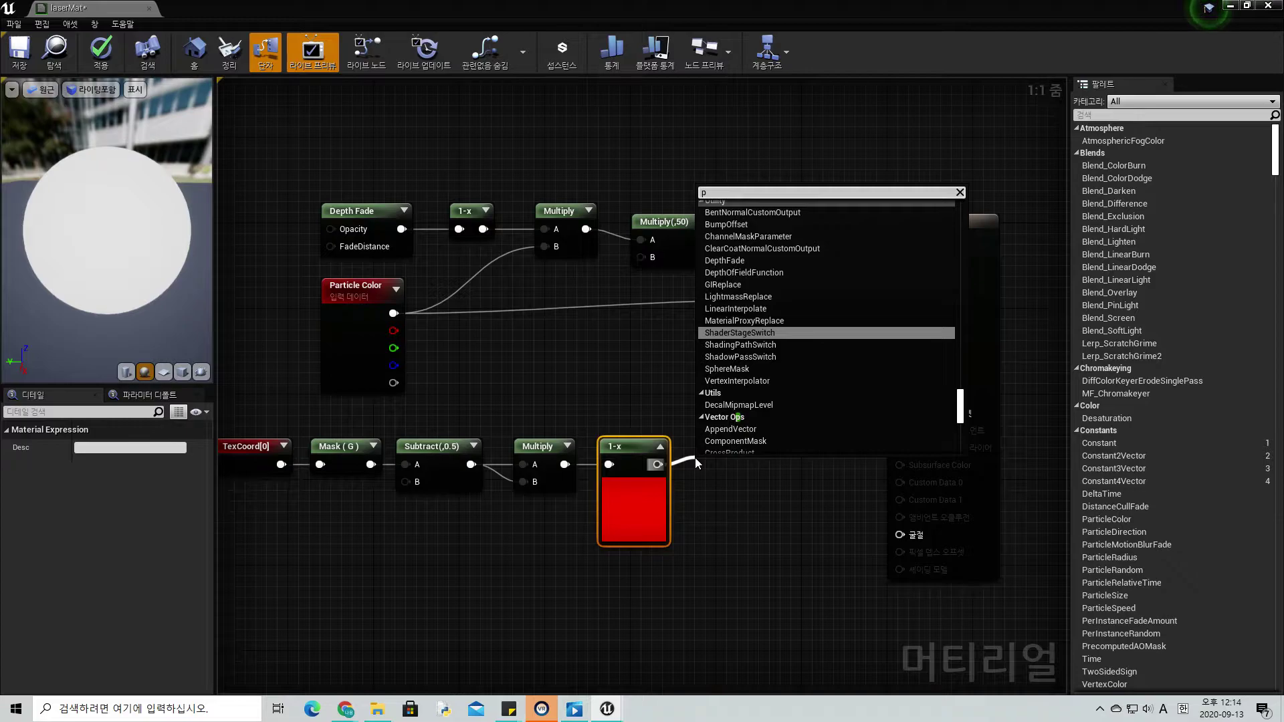
text(ow)
key(Return)
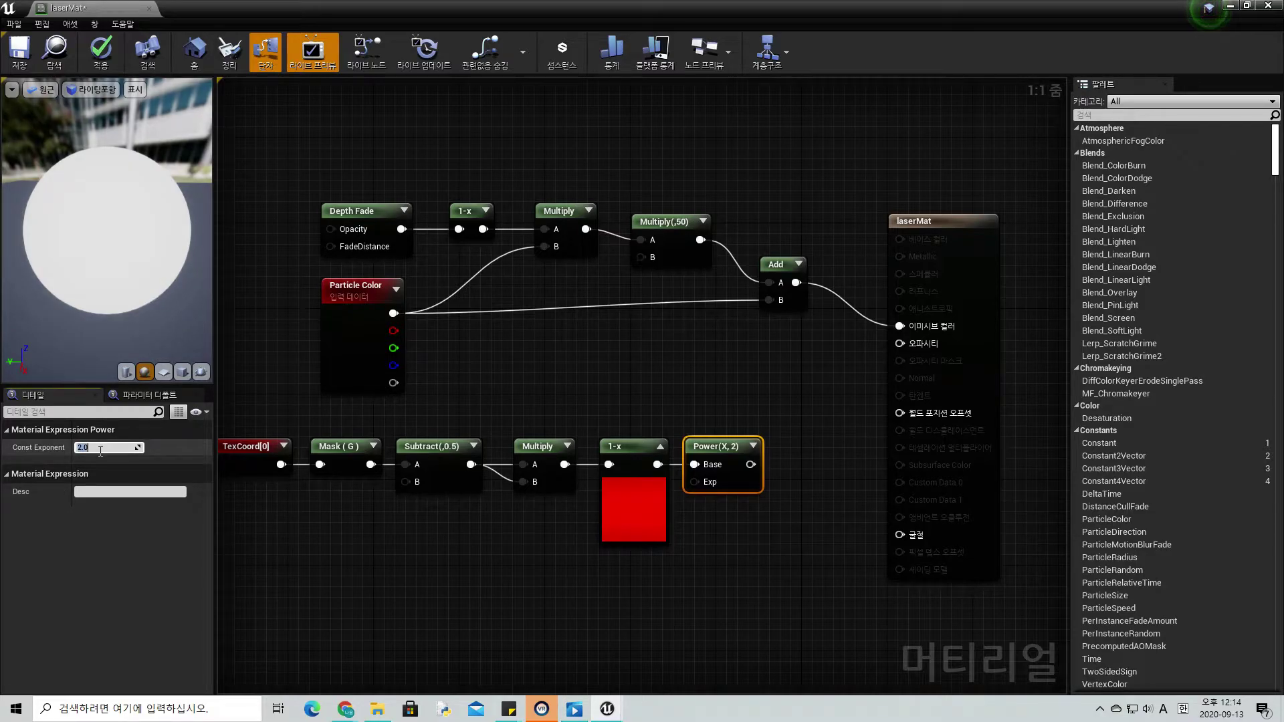
text(20)
key(Return)
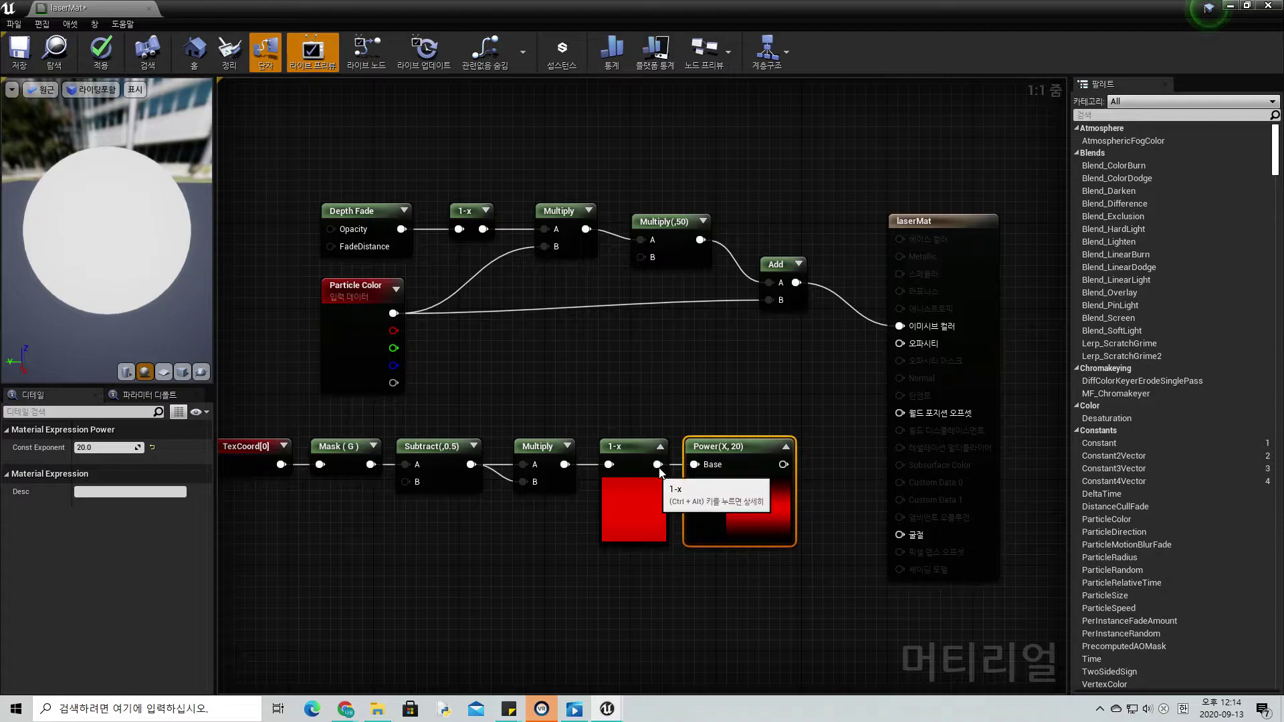
click(660, 446)
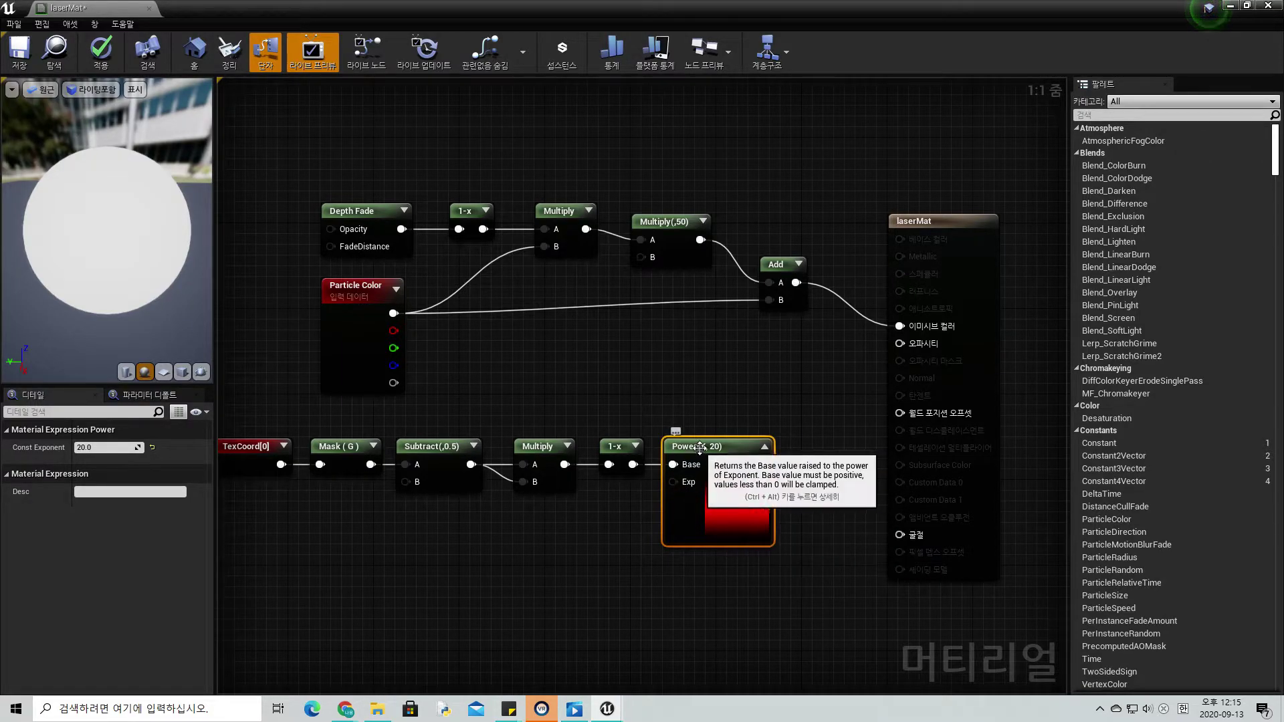
Wire the Power result into Opacity and orbit the preview sphere to check it.
mouse_move(762, 464)
mouse_down()
mouse_move(846, 372)
mouse_move(899, 342)
mouse_up()
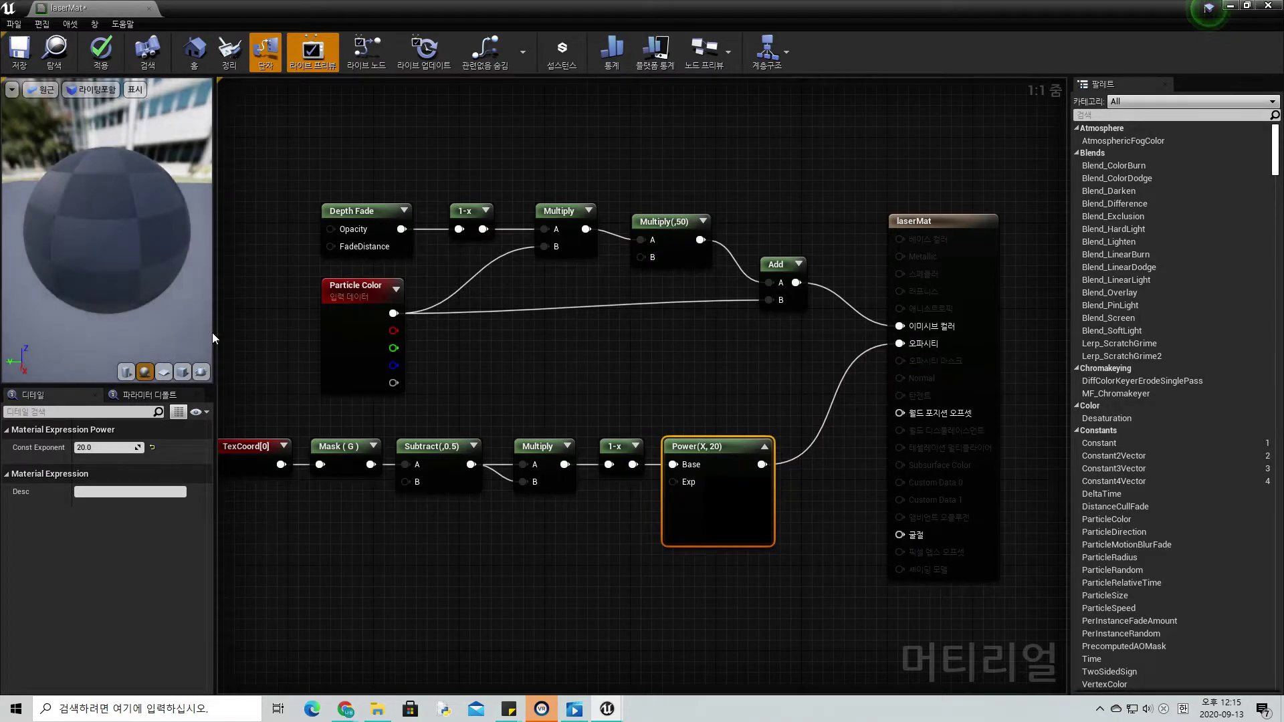
mouse_move(84, 278)
mouse_down()
mouse_move(100, 315)
mouse_move(123, 228)
mouse_up()
drag(25, 164, 69, 158)
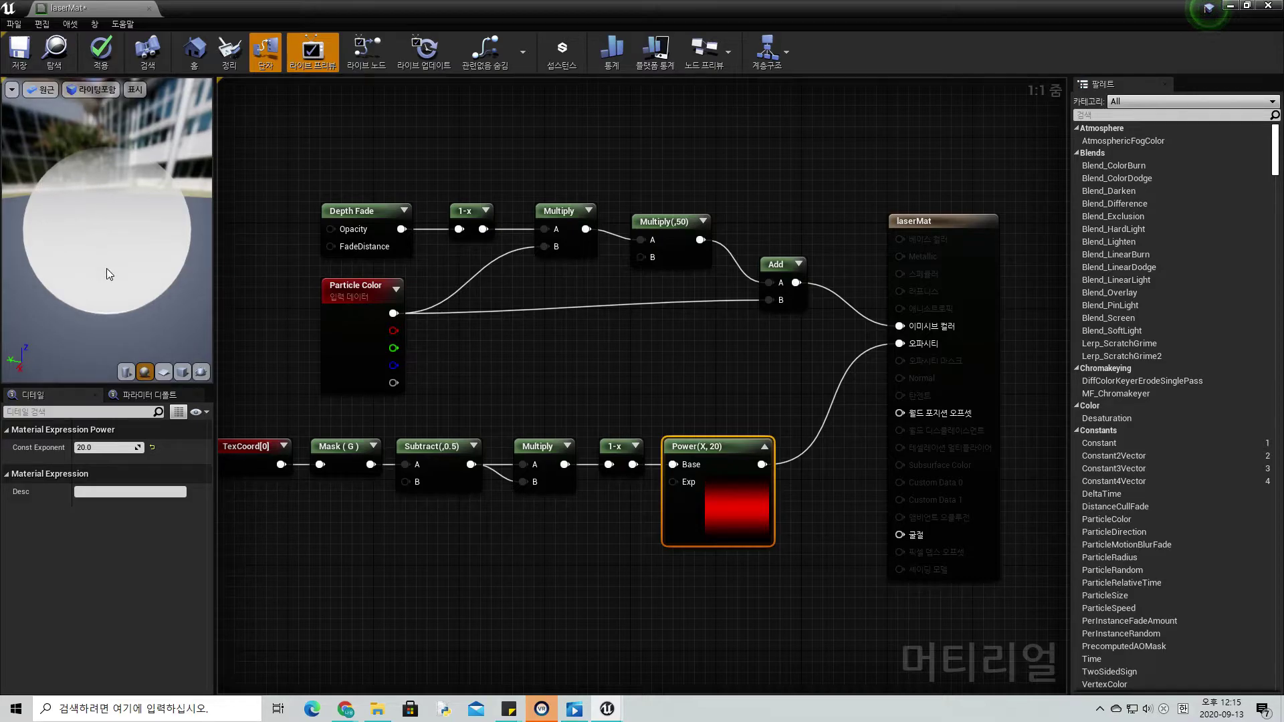
mouse_move(107, 269)
mouse_down()
mouse_move(118, 298)
mouse_move(117, 268)
mouse_up()
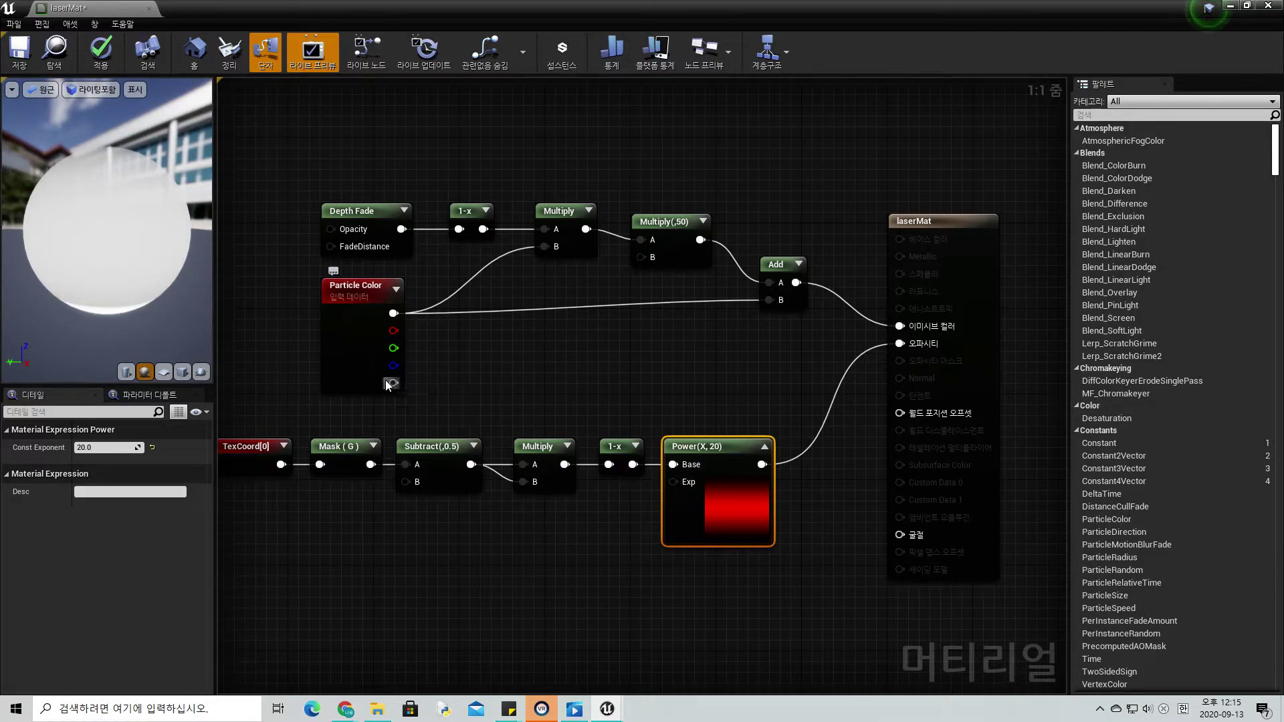
Add a Multiply node of Particle Color's alpha and the Power result.
drag(392, 383, 777, 365)
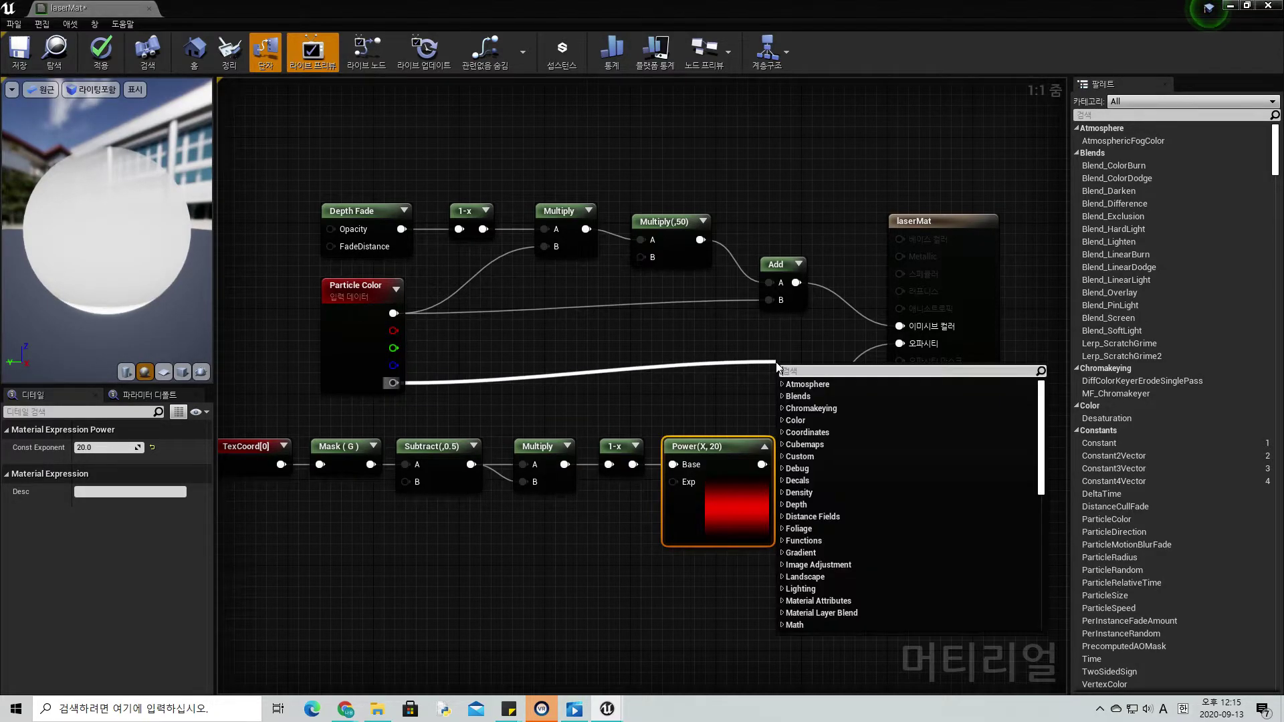
text(m)
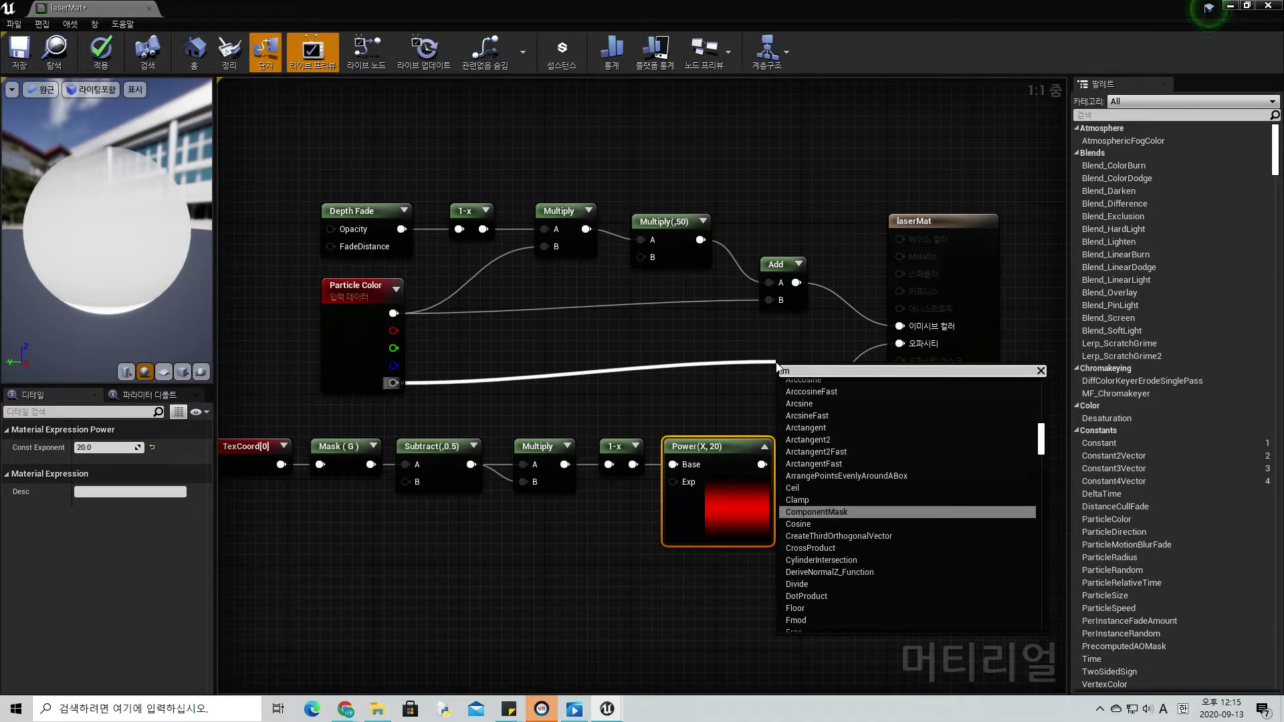
text(ul)
key(Return)
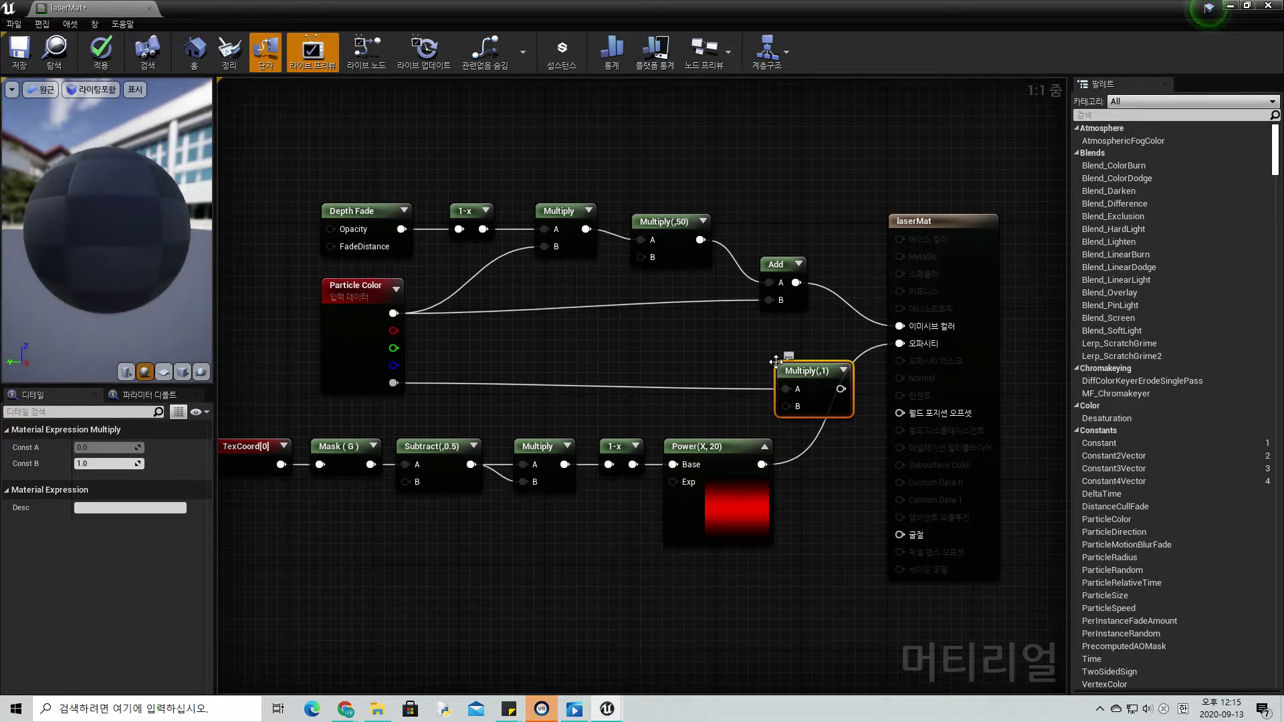
drag(762, 464, 787, 406)
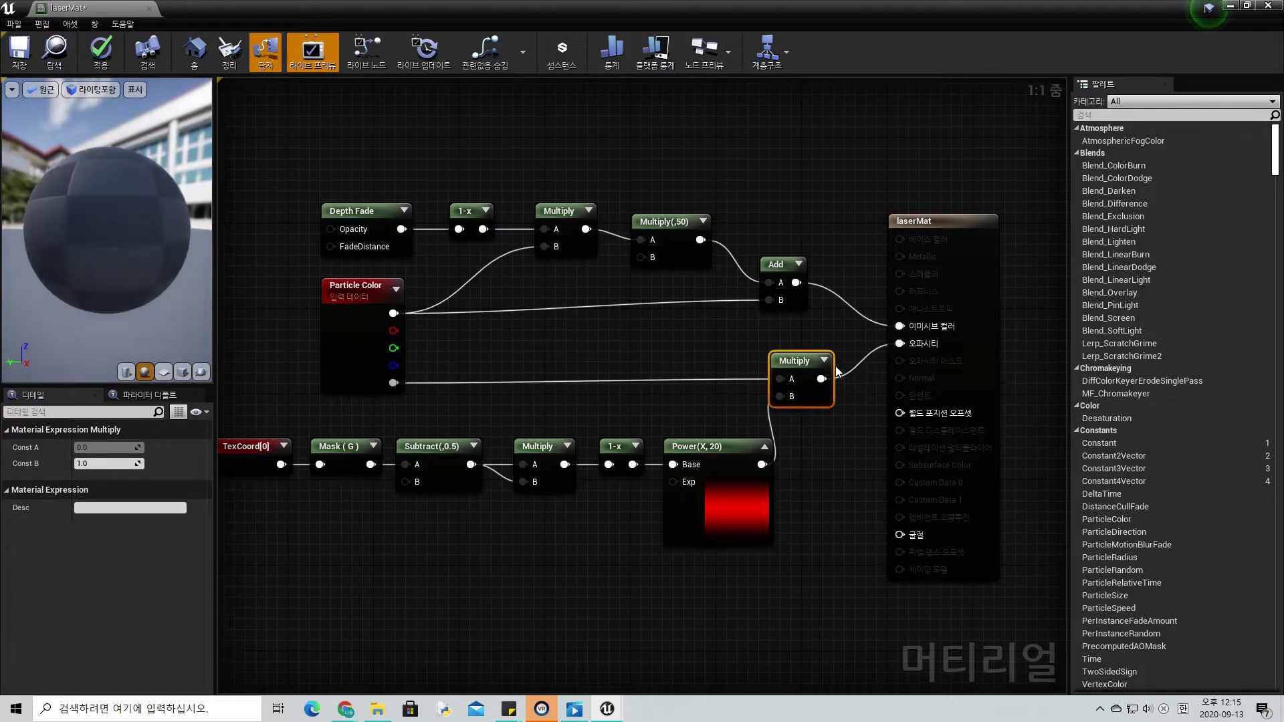
drag(802, 360, 834, 359)
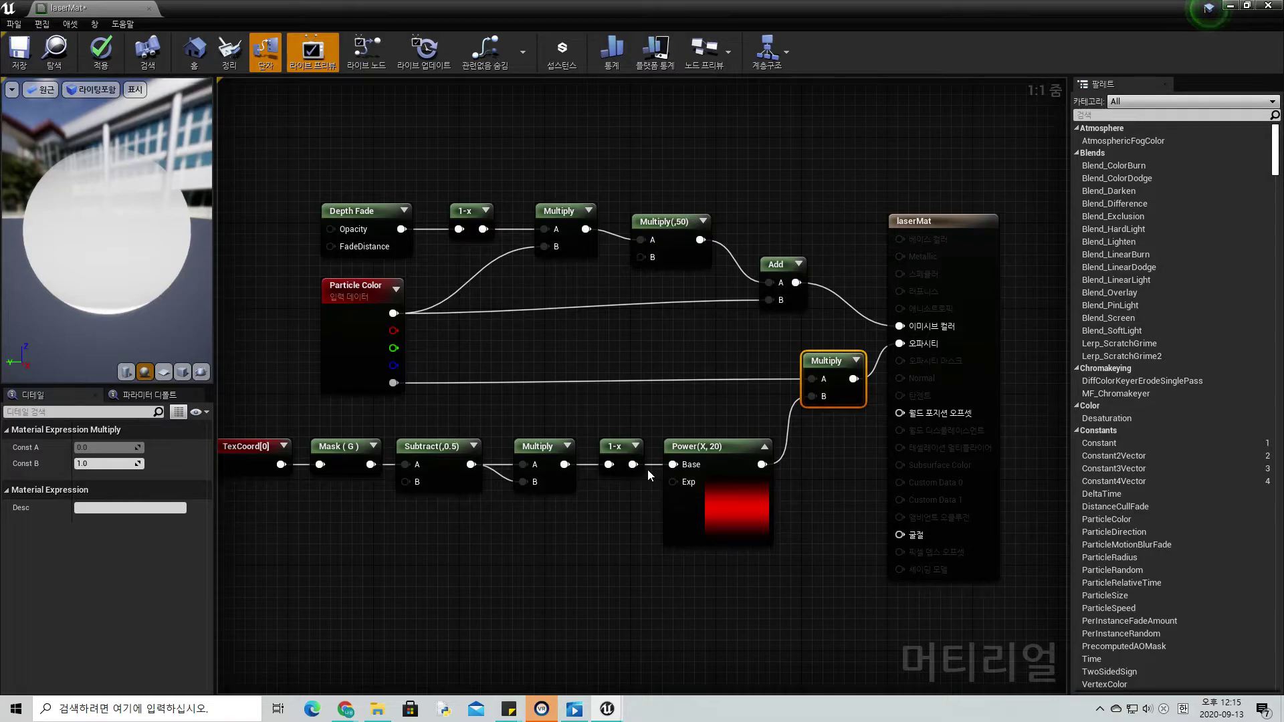
Apply and save the laserMat material, then close its editor.
click(110, 50)
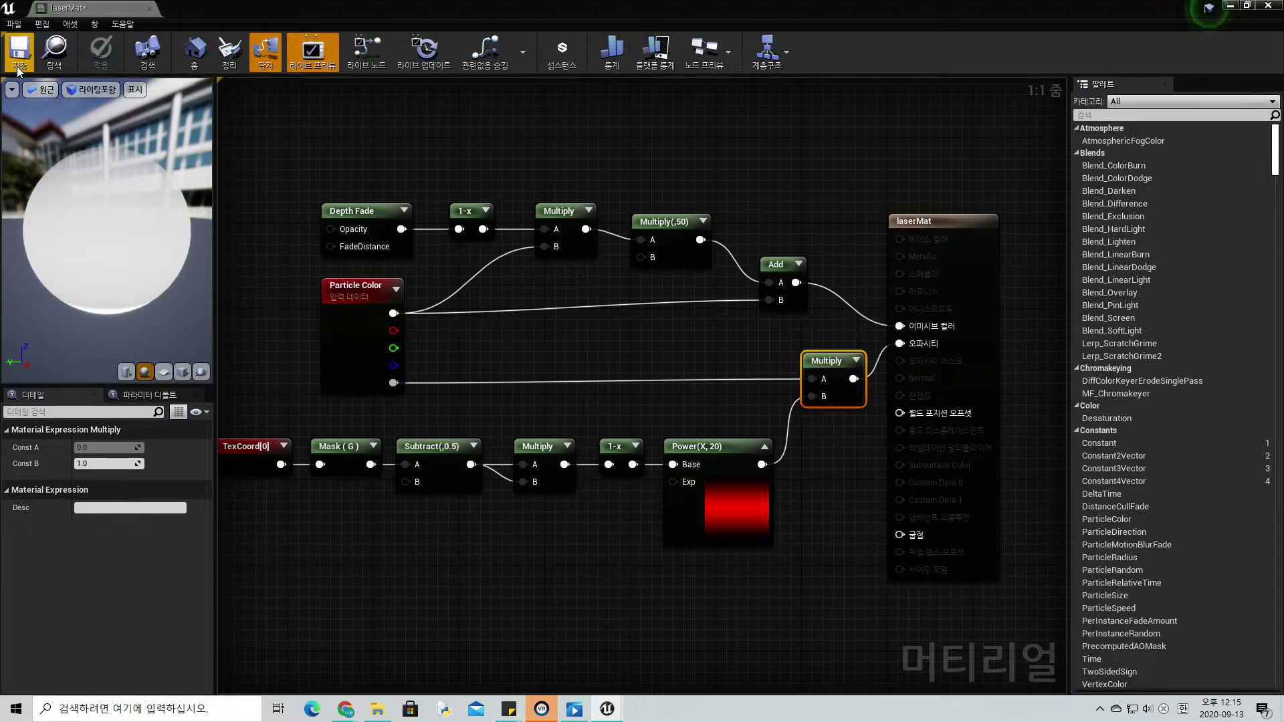
click(17, 66)
click(149, 9)
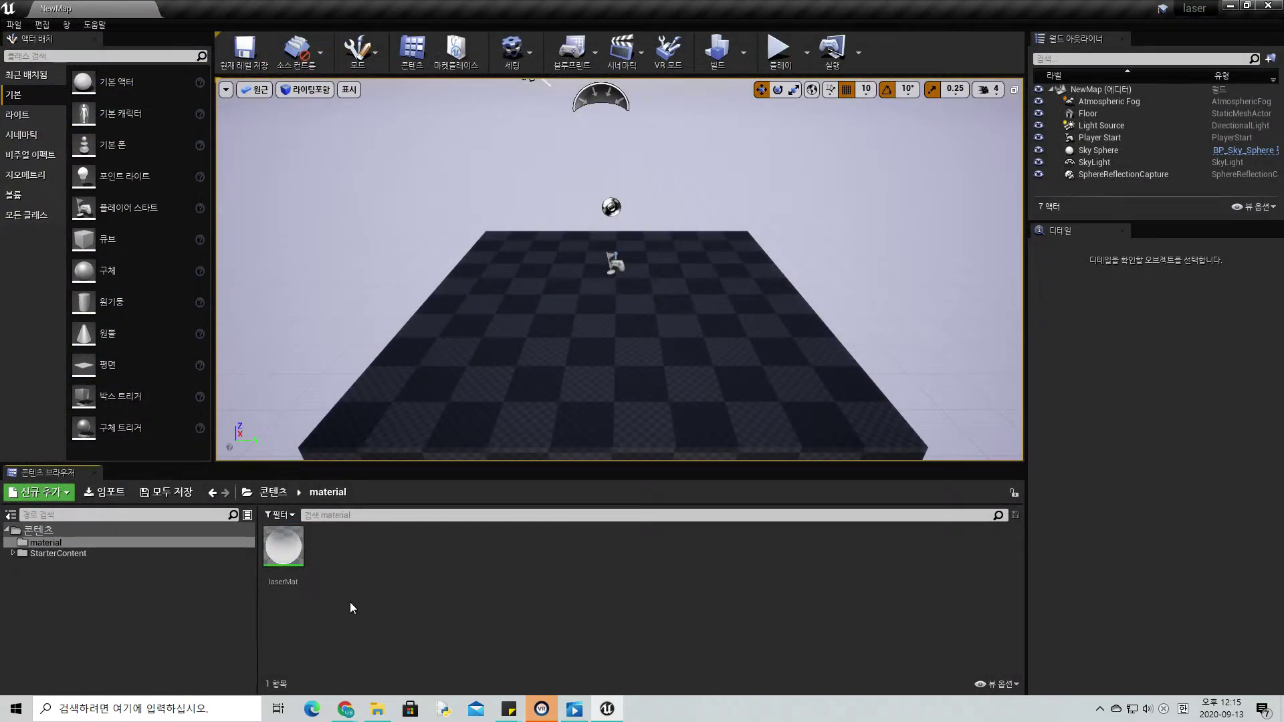
Create a new folder named 'particle' in the top-level Content folder.
click(38, 530)
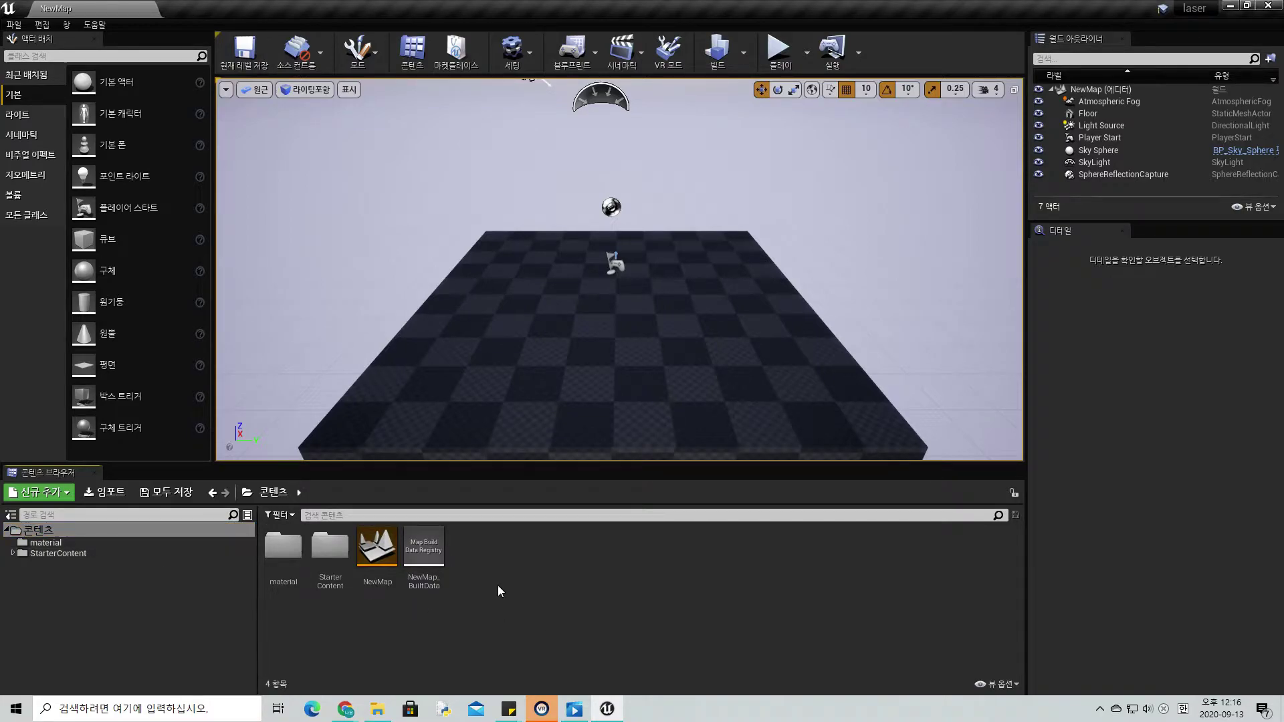
right_click(520, 553)
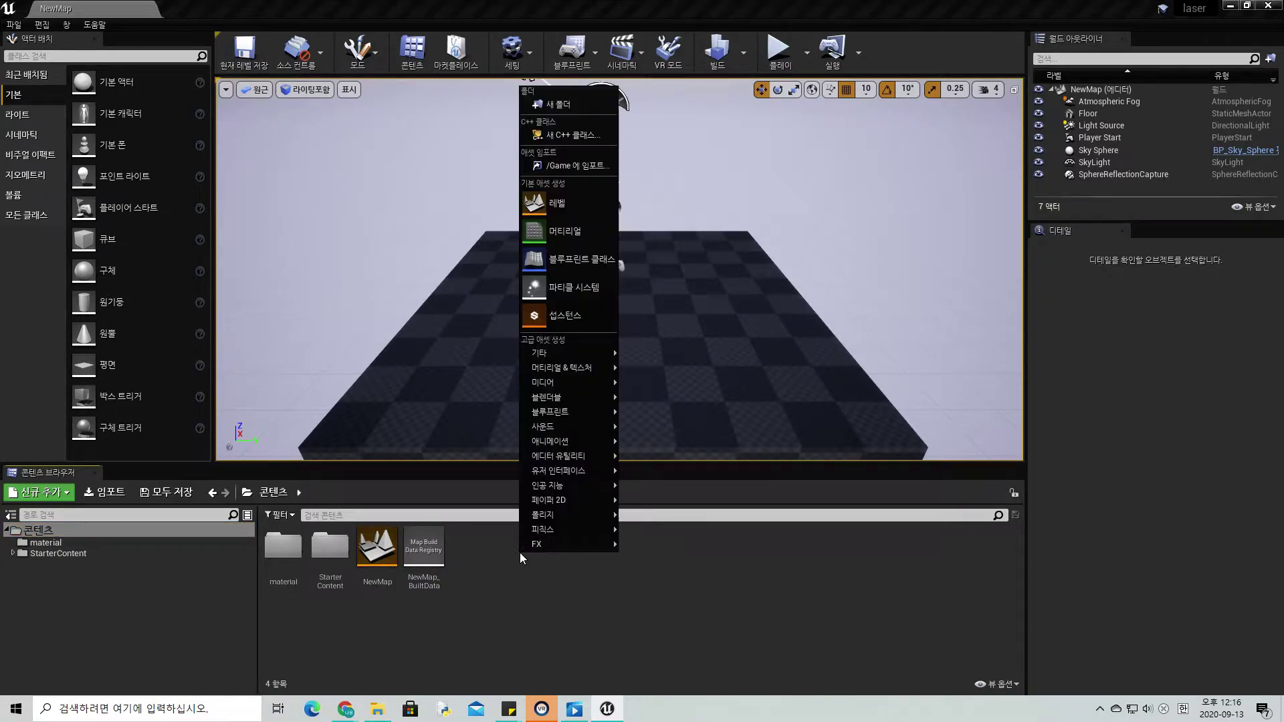
click(553, 105)
text(particle)
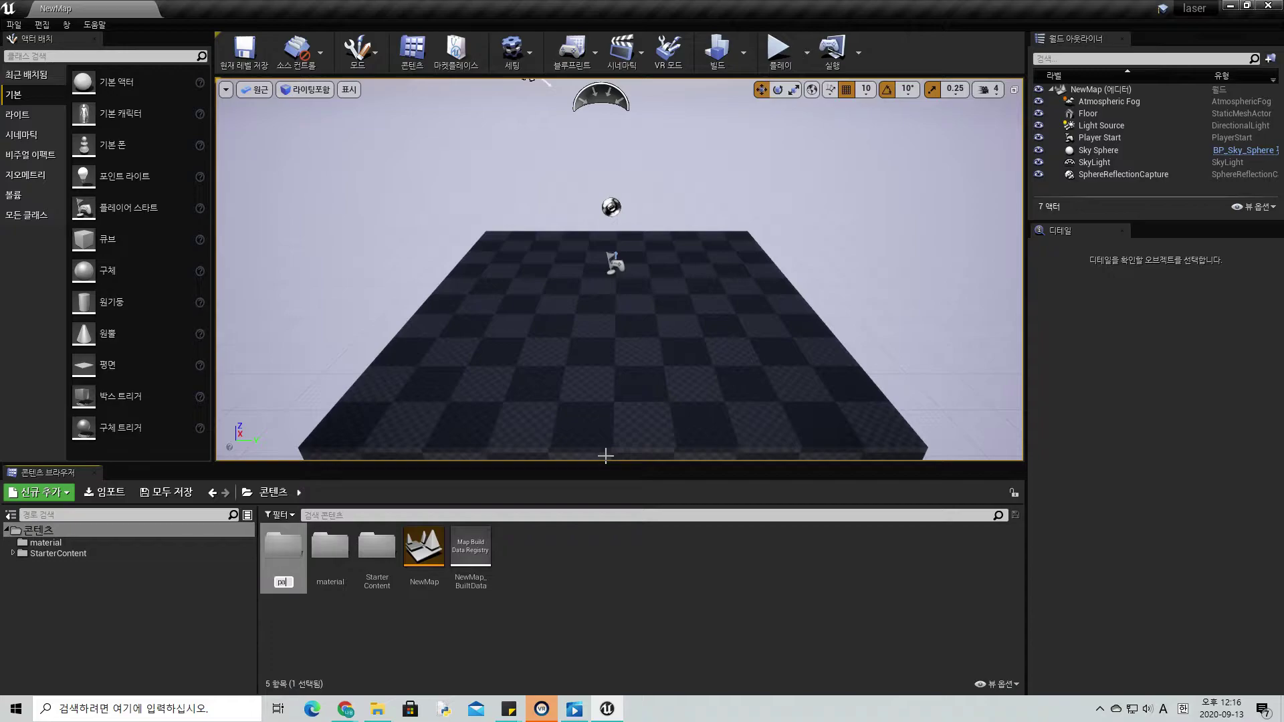
key(Return)
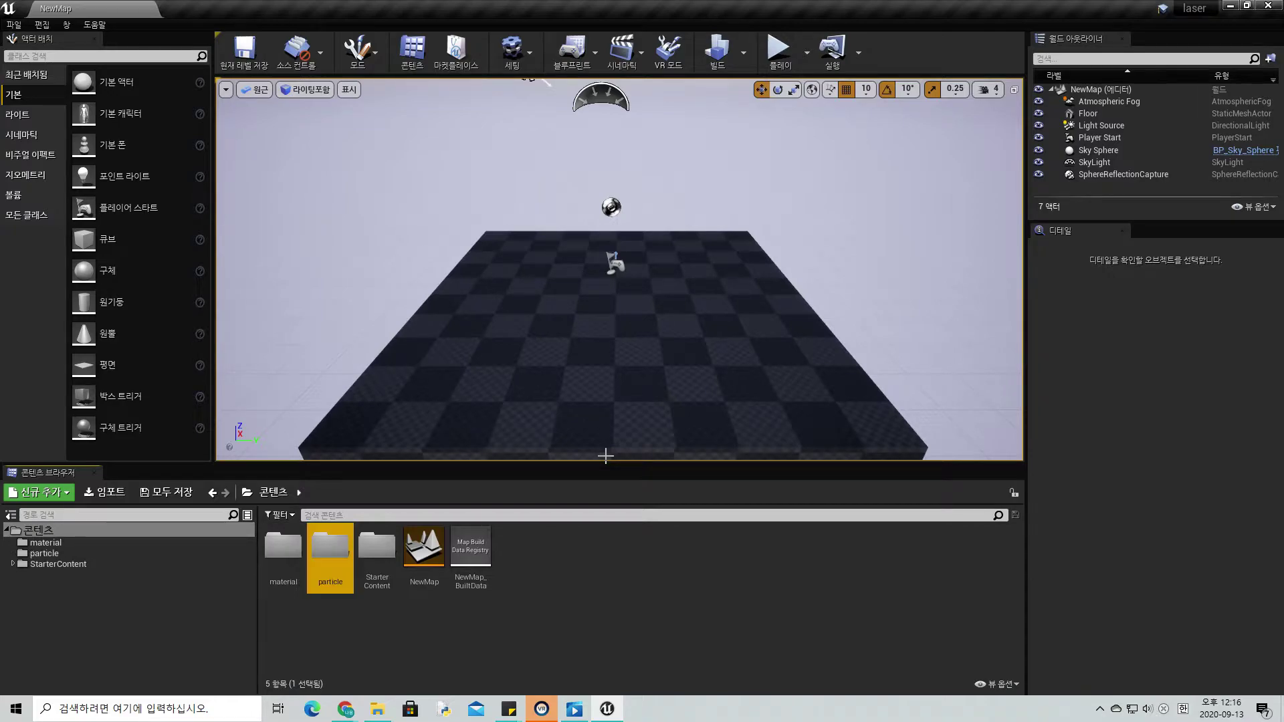
Inside the particle folder, create a Particle System asset named 'laserParticle'.
double_click(331, 548)
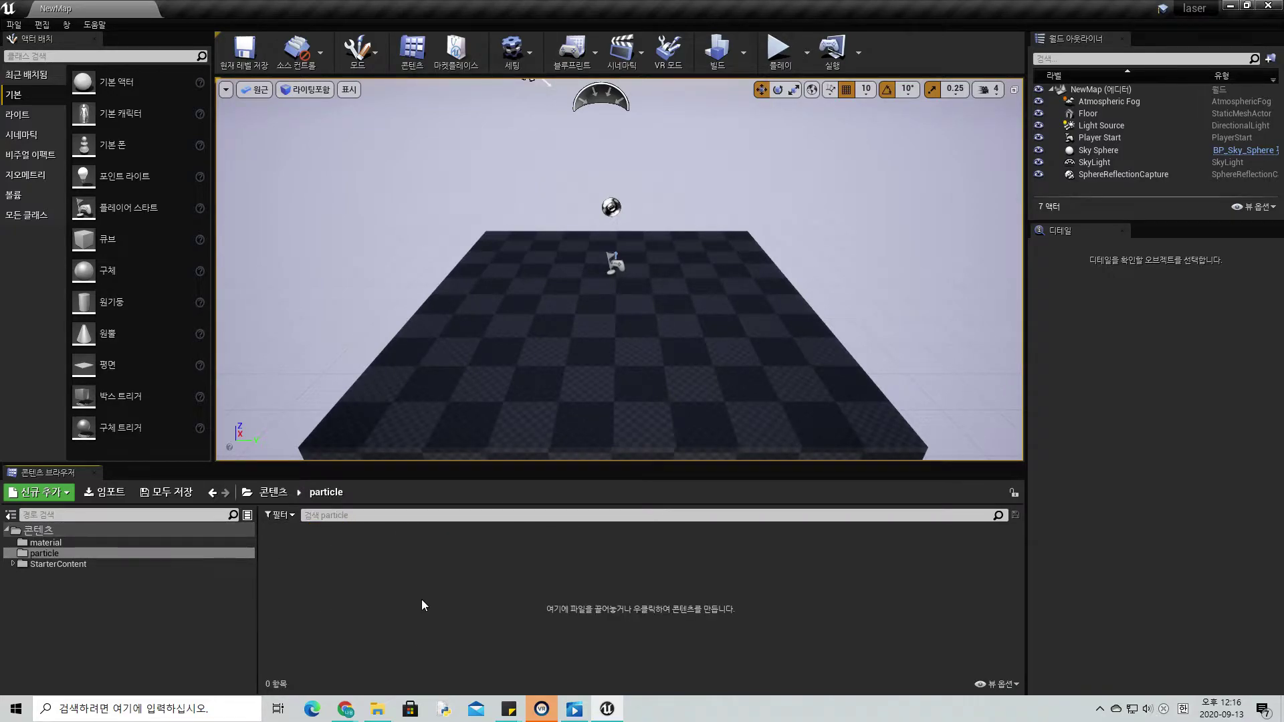
right_click(401, 575)
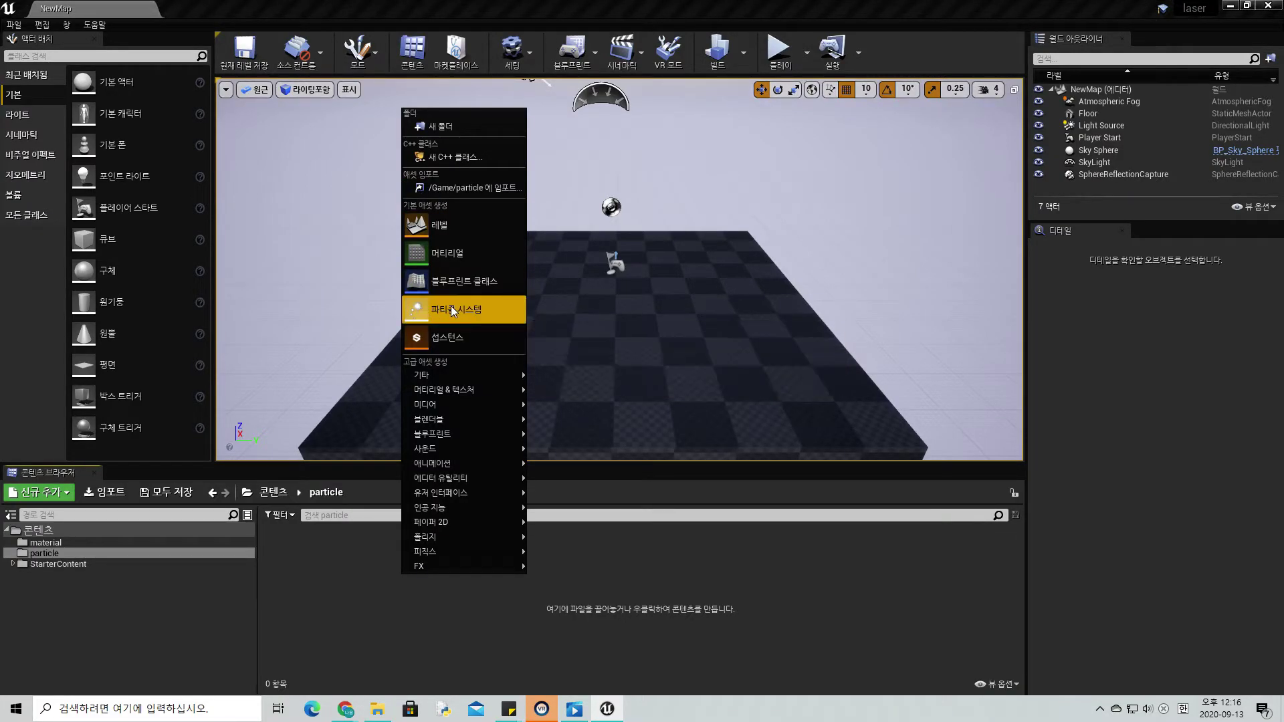
click(453, 311)
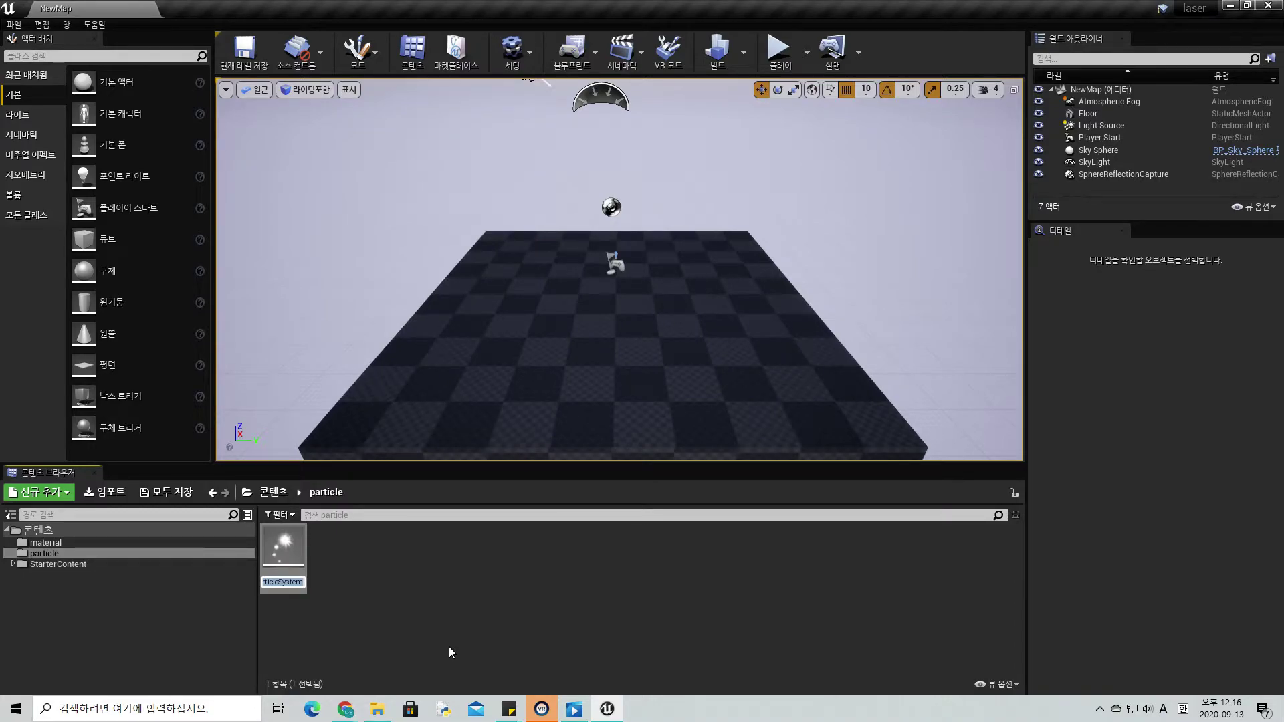
text(laser)
text(Particle)
Confirm the name laserParticle, open it in Cascade, and inspect its emitter modules.
key(Return)
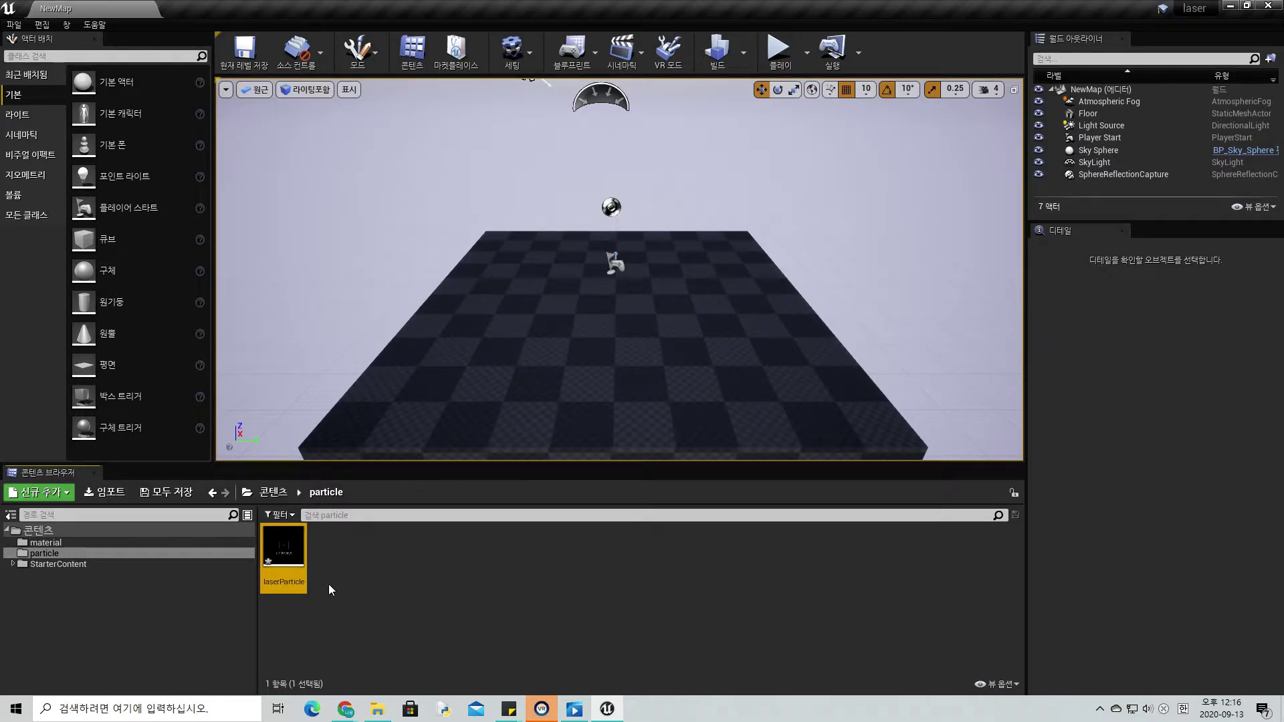
double_click(284, 554)
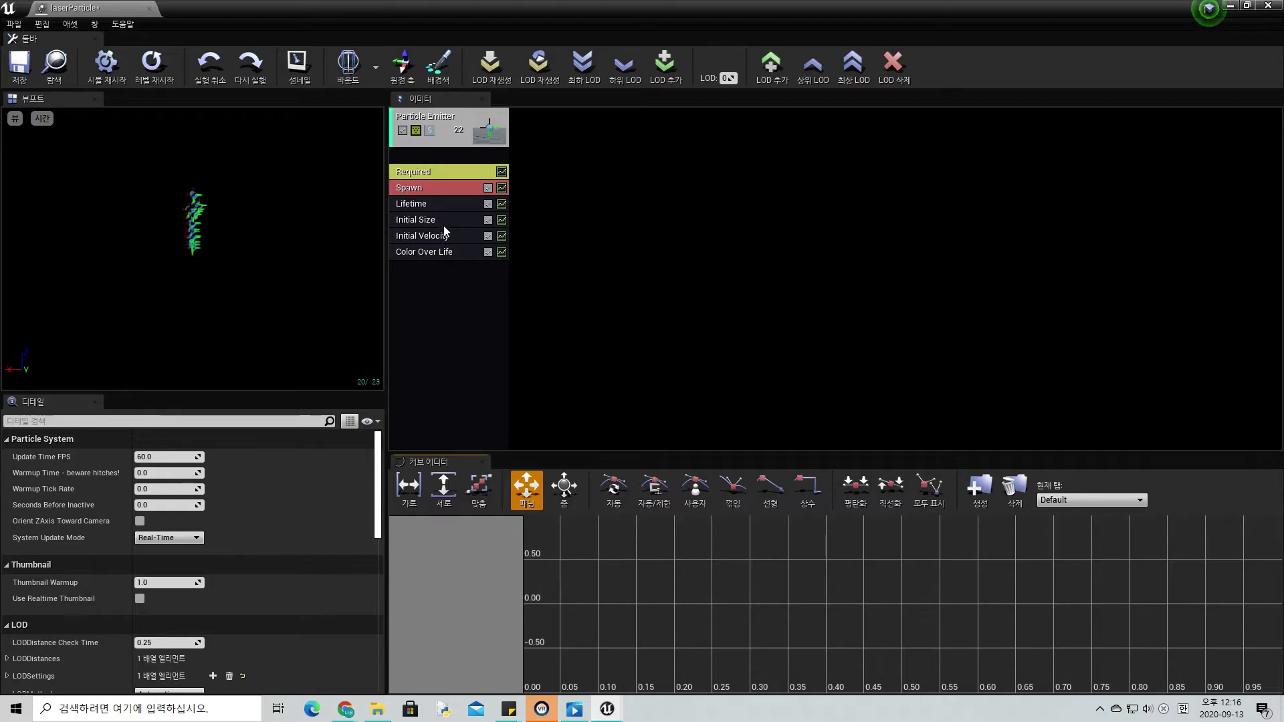
click(403, 214)
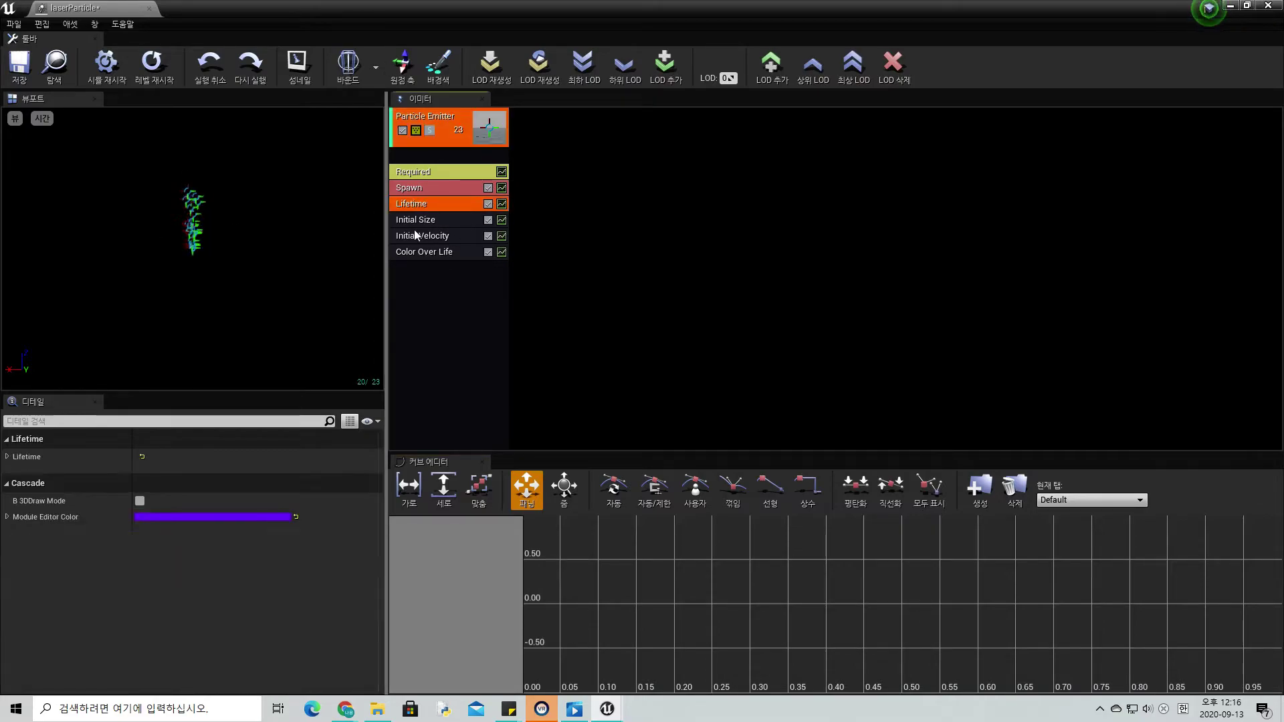
click(412, 271)
click(416, 219)
click(415, 236)
click(417, 219)
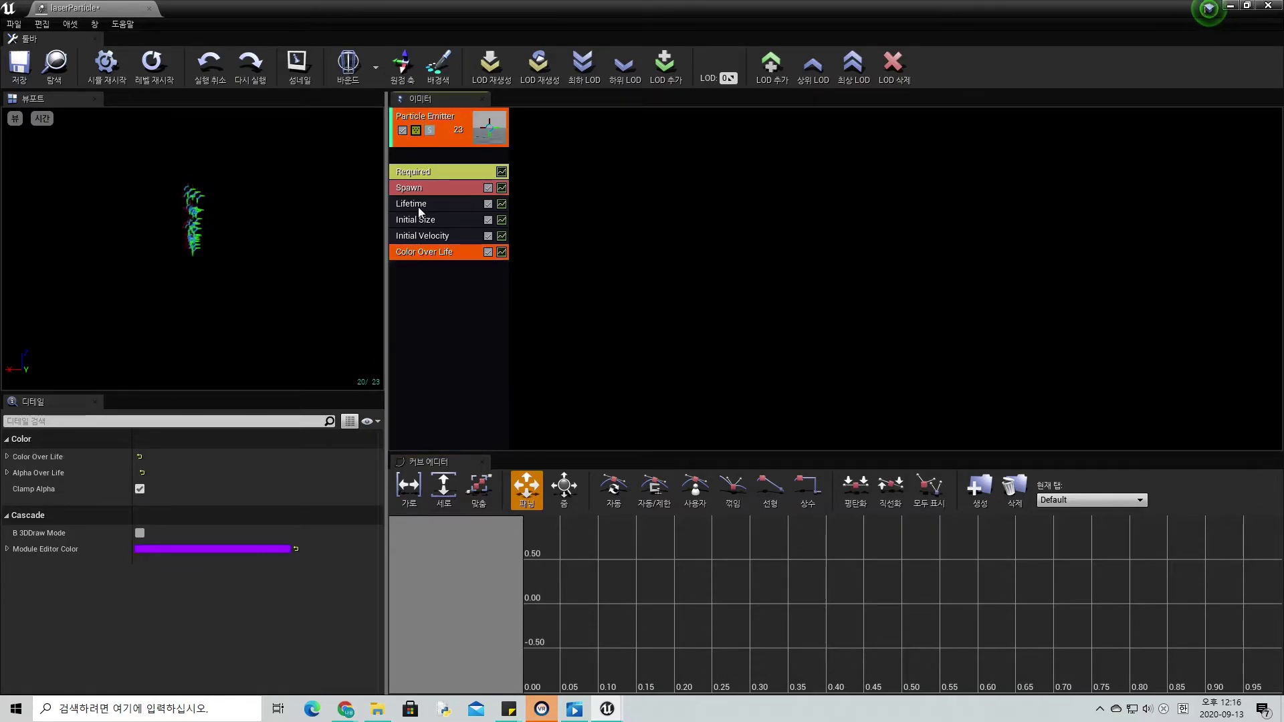
click(419, 207)
click(418, 252)
click(417, 263)
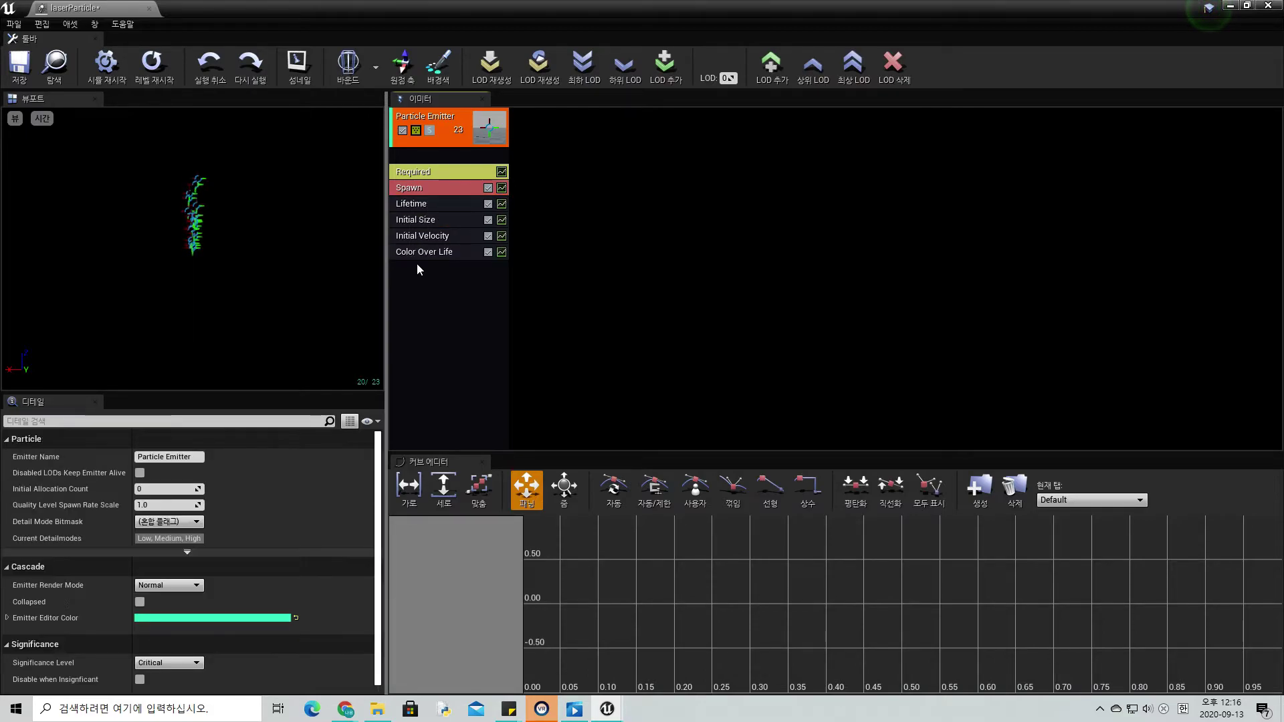
Delete the Lifetime, Initial Velocity and Color Over Life modules from the emitter.
click(428, 204)
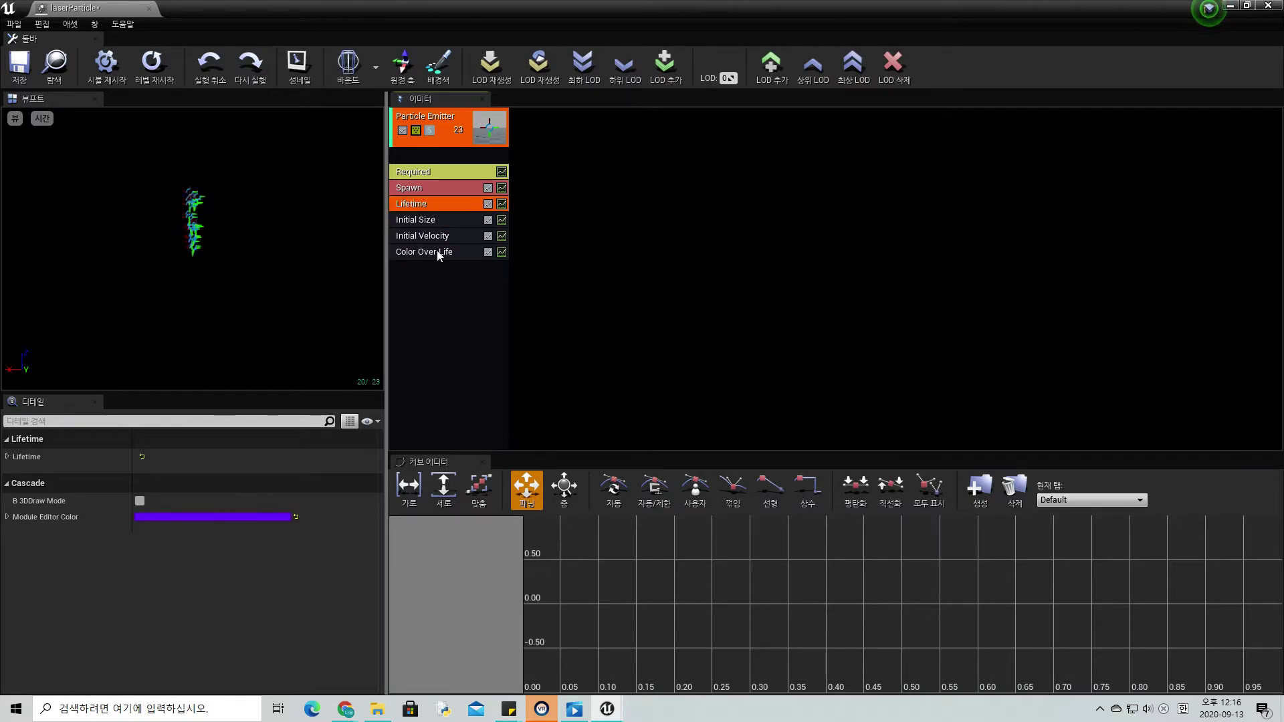
key(Delete)
click(444, 205)
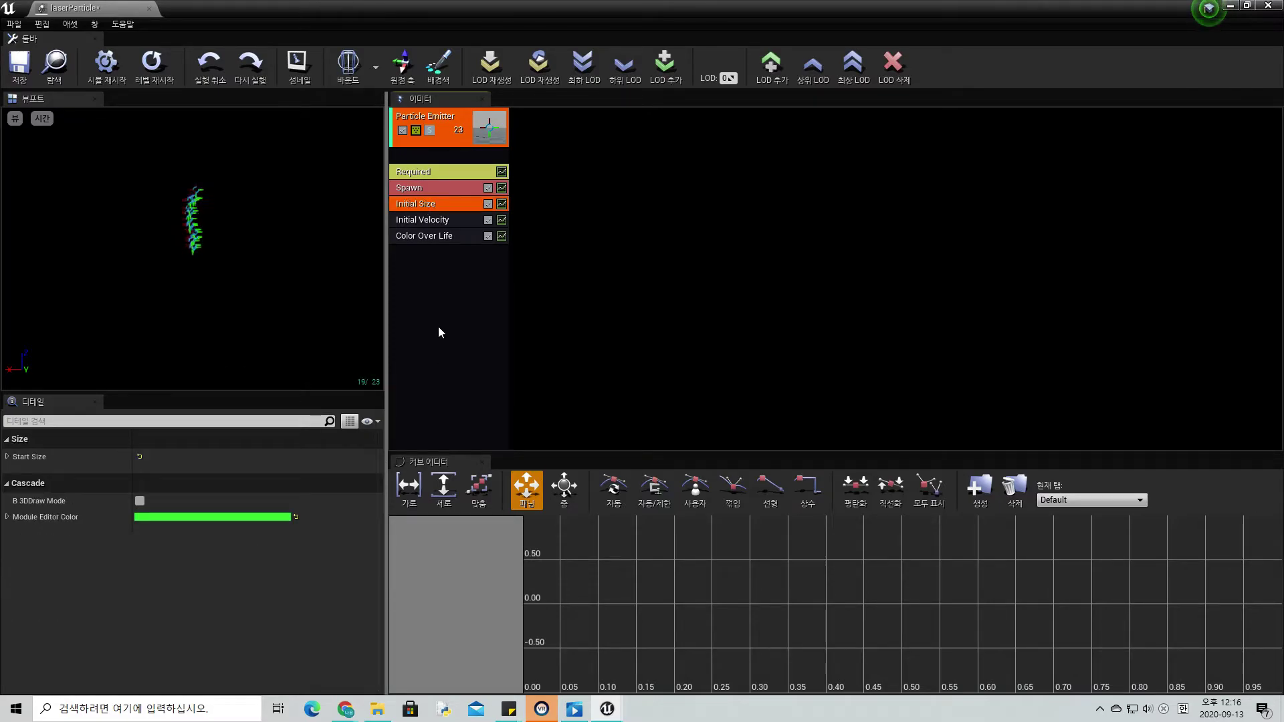
click(432, 221)
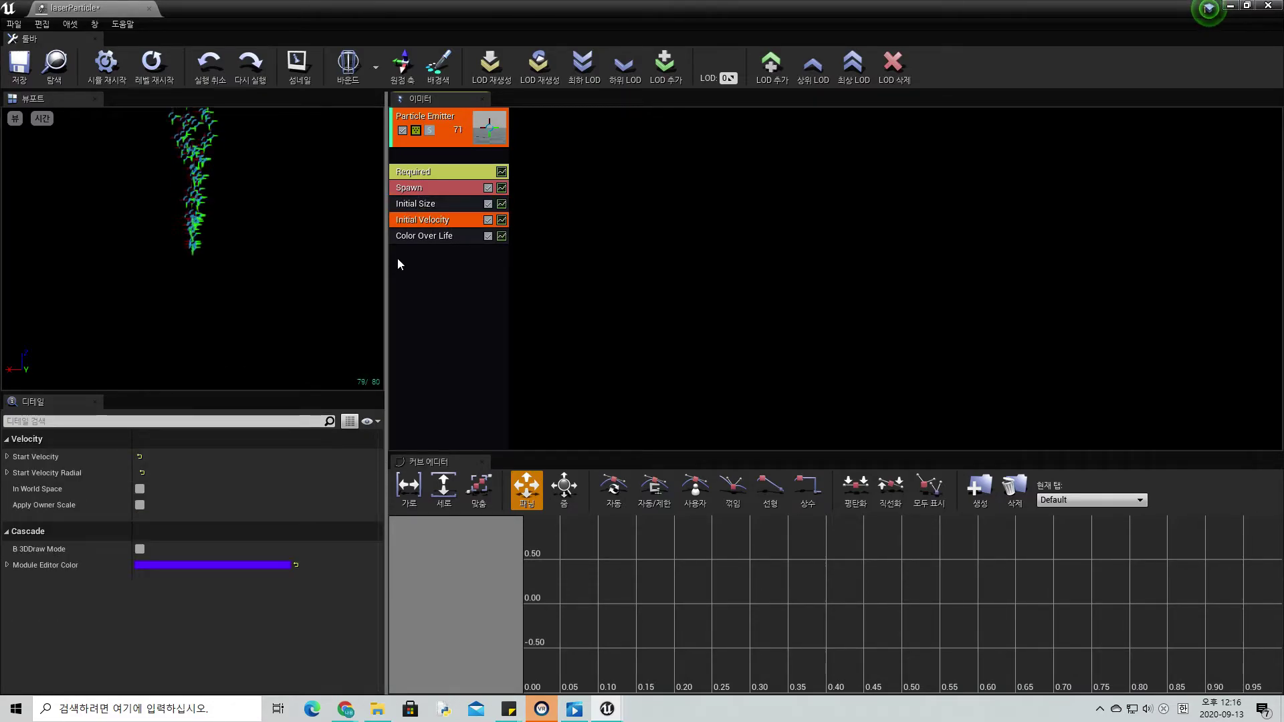
key(Delete)
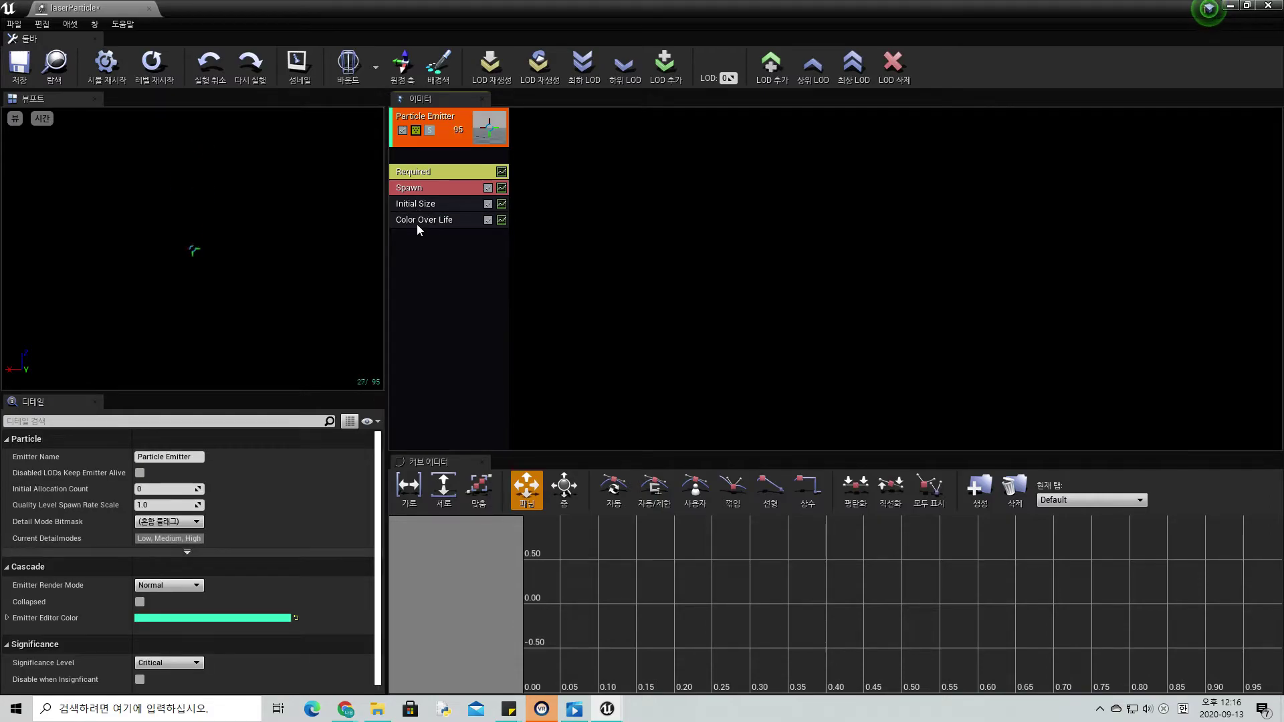
click(427, 224)
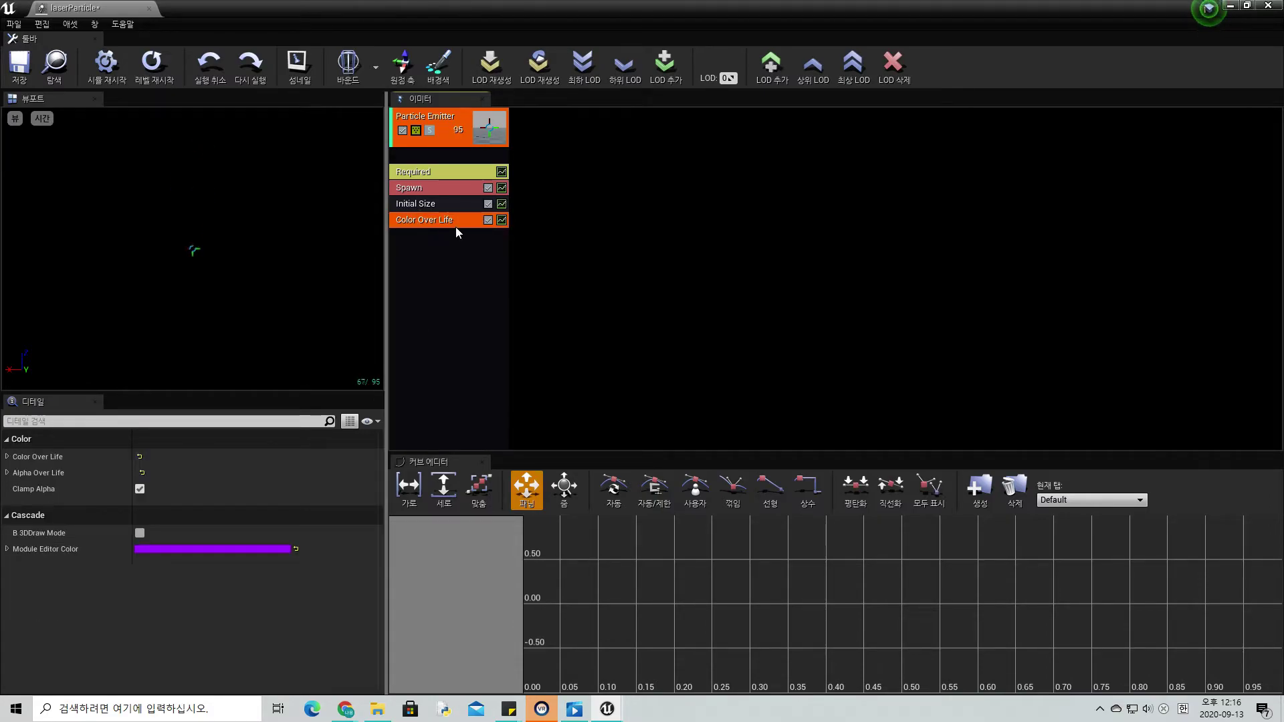
key(Delete)
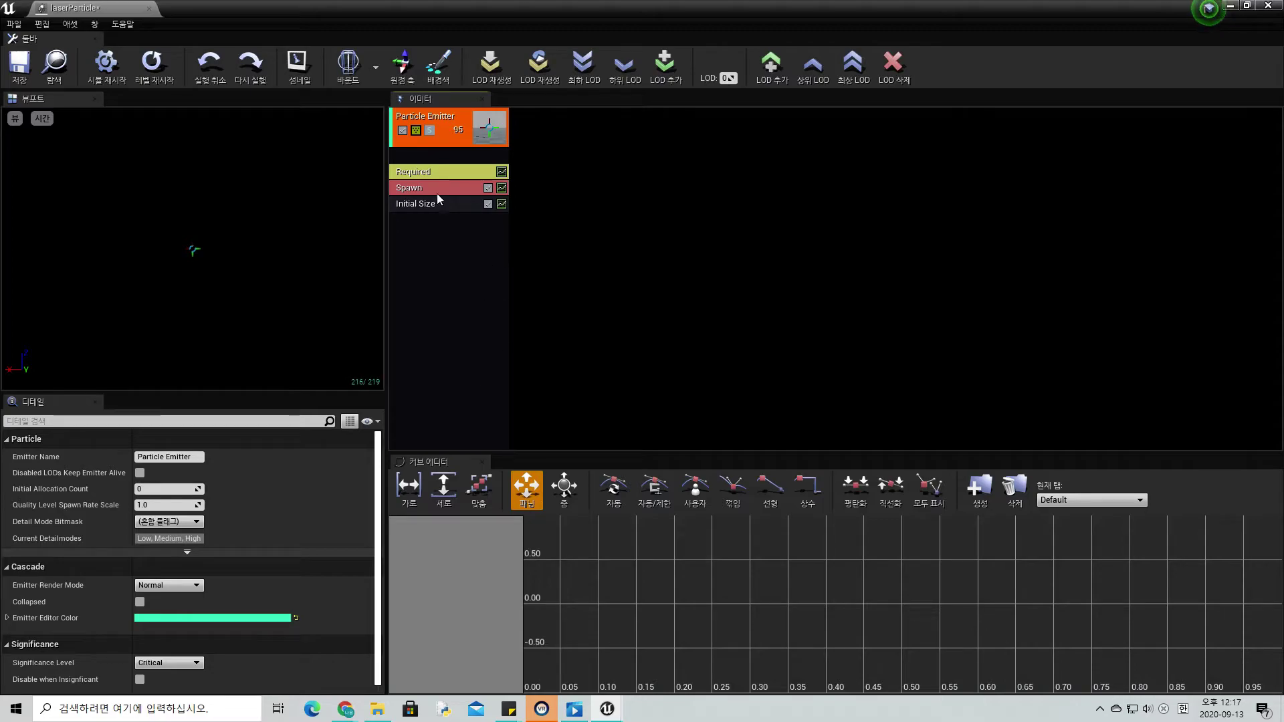
Set the emitter's type data to new Beam Data.
right_click(438, 160)
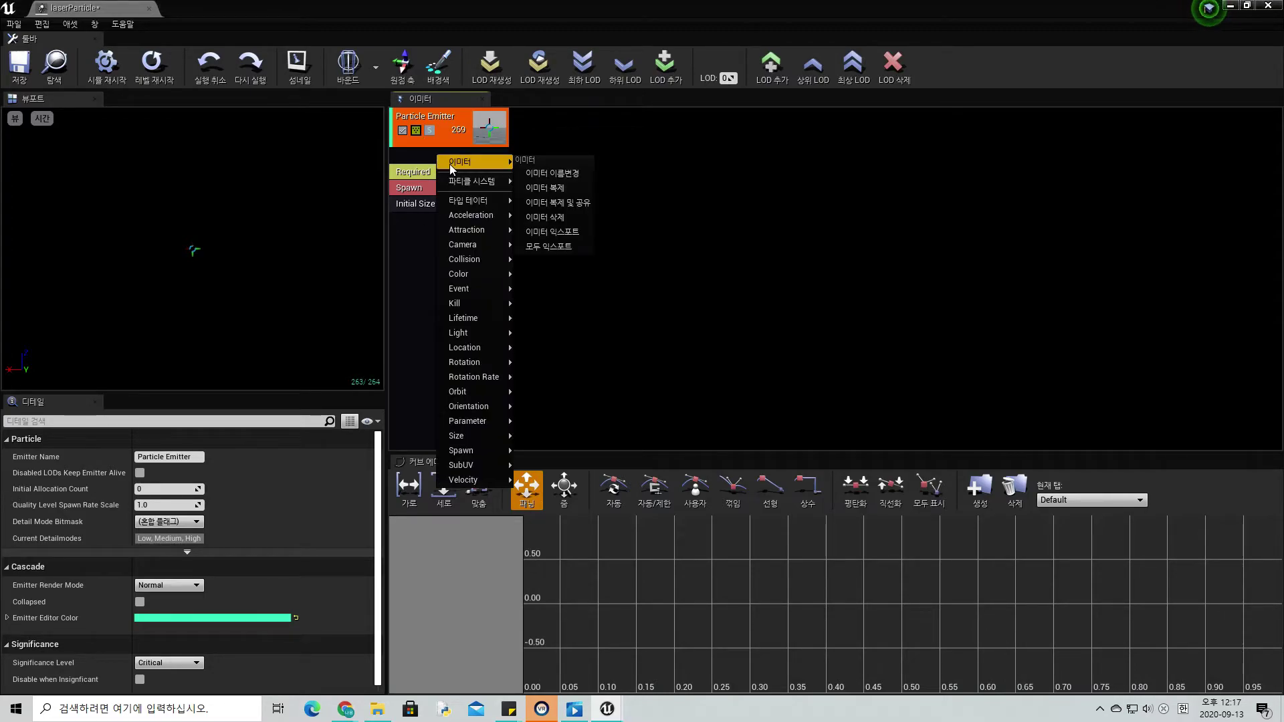
mouse_move(463, 200)
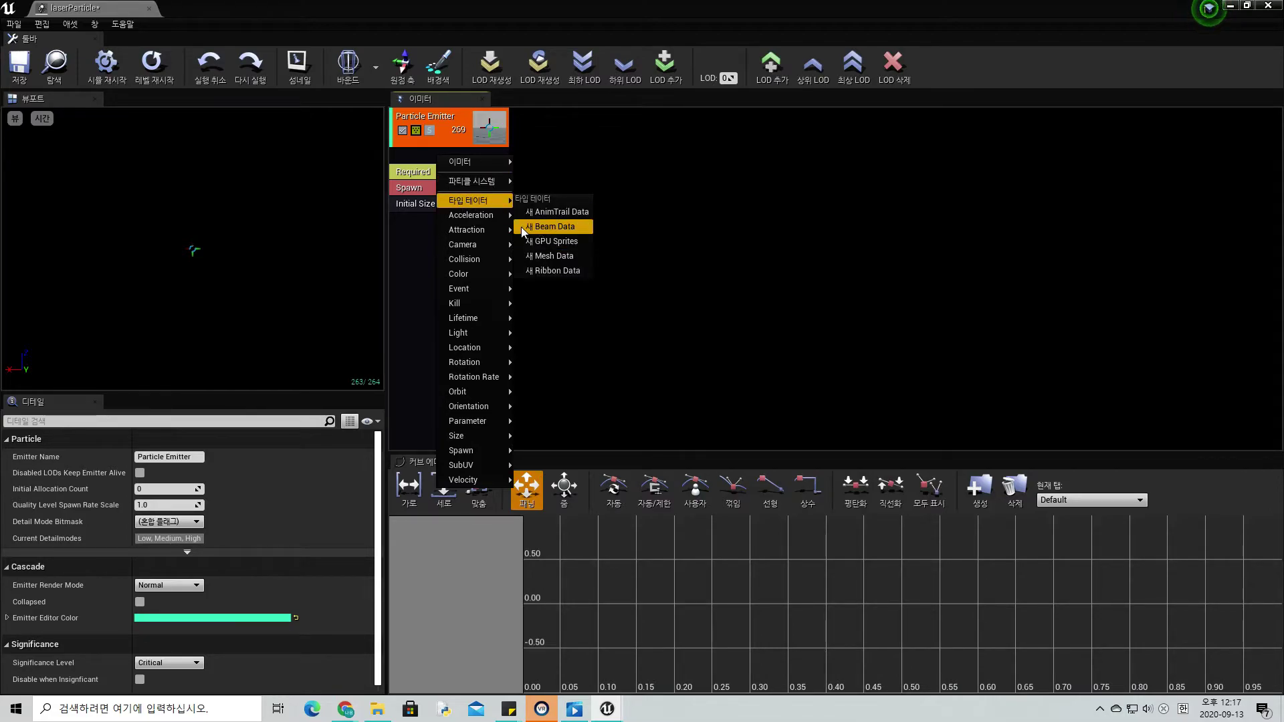
click(543, 227)
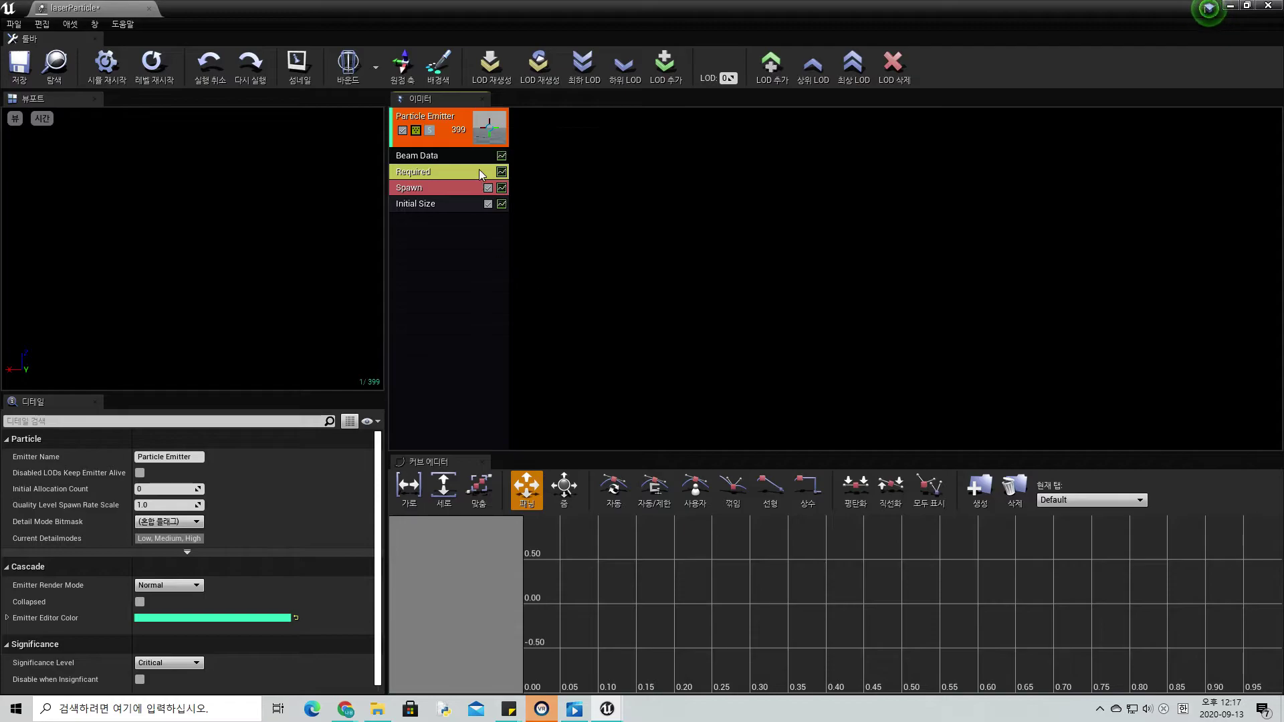
click(439, 231)
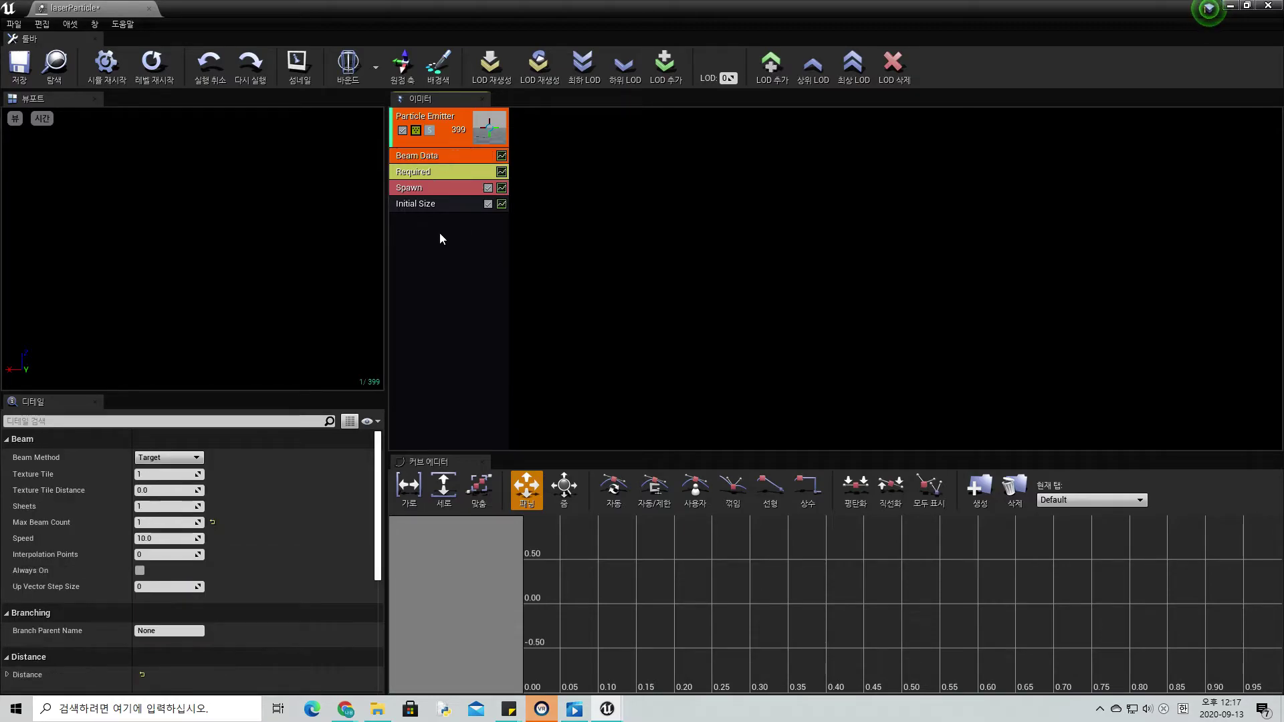
Add a Color > Initial Color module to the emitter.
right_click(428, 235)
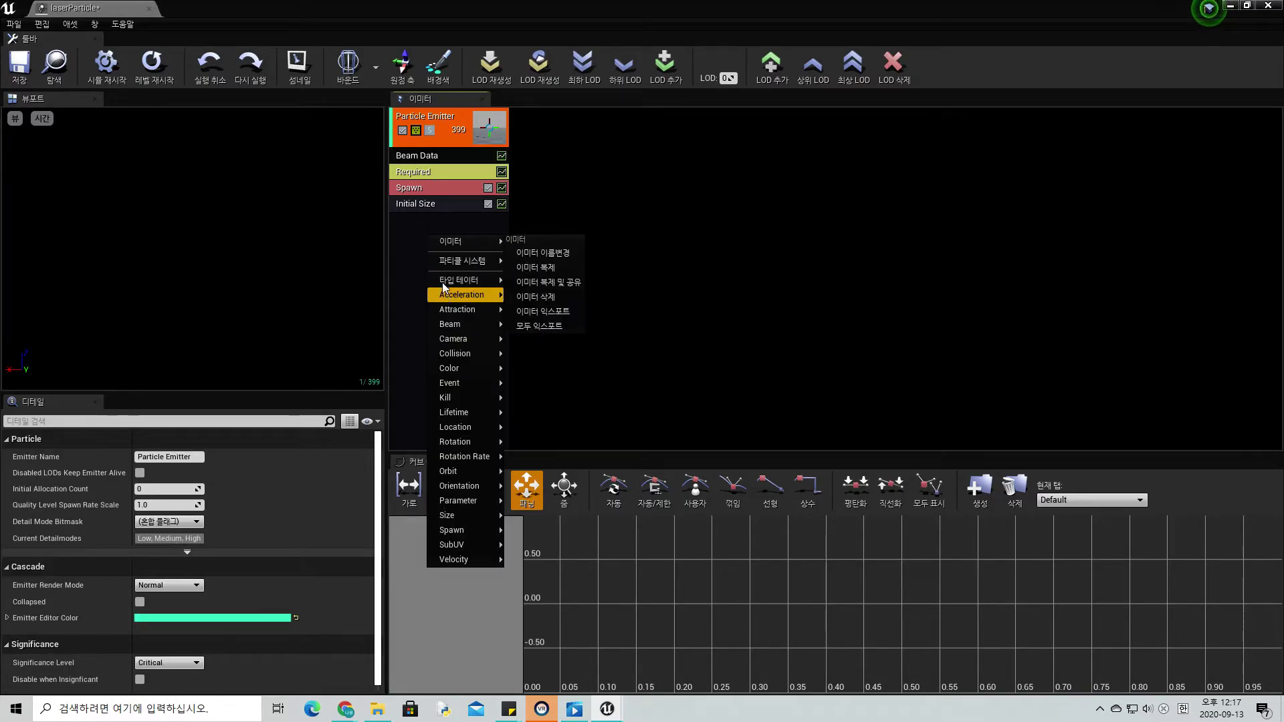
mouse_move(464, 325)
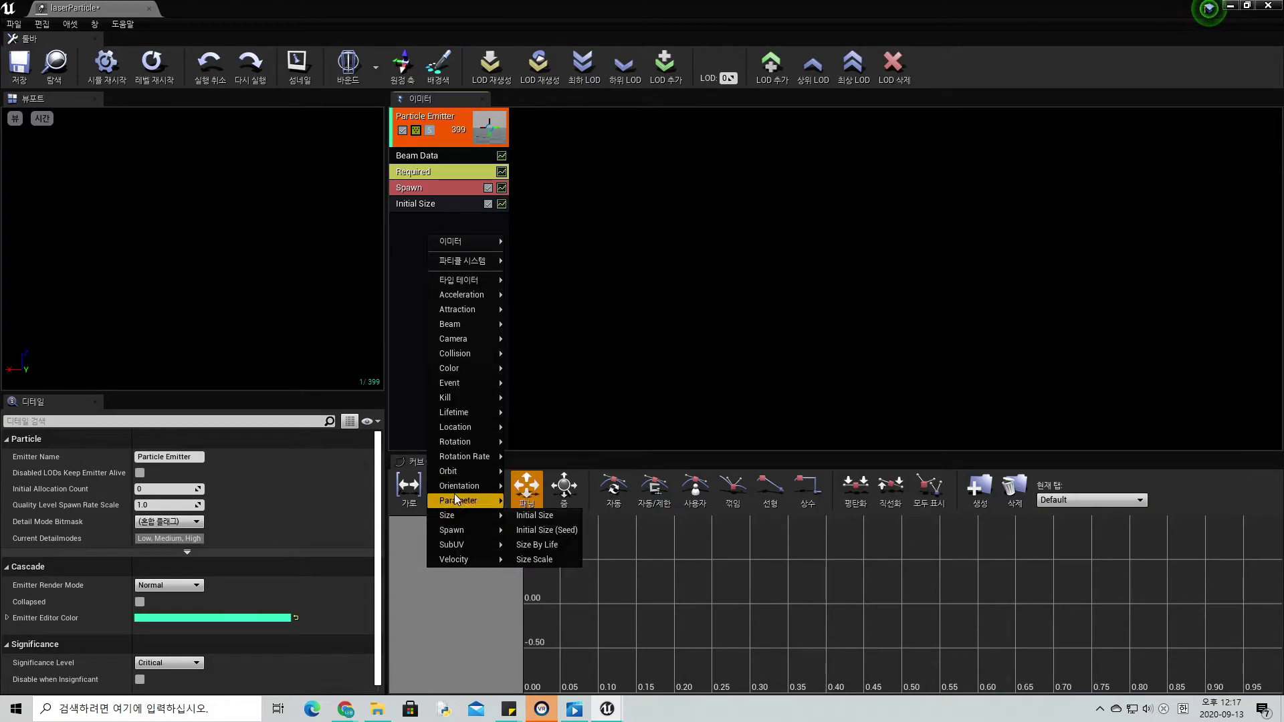
mouse_move(460, 368)
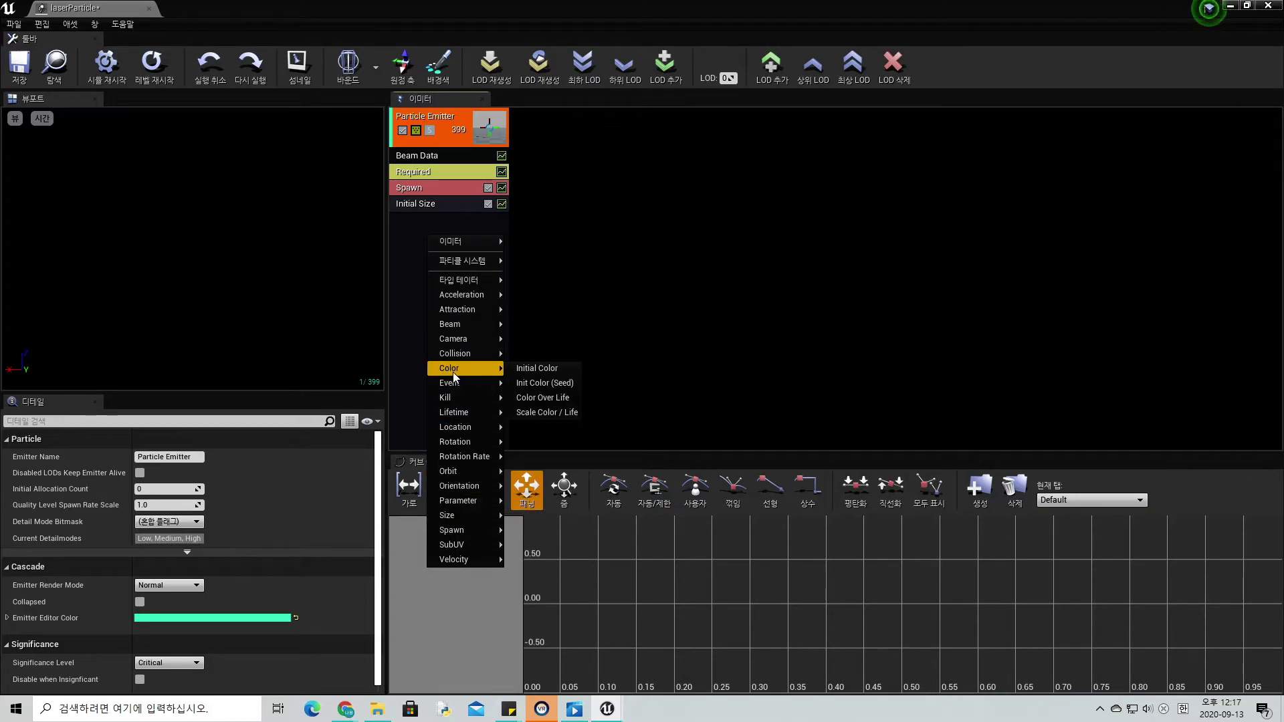
click(529, 368)
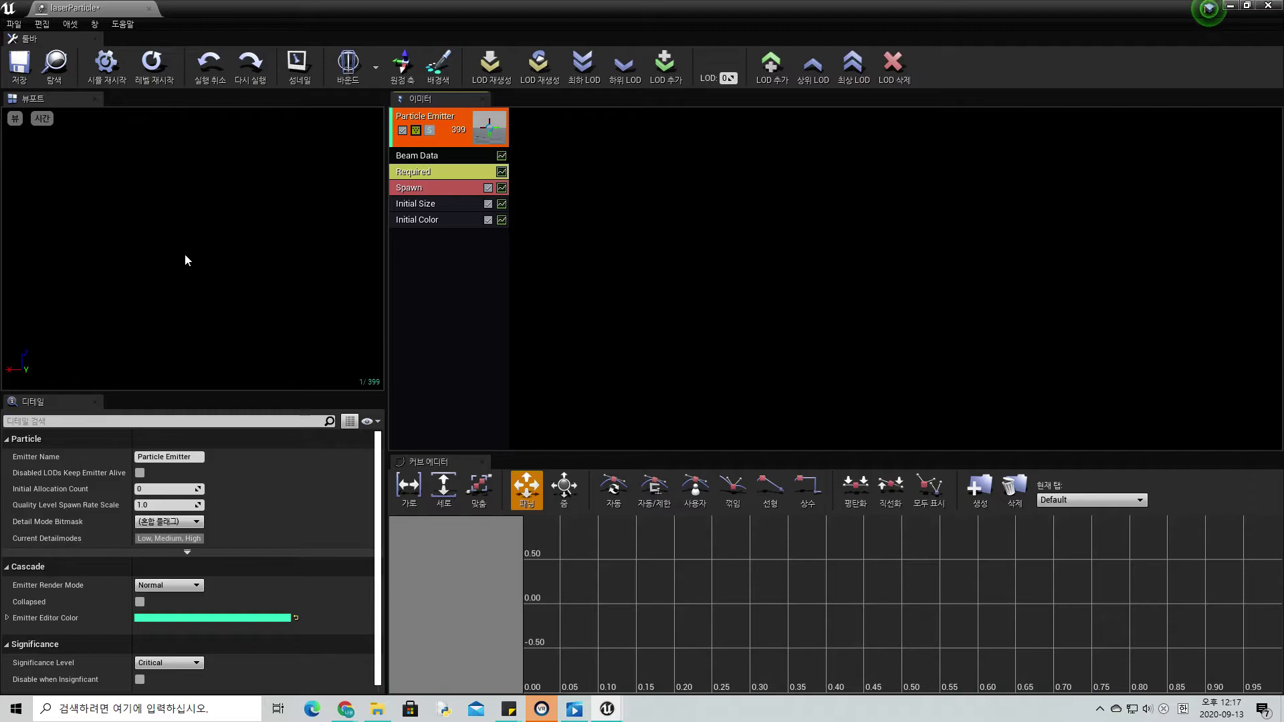
Add Beam > Source and Beam > Target modules to the emitter and review their settings.
right_click(436, 295)
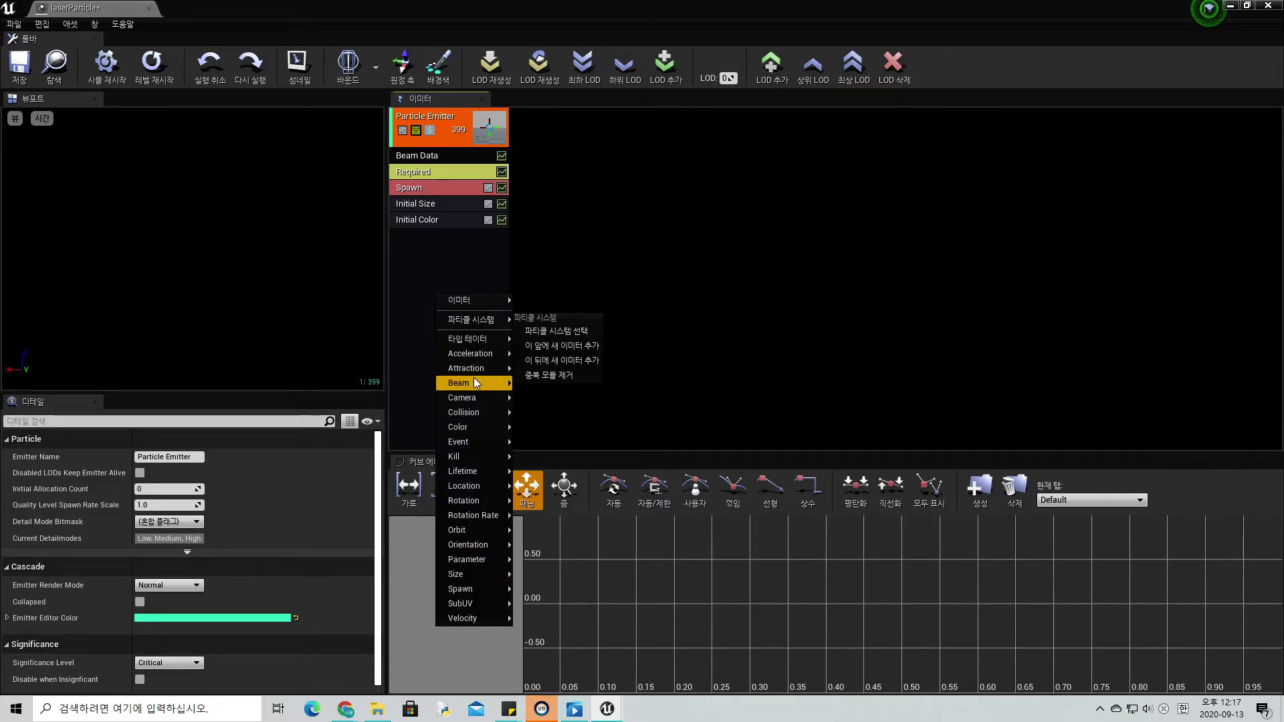
mouse_move(475, 378)
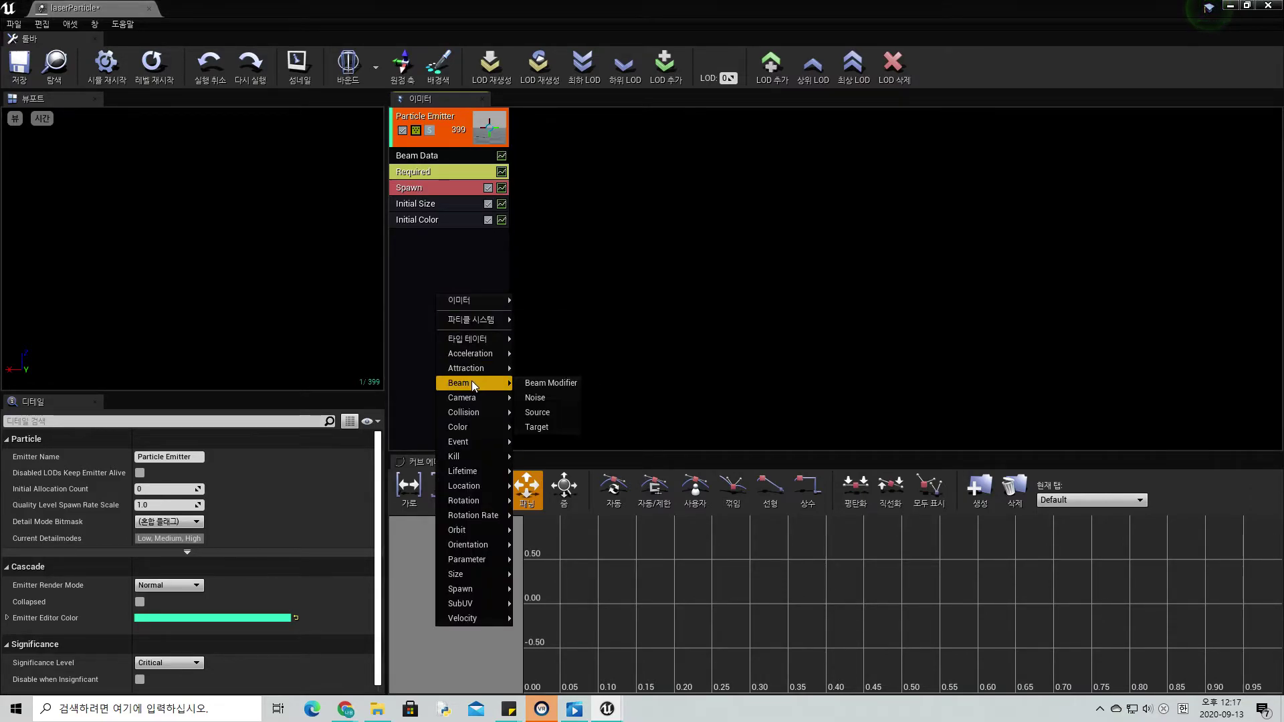
click(539, 412)
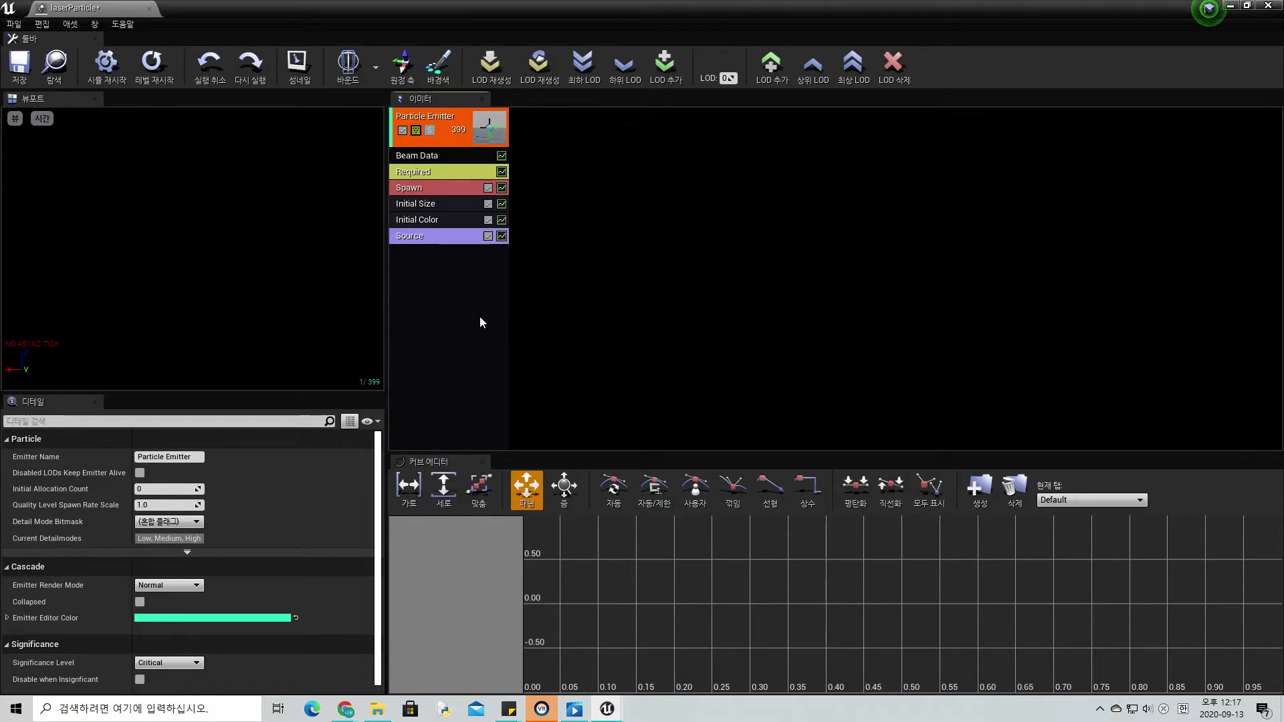
right_click(412, 271)
mouse_move(449, 298)
mouse_move(450, 363)
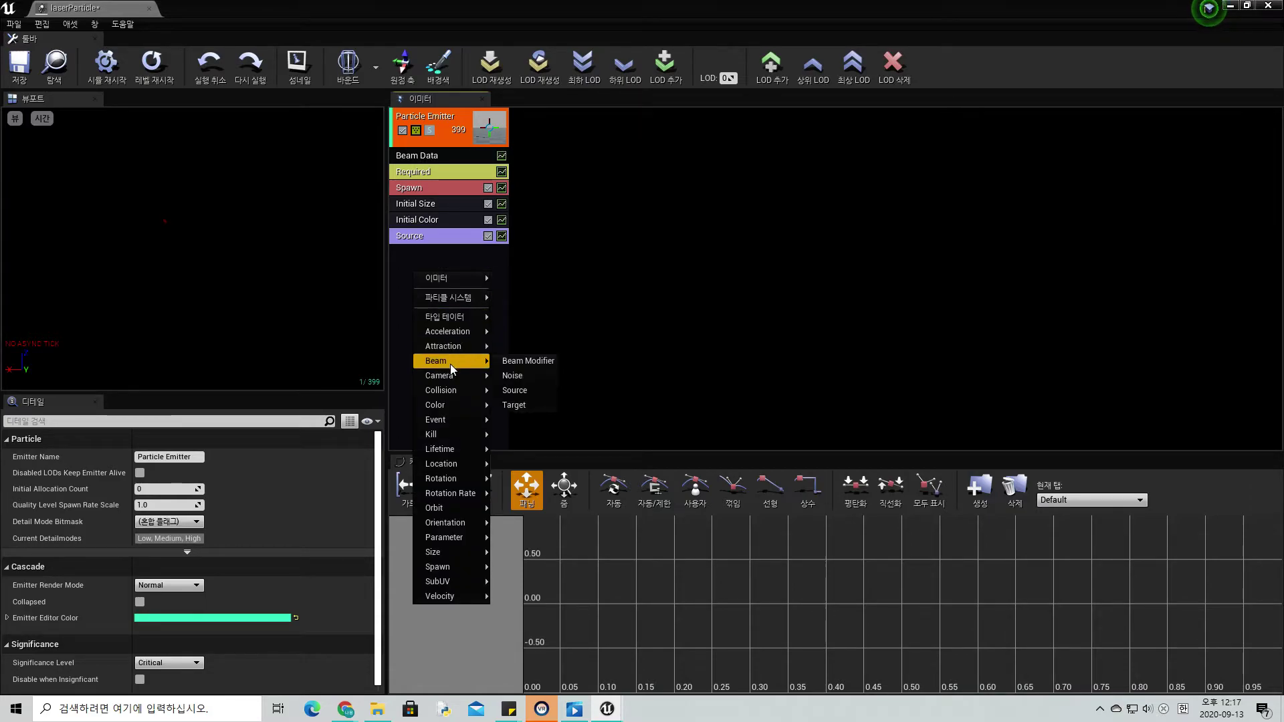
click(519, 404)
click(439, 237)
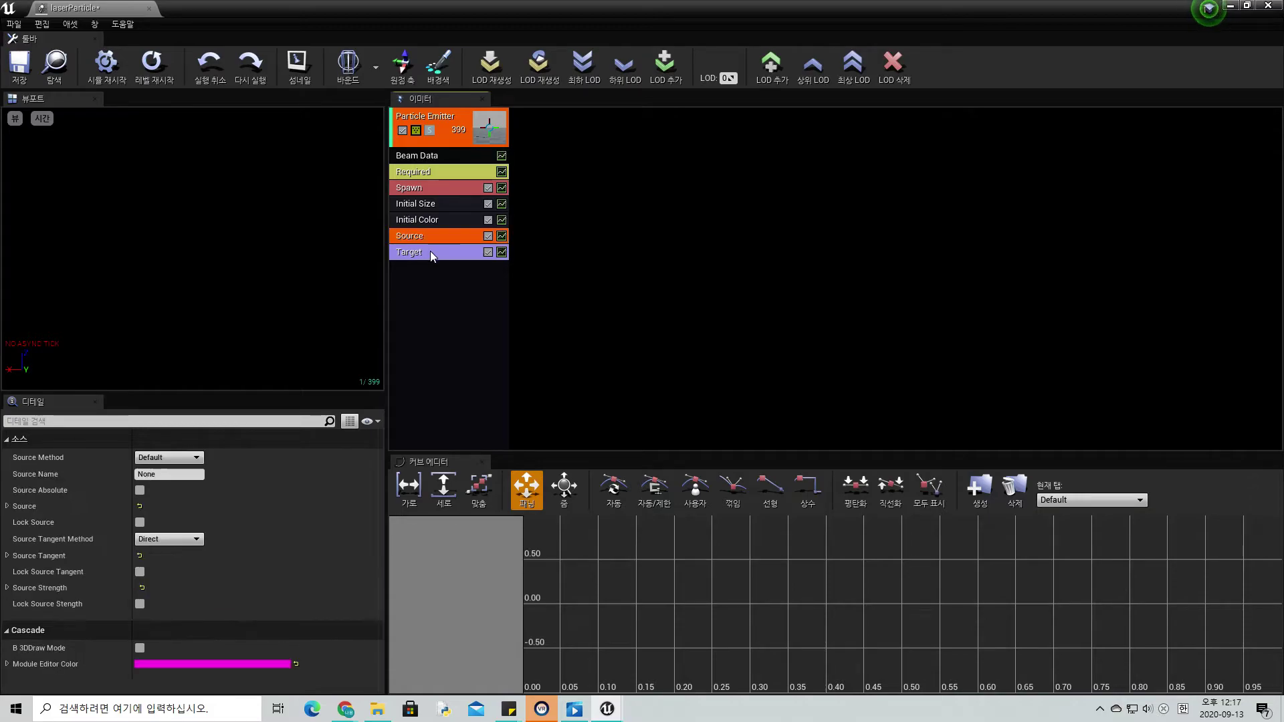
click(431, 251)
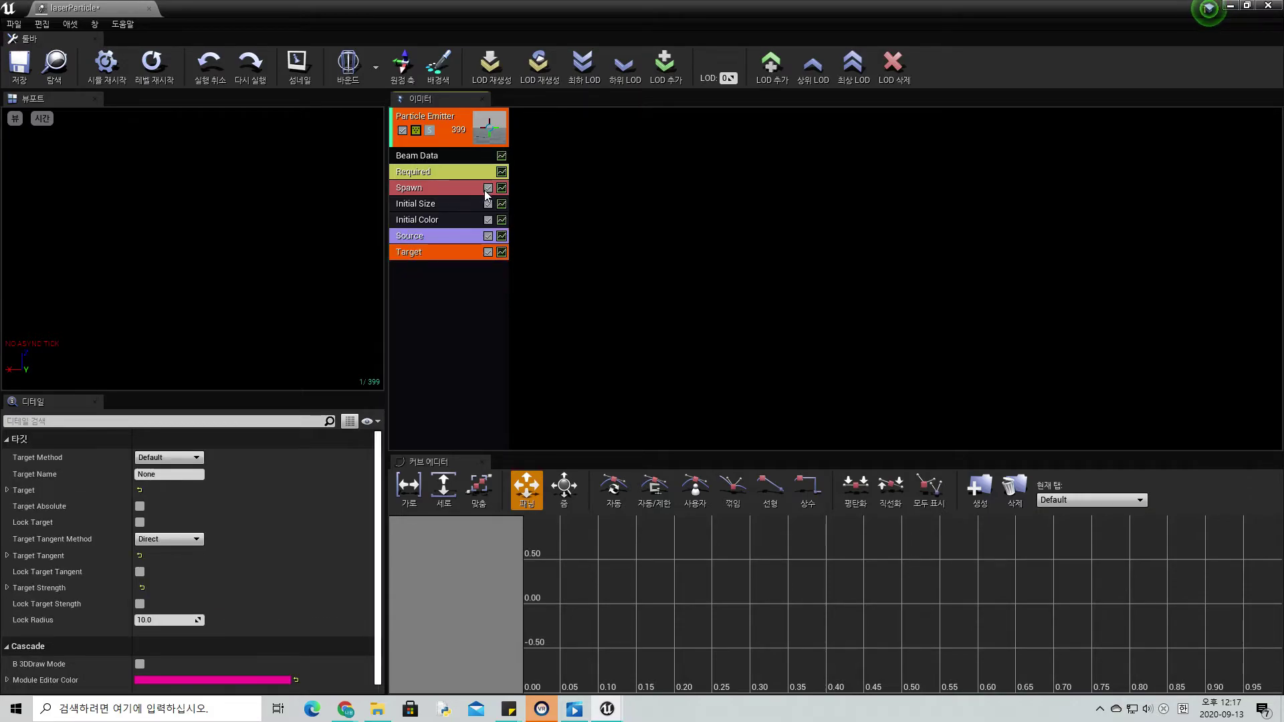
click(443, 247)
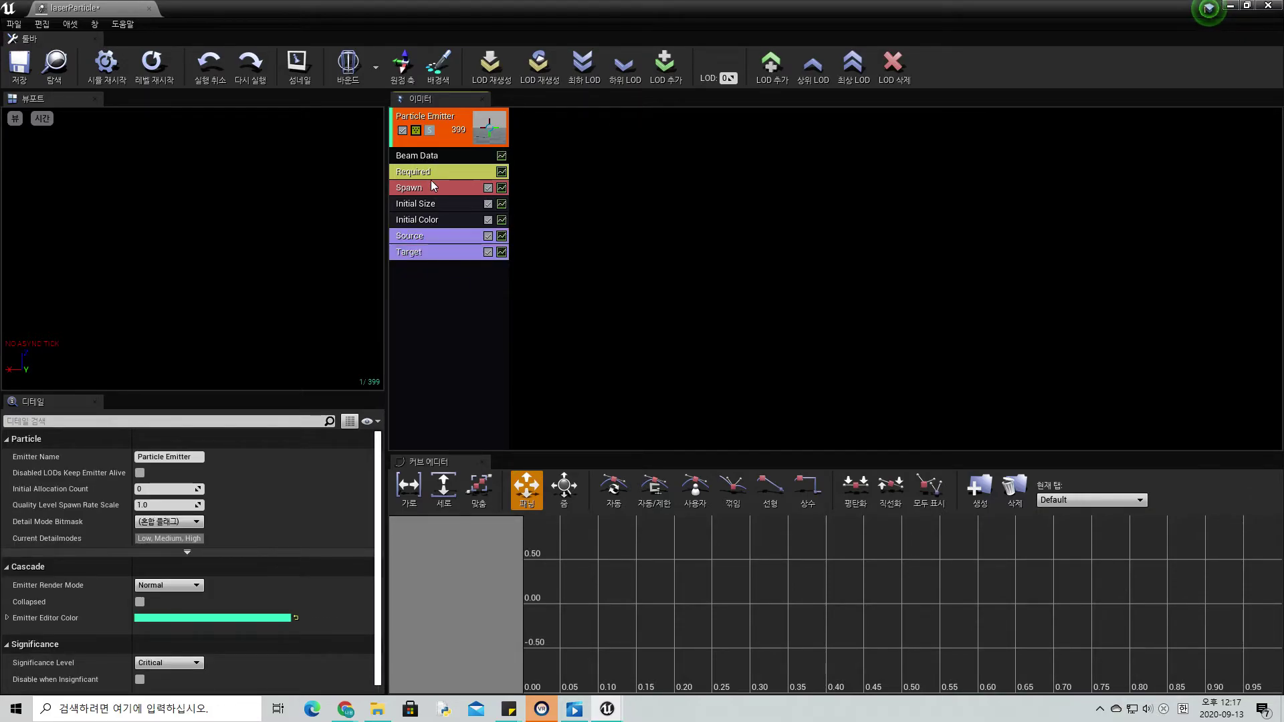
Set the emitter's Required material to laserMat.
click(447, 173)
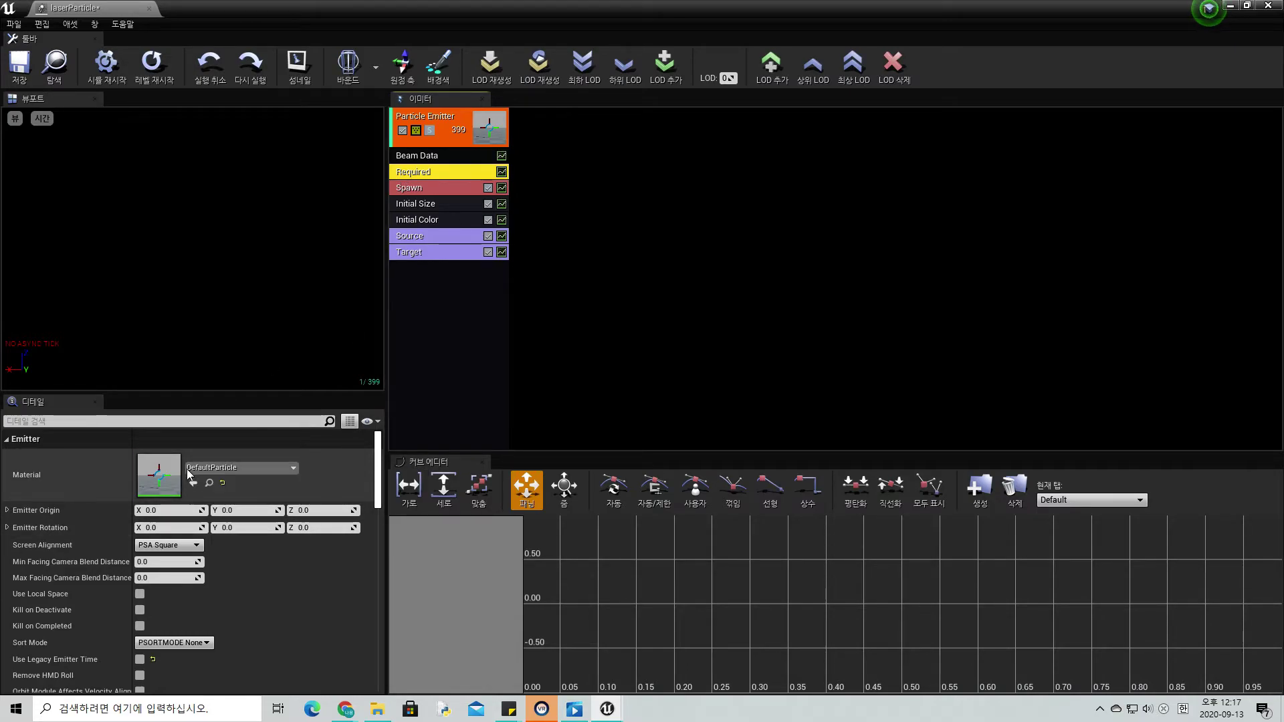
click(243, 471)
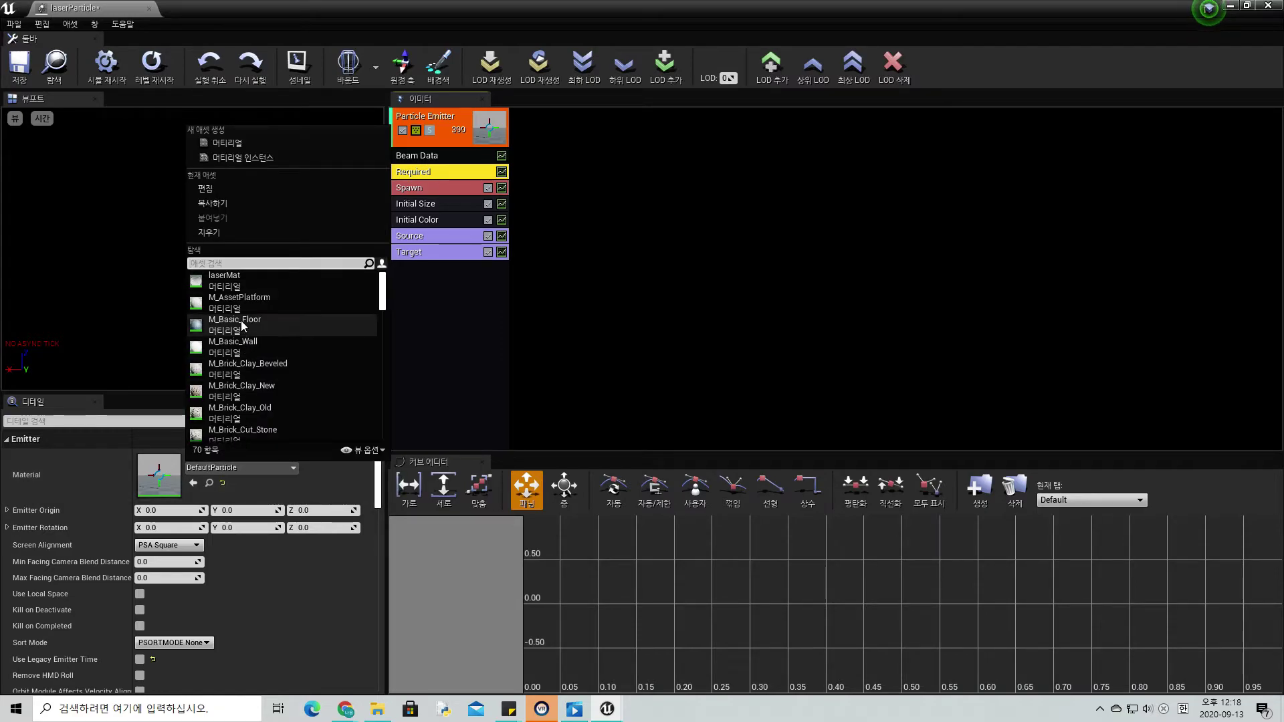
click(246, 280)
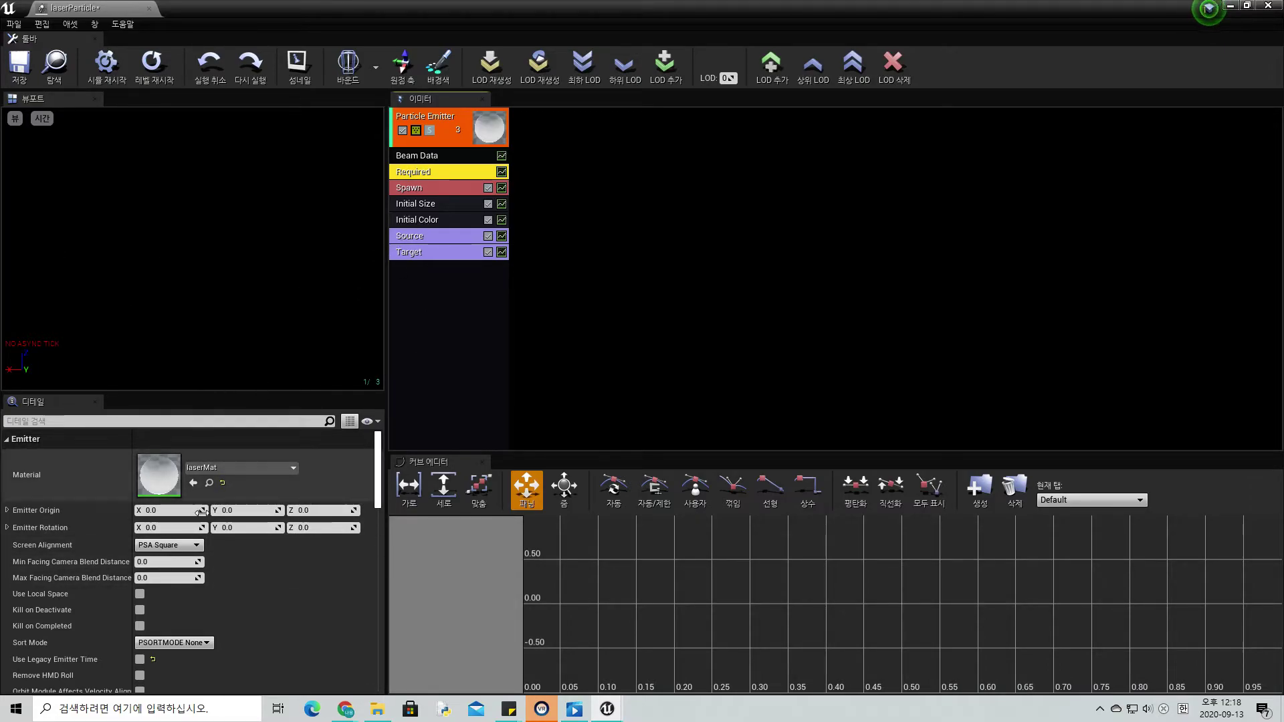
Show the Beam Data settings and start editing the beam Speed field.
scroll(241, 609, down, 3)
scroll(281, 603, down, 5)
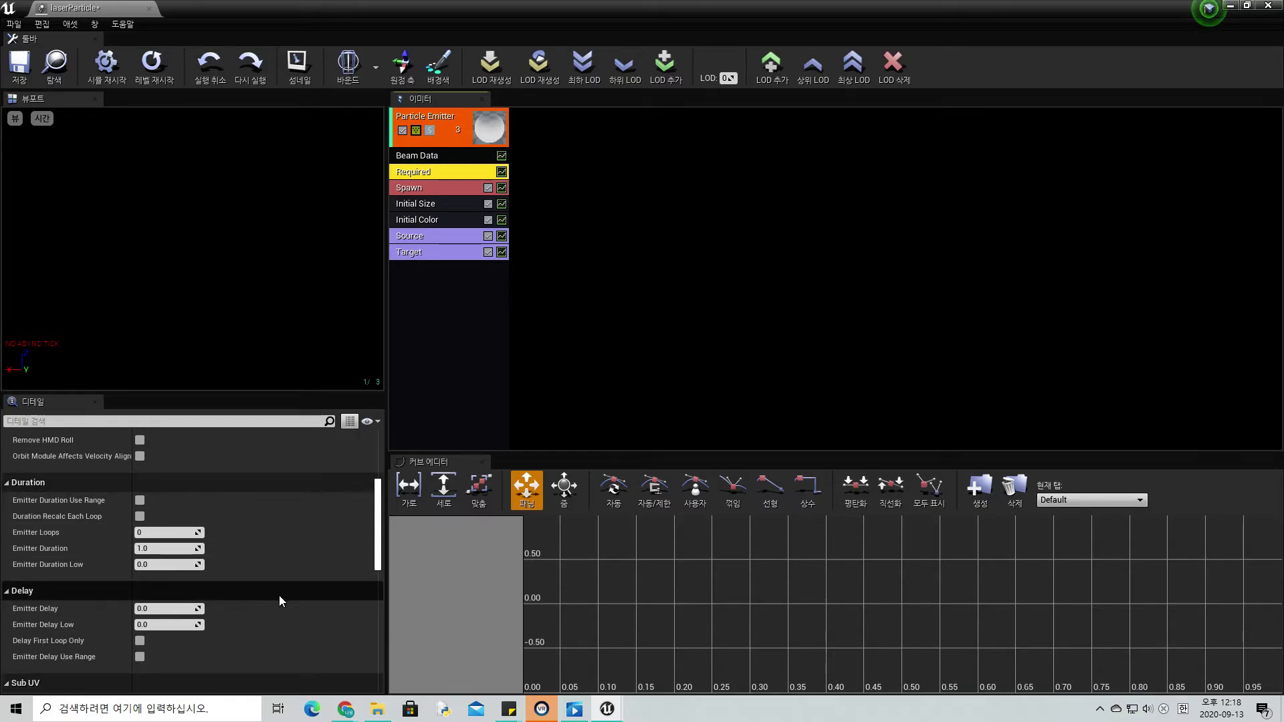
scroll(279, 602, up, 7)
click(423, 158)
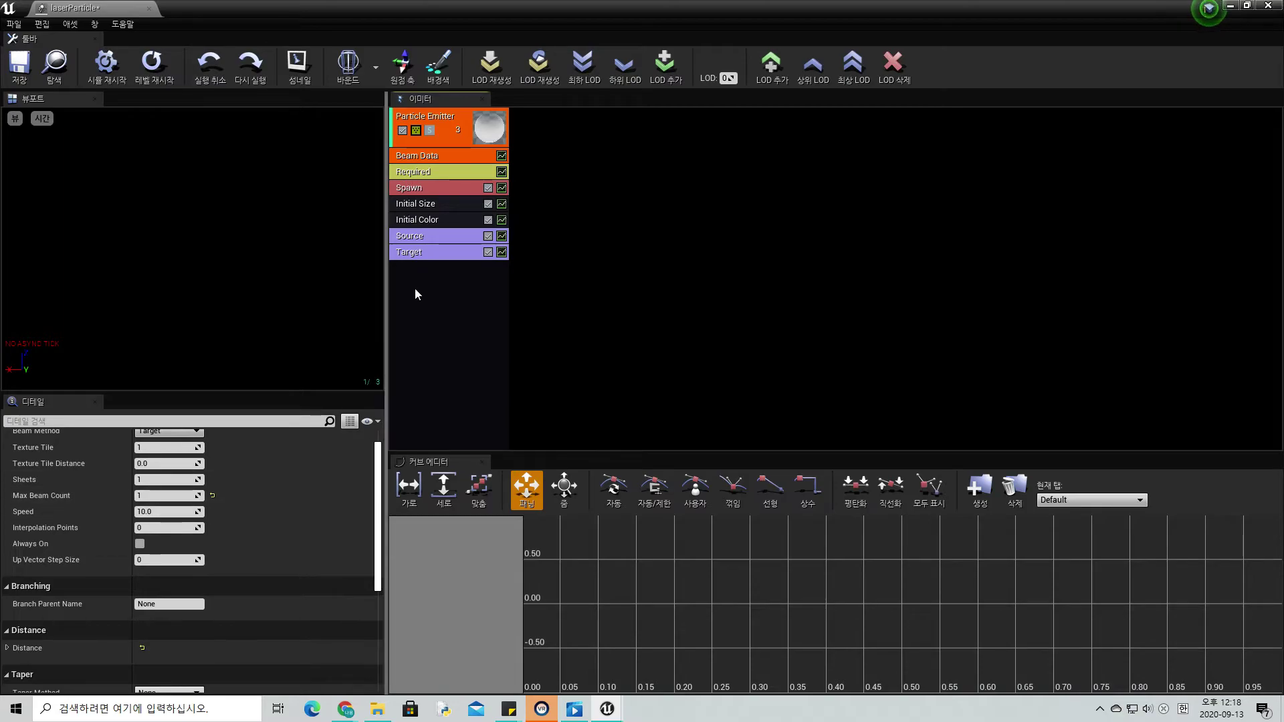
scroll(257, 488, up, 1)
click(160, 538)
text(0)
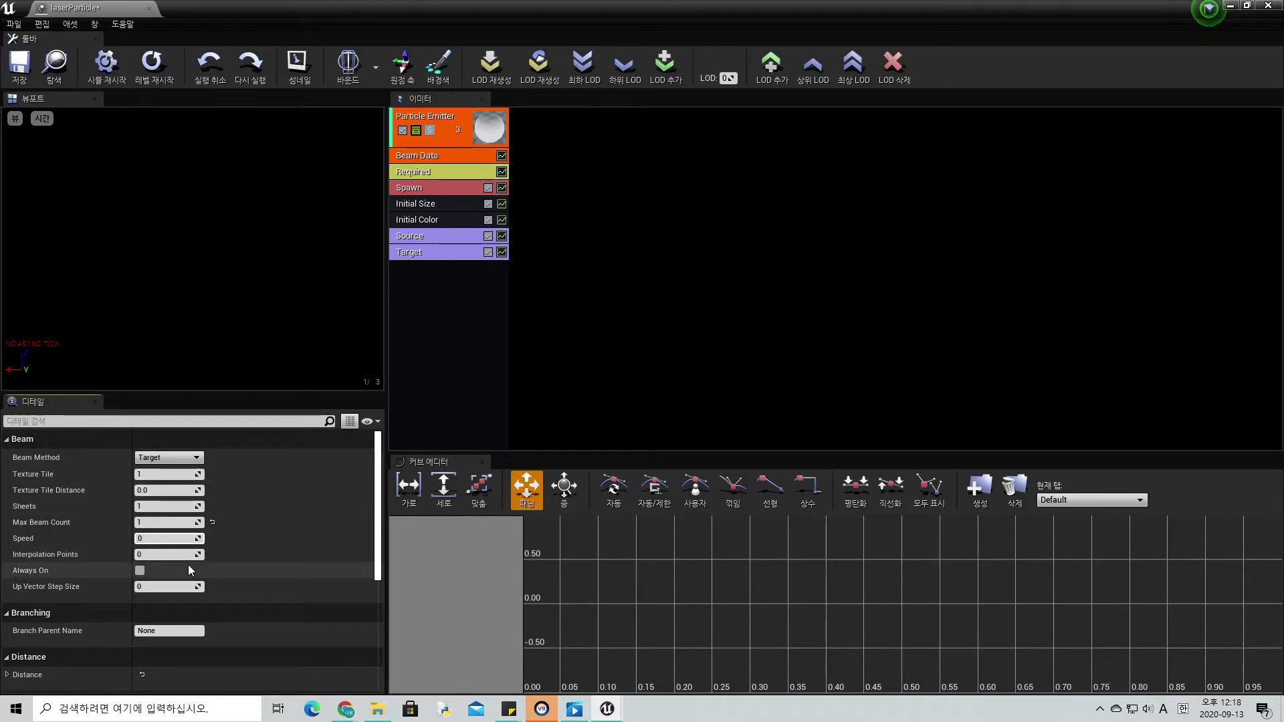
Look through the emitter's Spawn, Initial Size and Initial Color modules, then select Source.
click(443, 311)
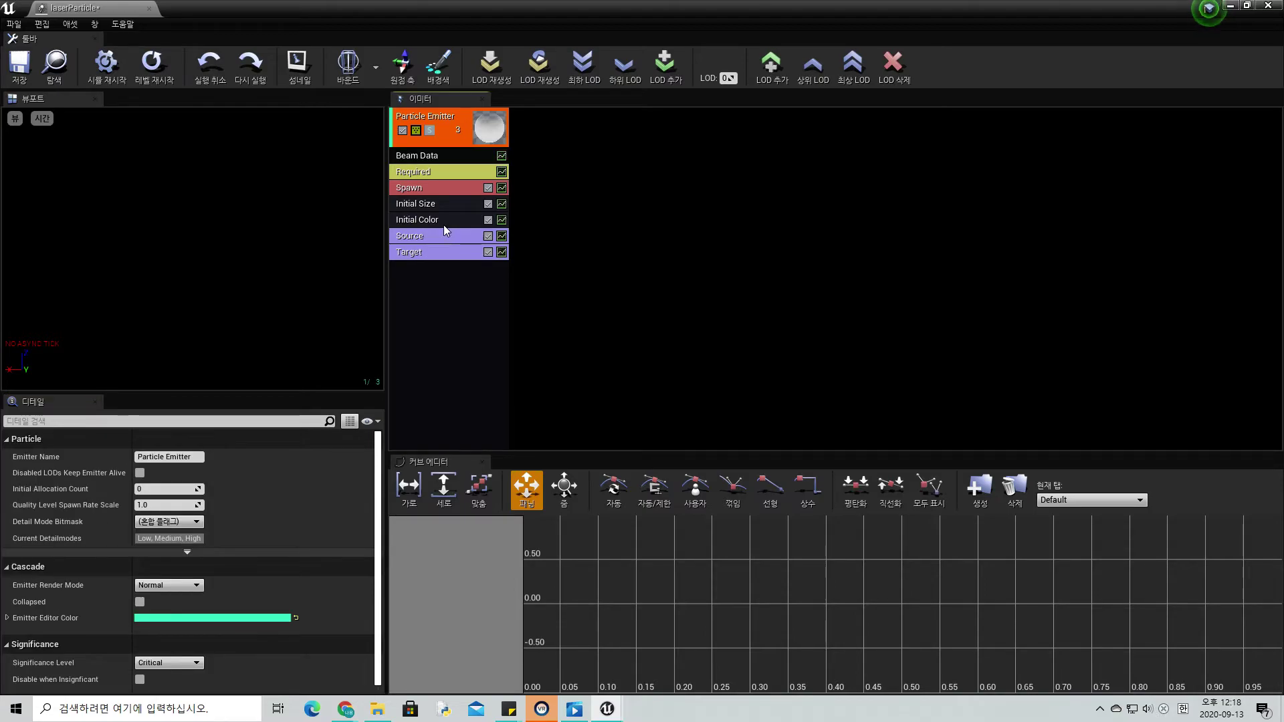
click(427, 193)
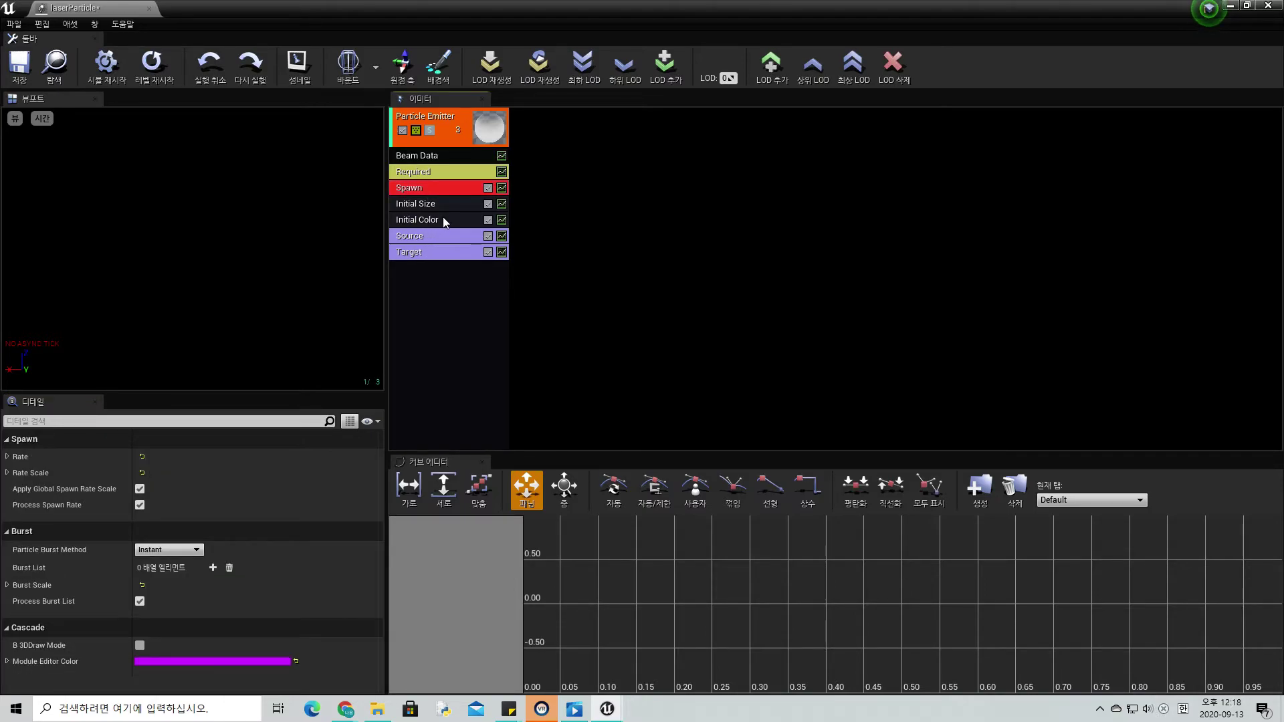
click(447, 209)
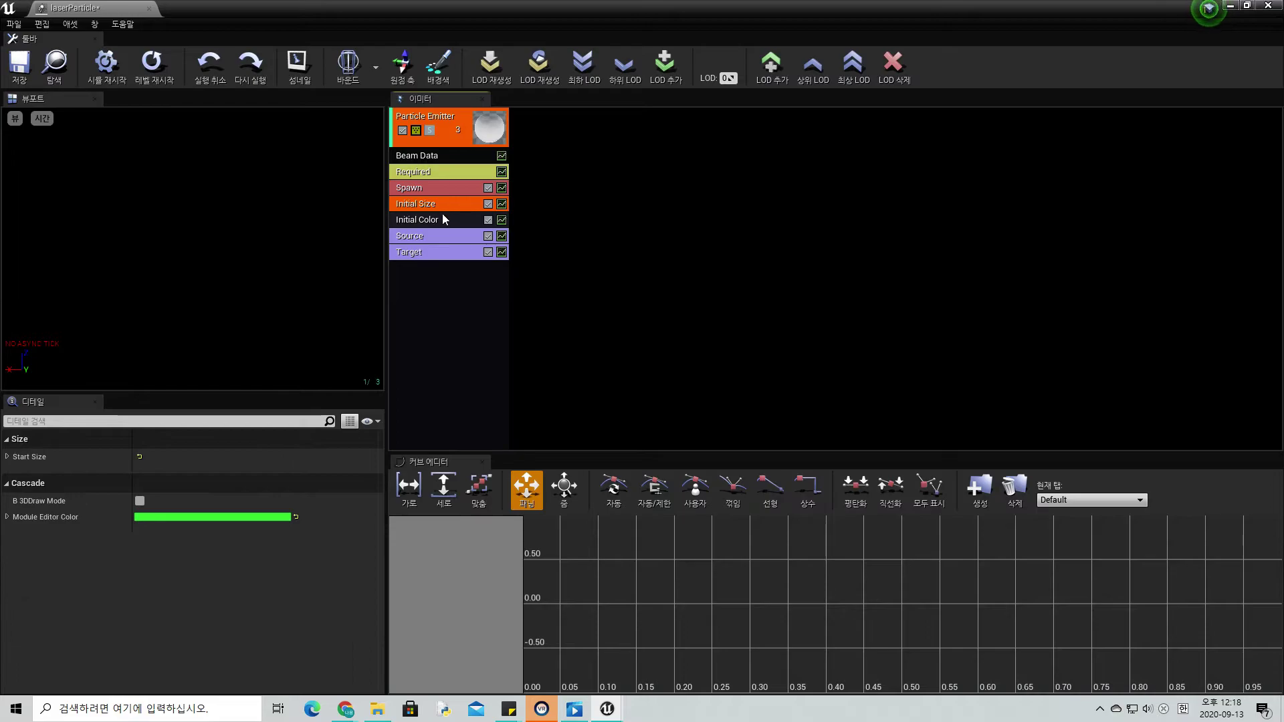
click(442, 215)
click(443, 206)
click(433, 237)
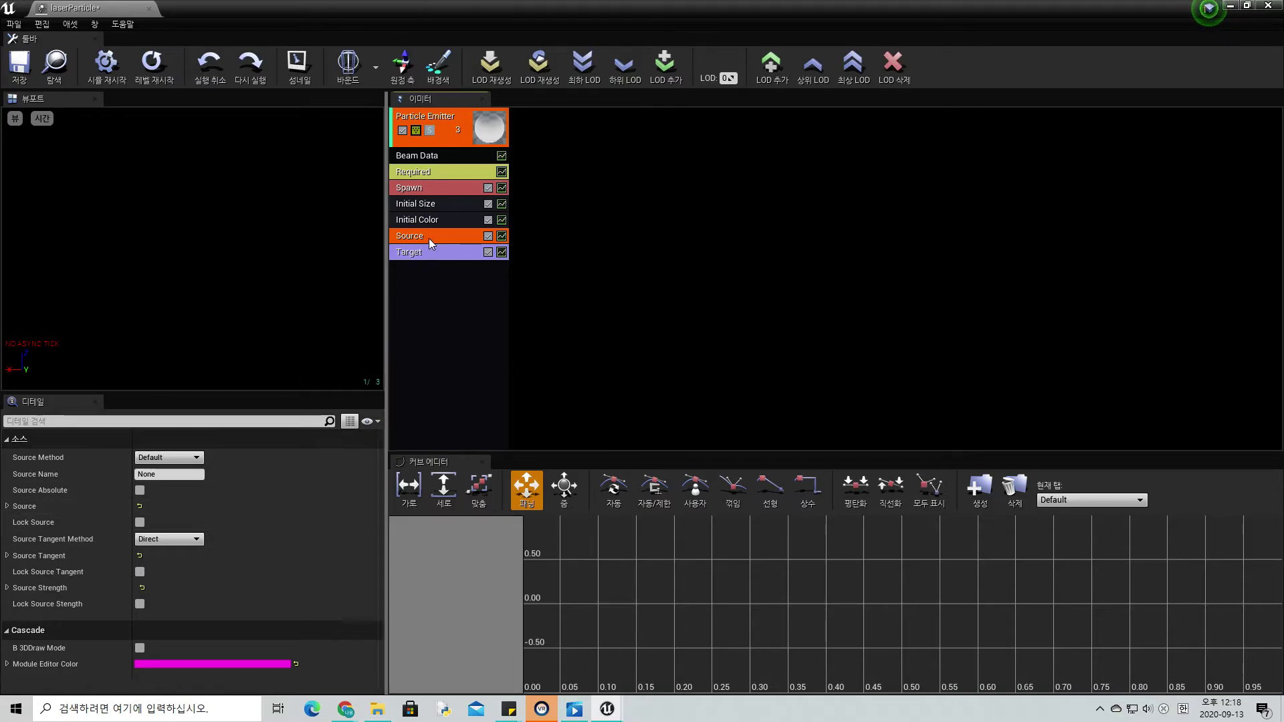
Set Source Method to User Set and enter 0 for the source constant X and Y.
click(168, 462)
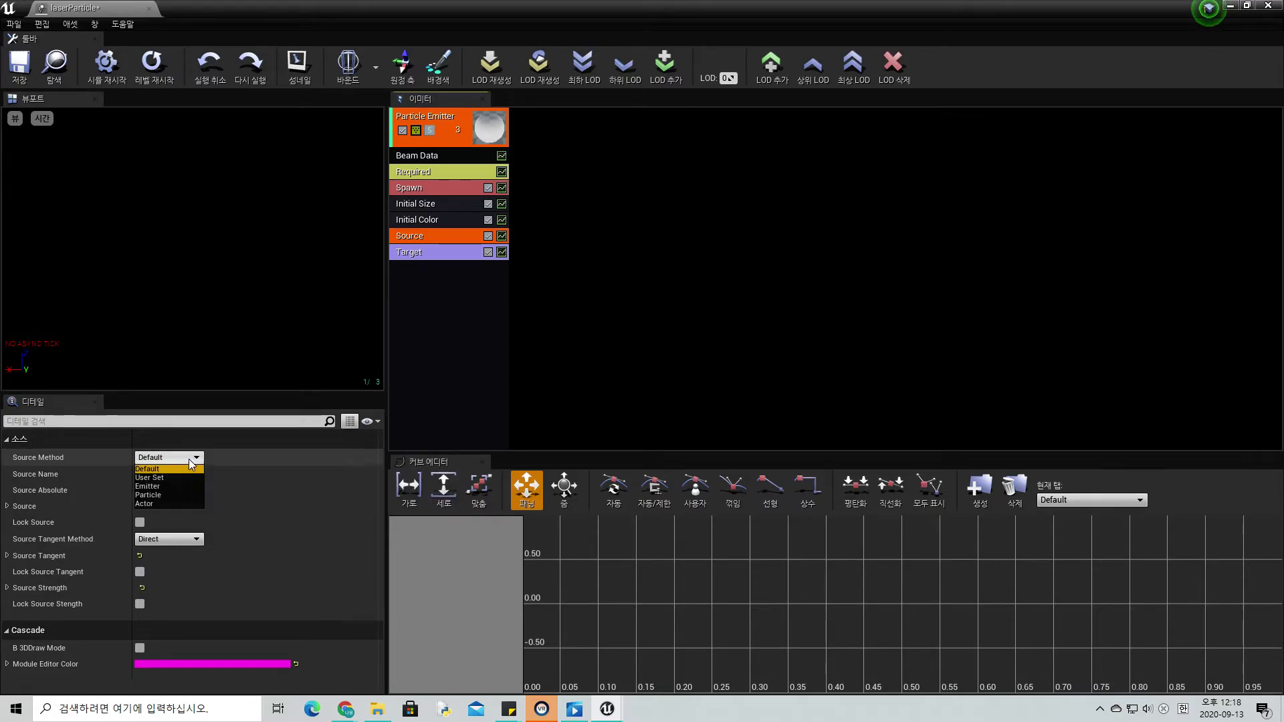
click(170, 479)
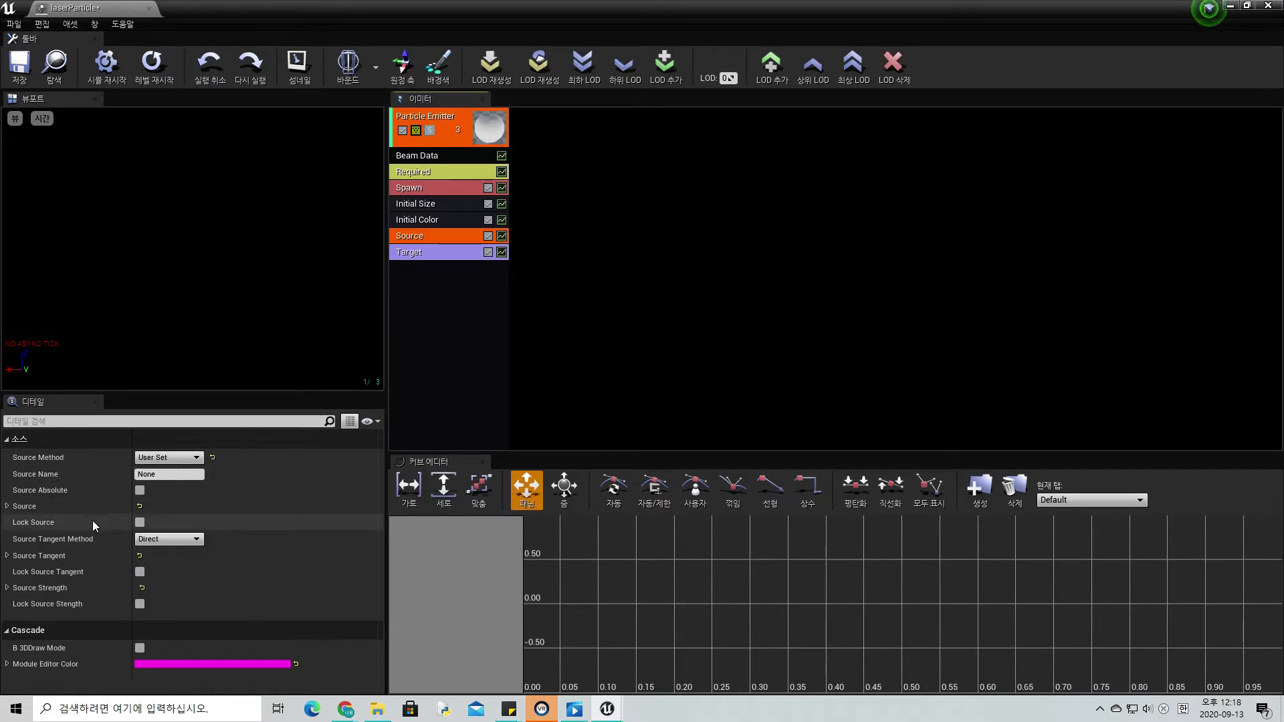
click(7, 506)
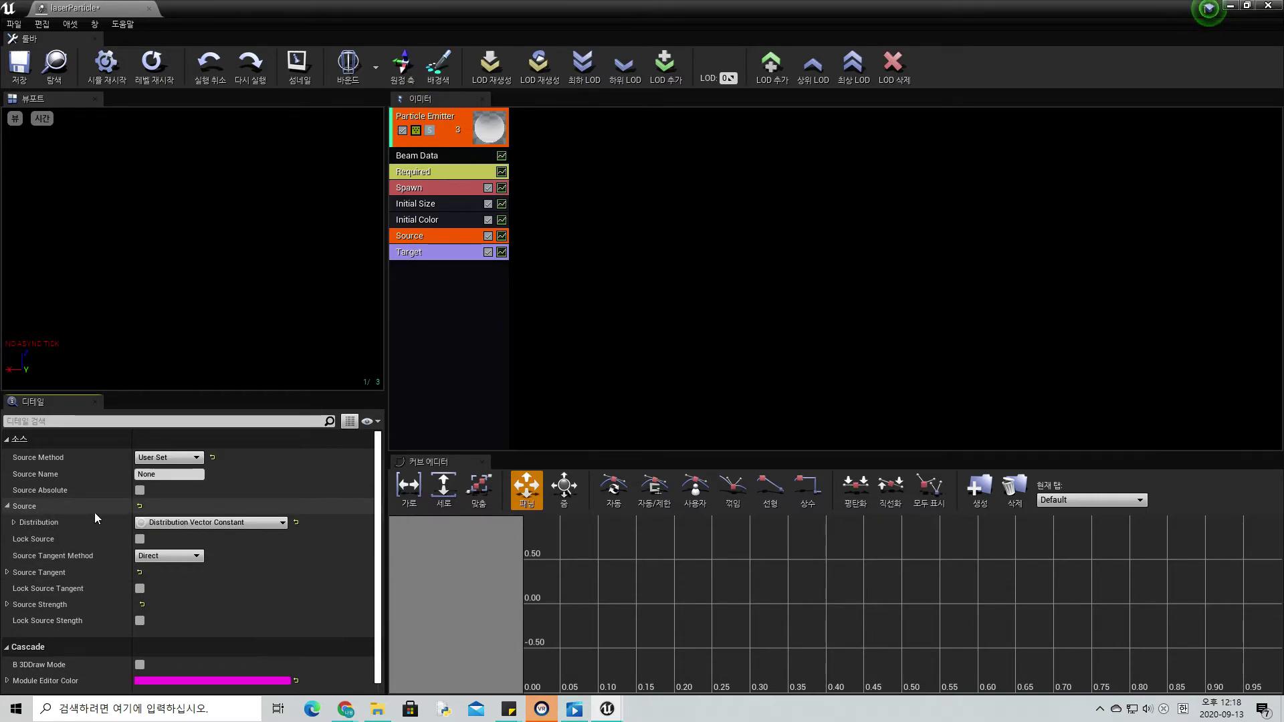
click(14, 523)
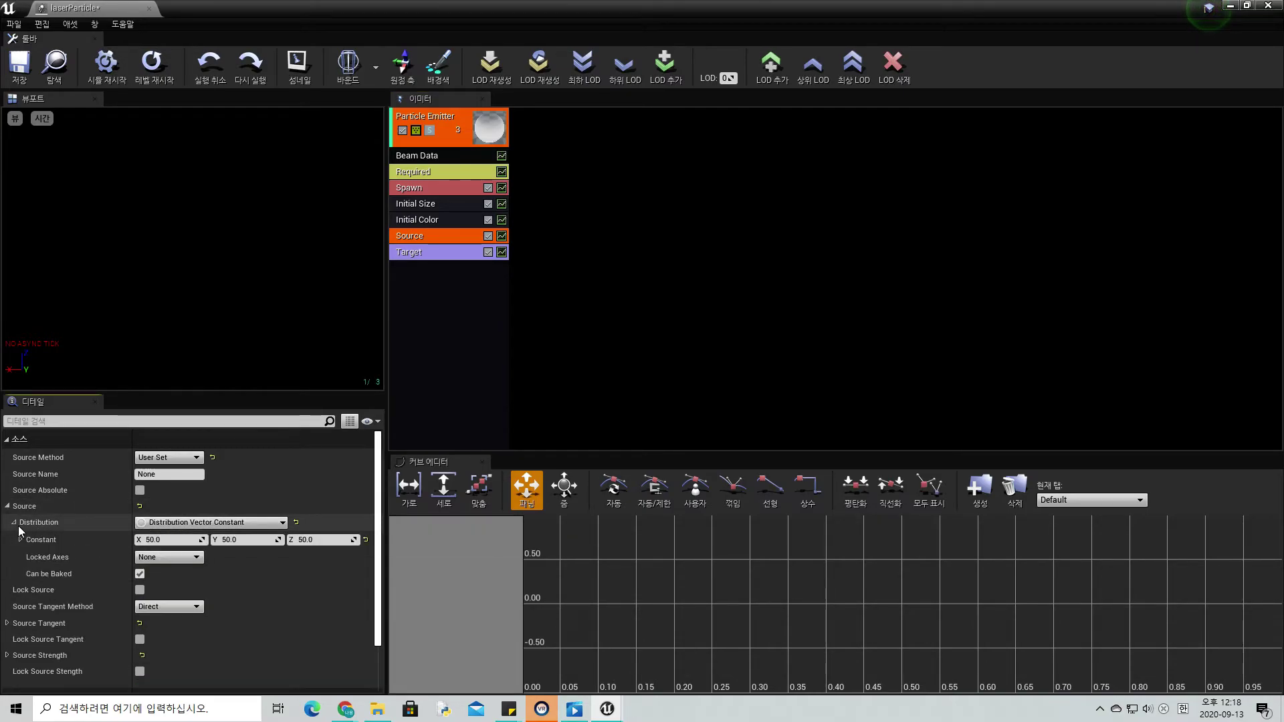
click(168, 540)
text(0)
click(242, 541)
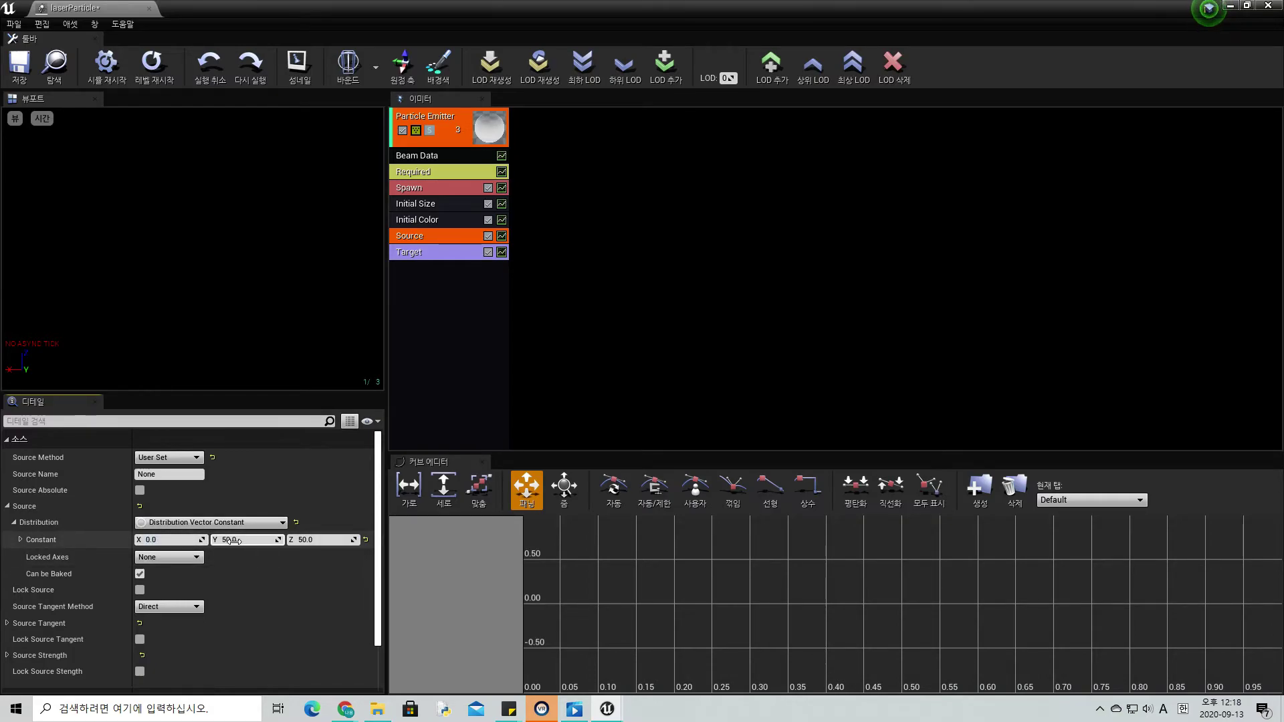
text(0)
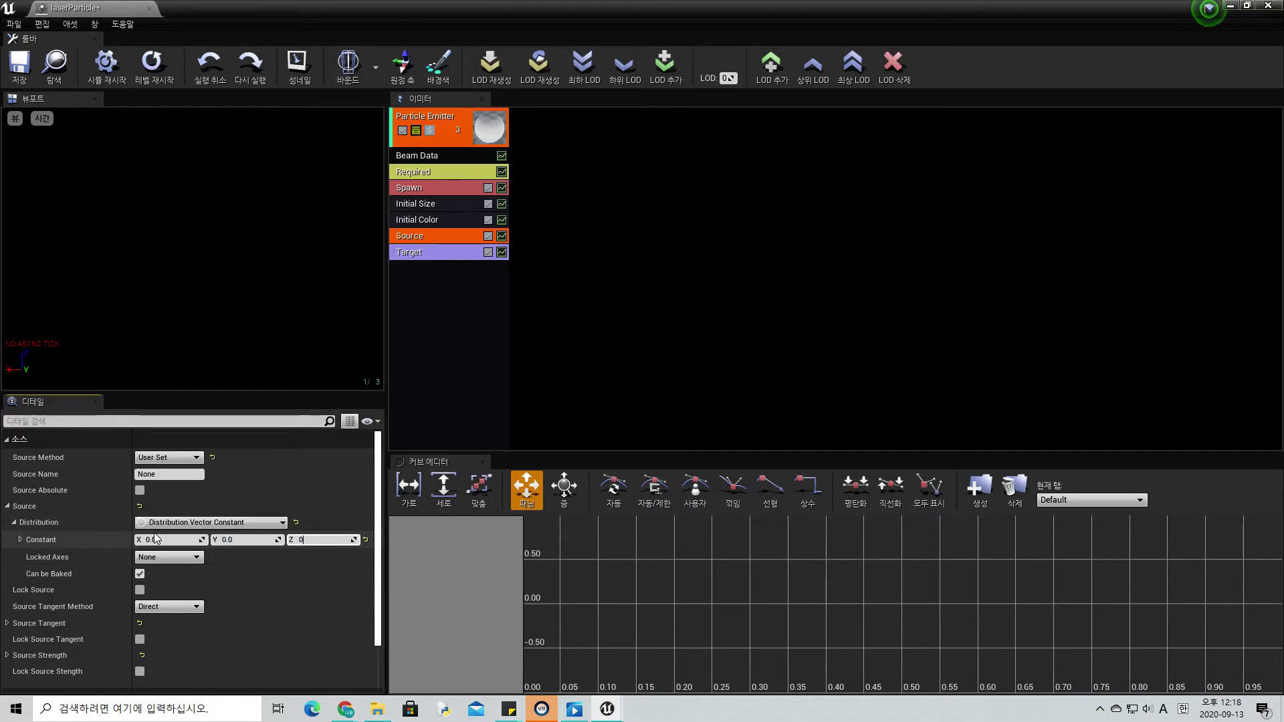
key(Tab)
Enter 0 for source Z, then set the Target module's method to User Set.
text(0)
click(420, 252)
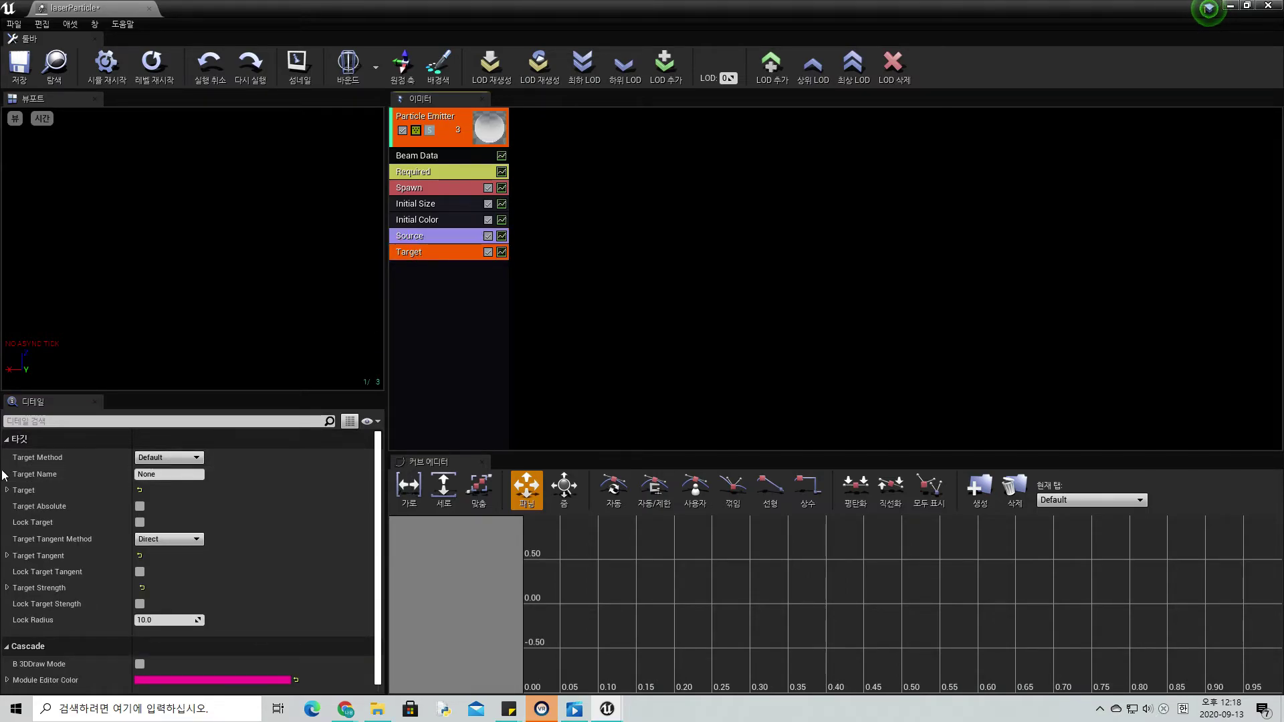
click(191, 457)
click(168, 479)
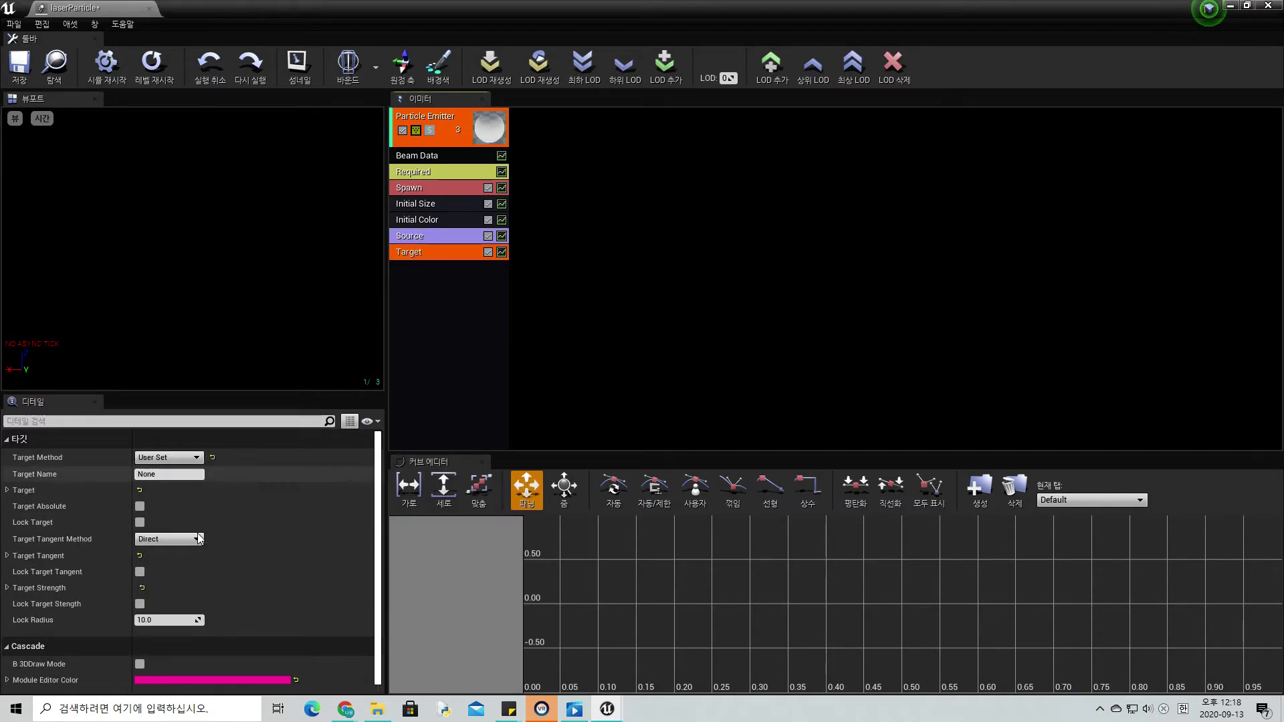
click(7, 491)
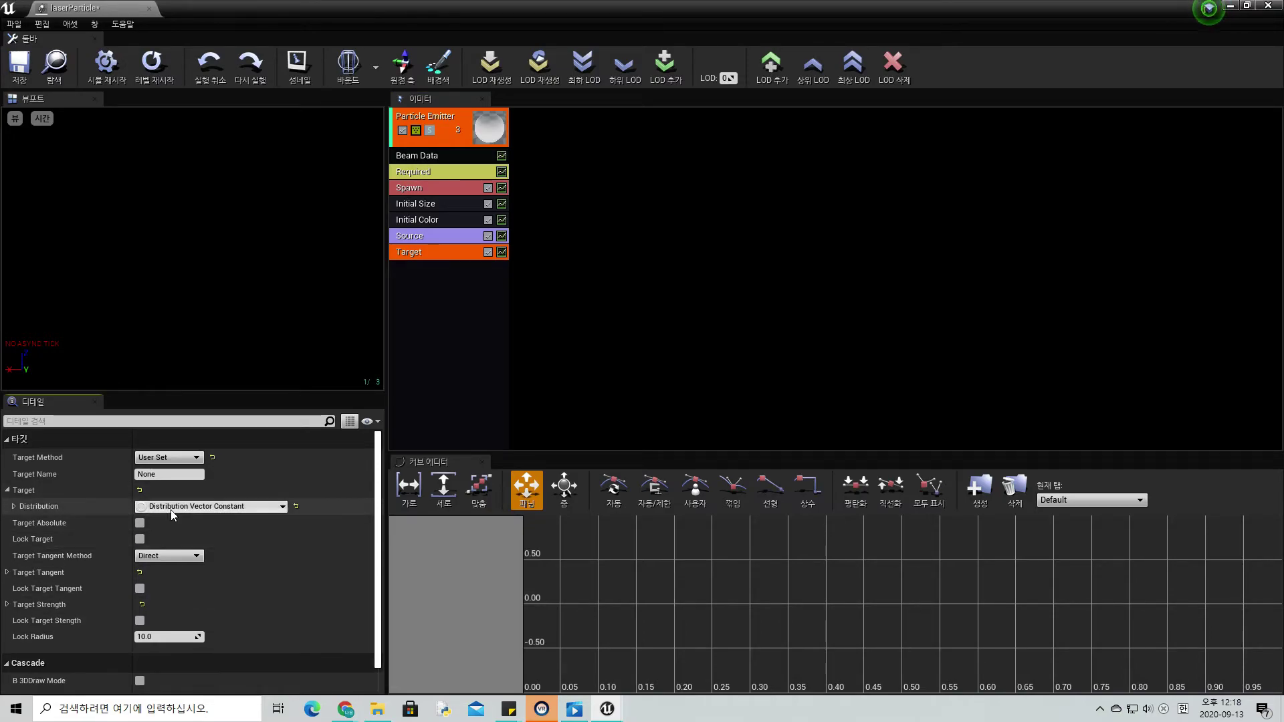
click(24, 509)
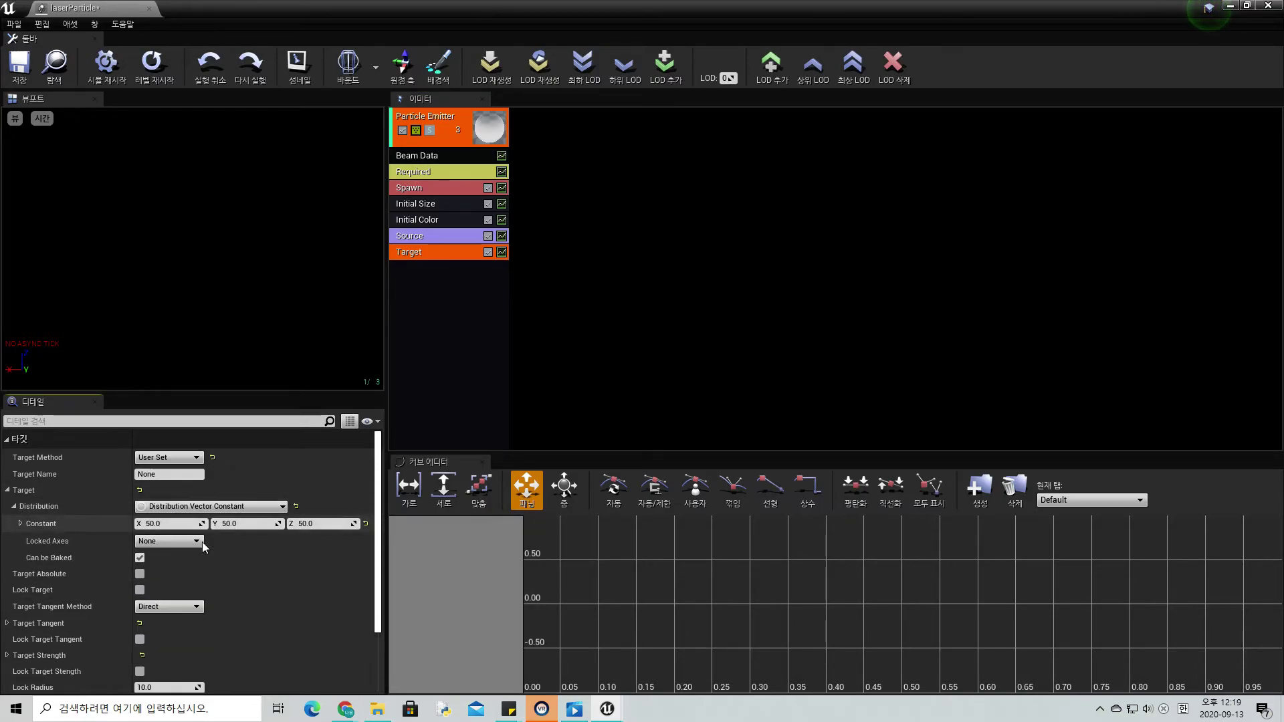
Set the target constant to 0, 0, 0, then change its X to 100.
click(172, 524)
text(0)
key(Tab)
text(0)
key(Tab)
text(0)
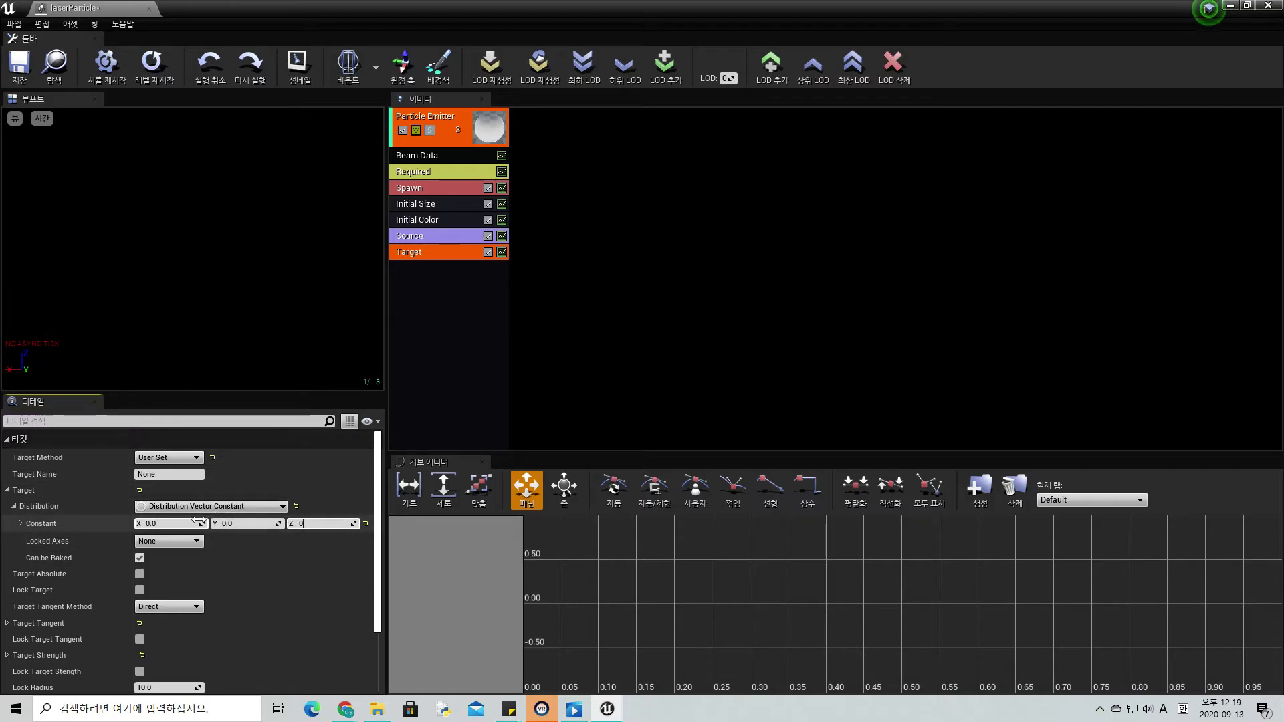
drag(200, 520, 177, 523)
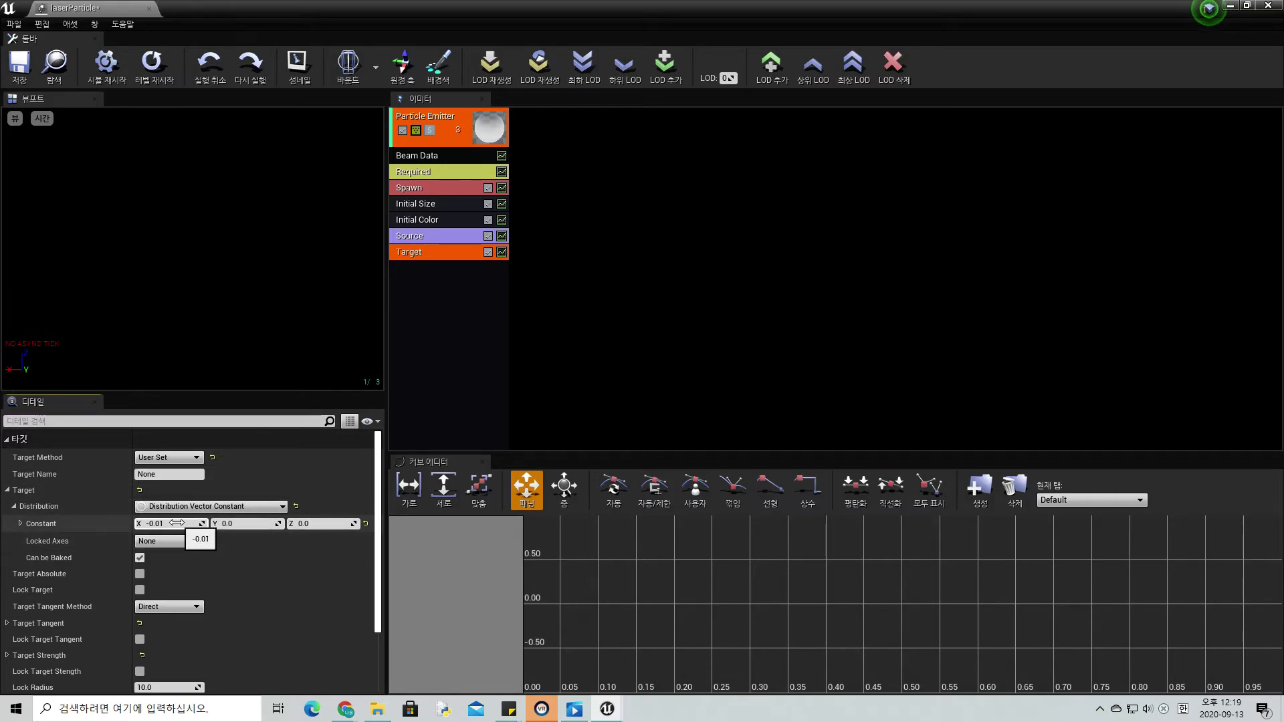
click(177, 523)
text(0)
key(Return)
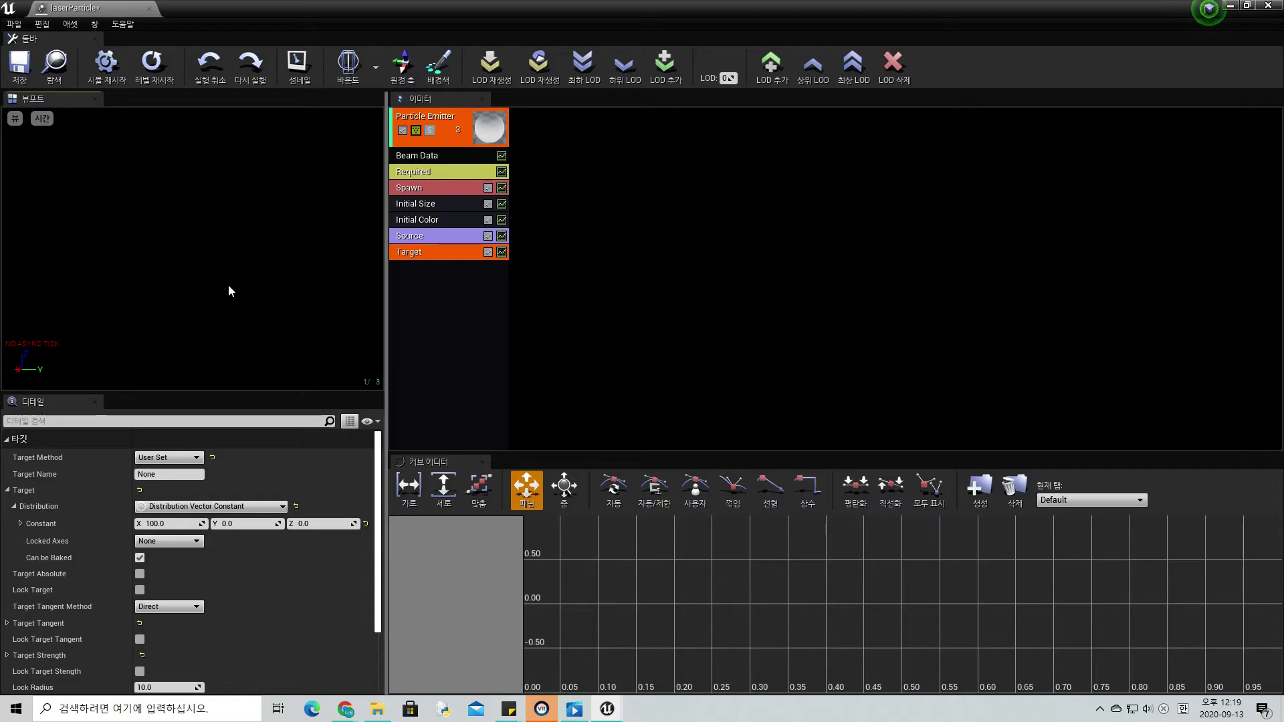
Lengthen the beam by changing the target X position to 300.
drag(379, 218, 348, 221)
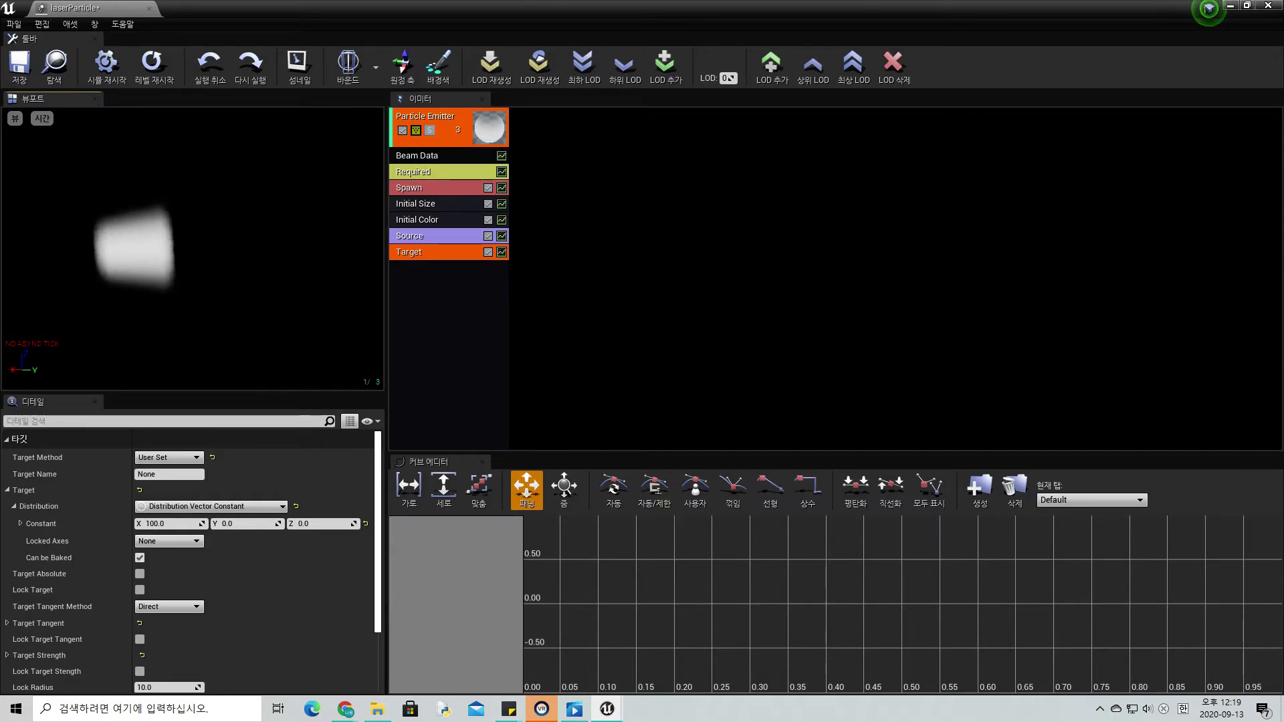
drag(198, 344, 177, 324)
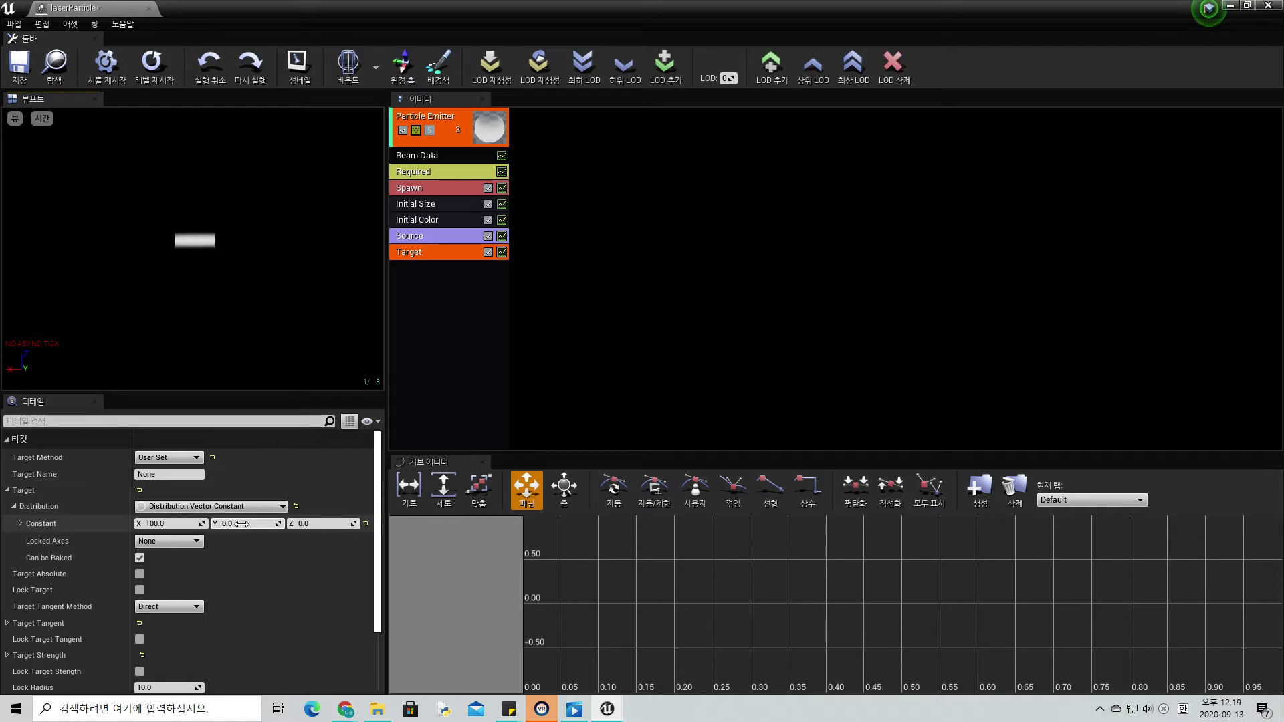
click(167, 521)
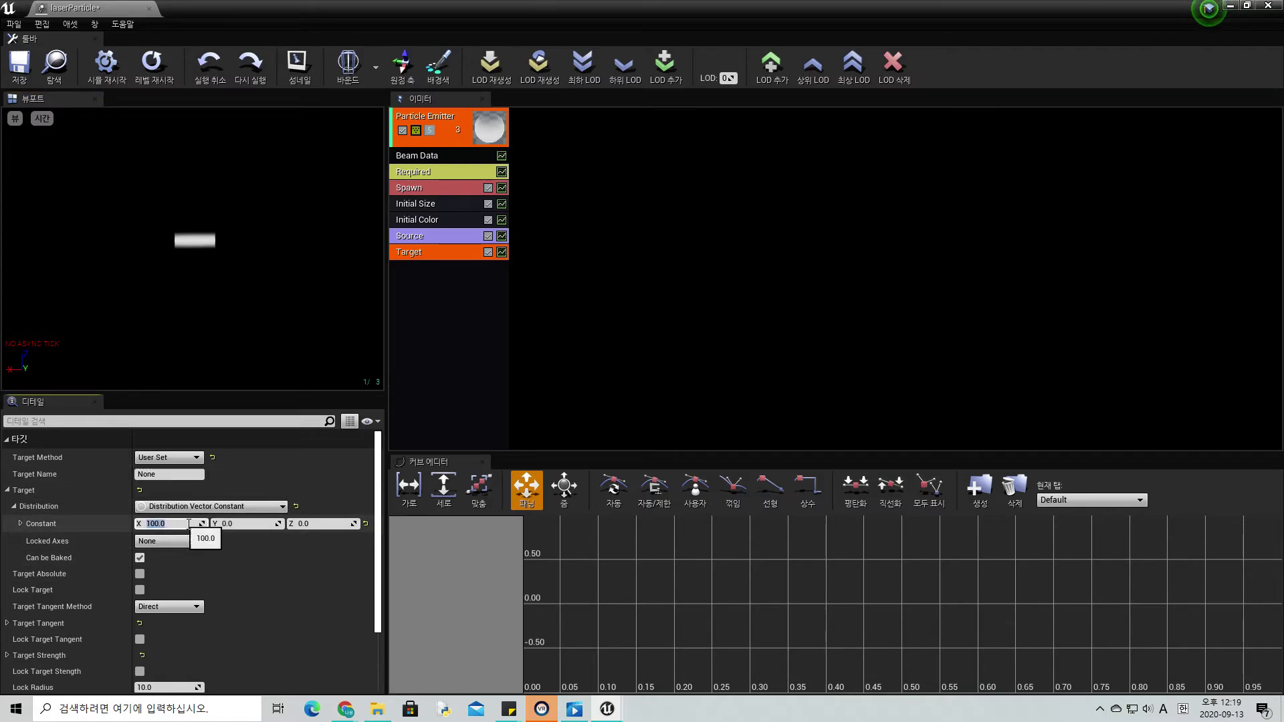
text(300)
key(Return)
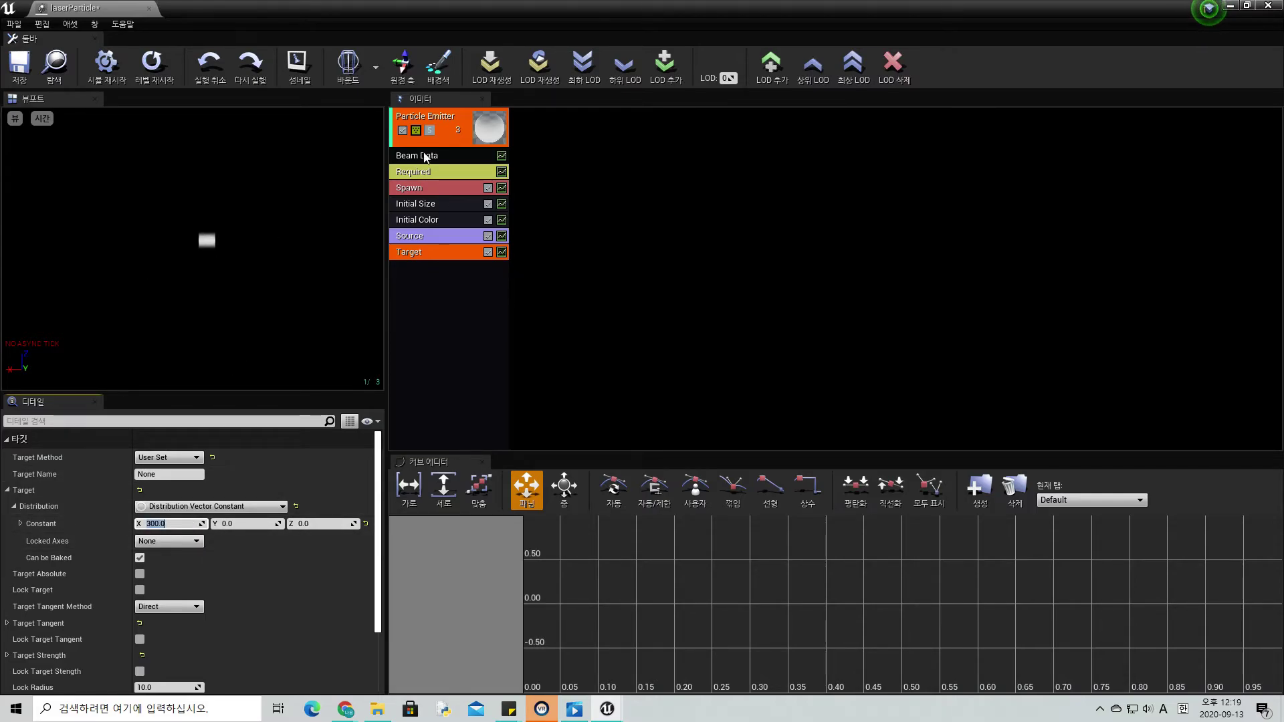
Set the Beam Data Speed to 0.
click(439, 175)
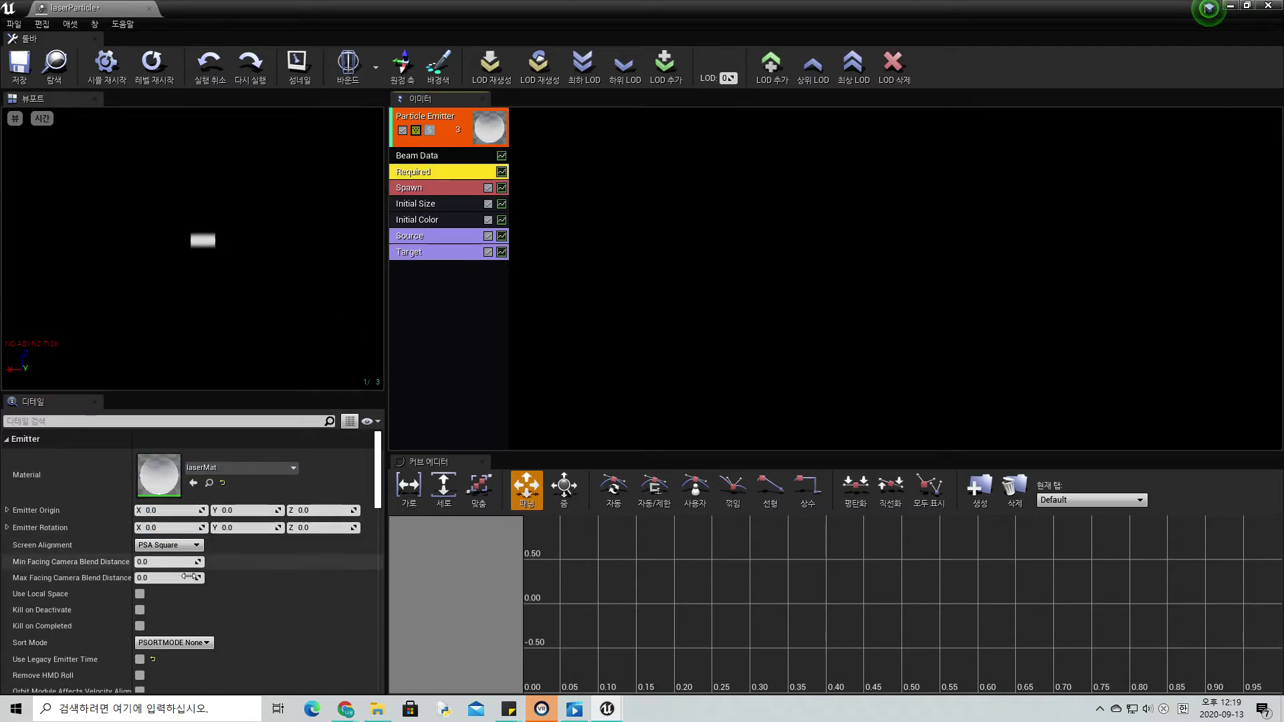
click(426, 157)
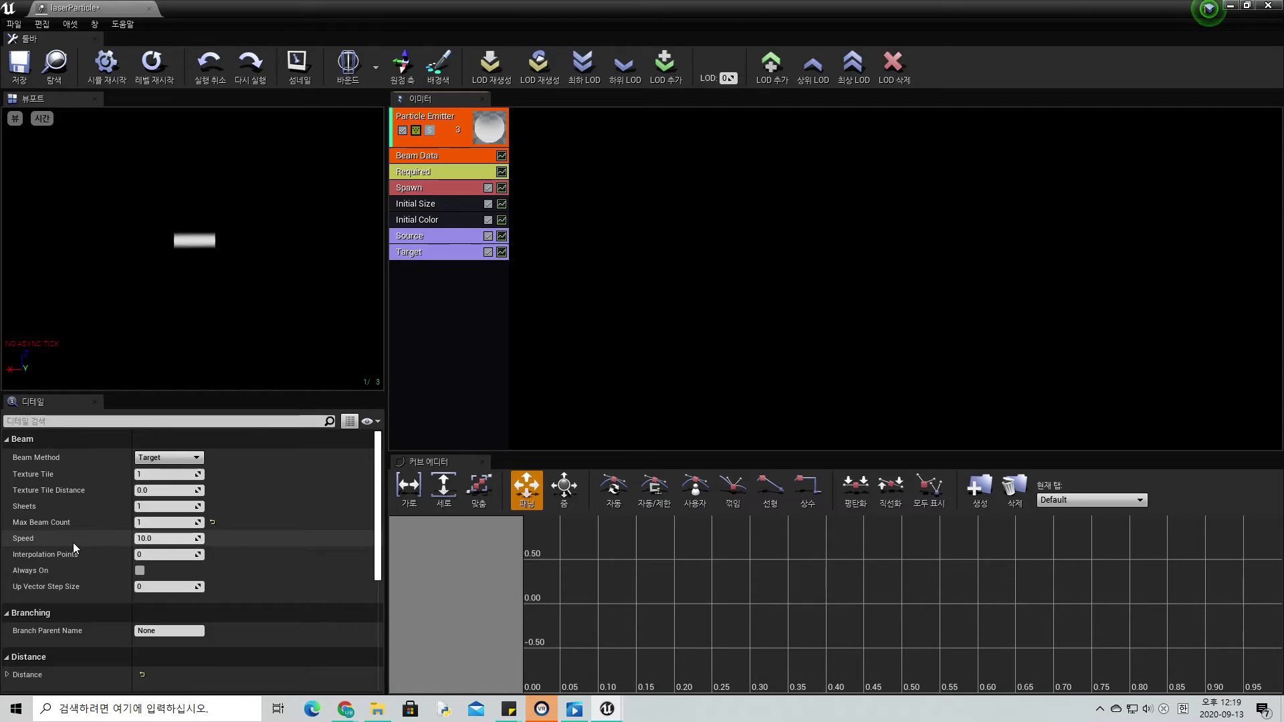
click(167, 539)
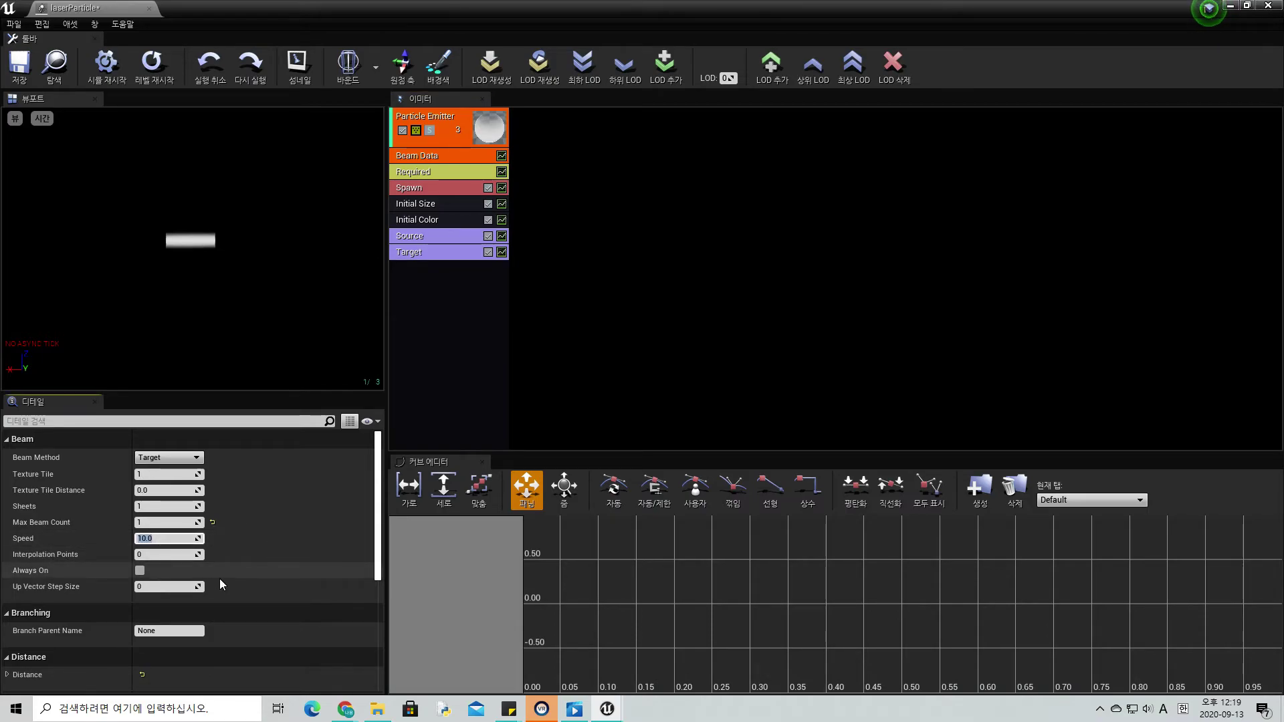
text(0)
key(Return)
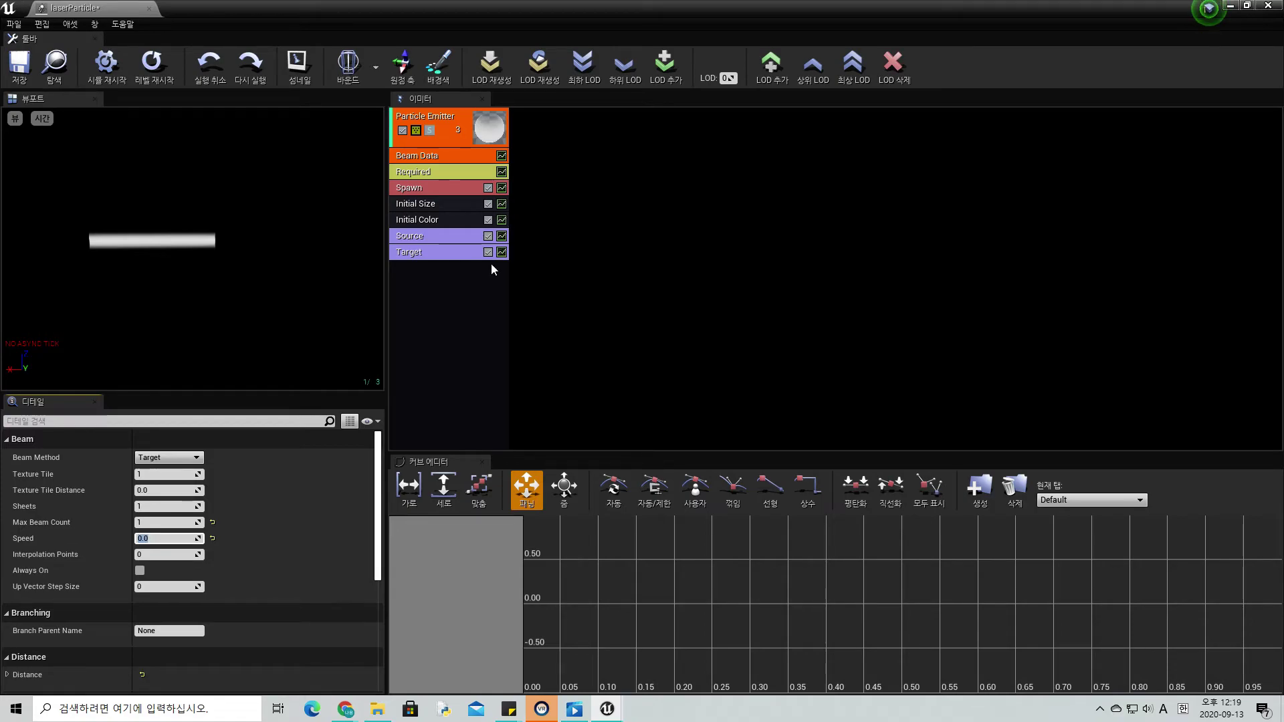
Orbit the preview to view the whole beam, then select the Initial Color module.
click(422, 253)
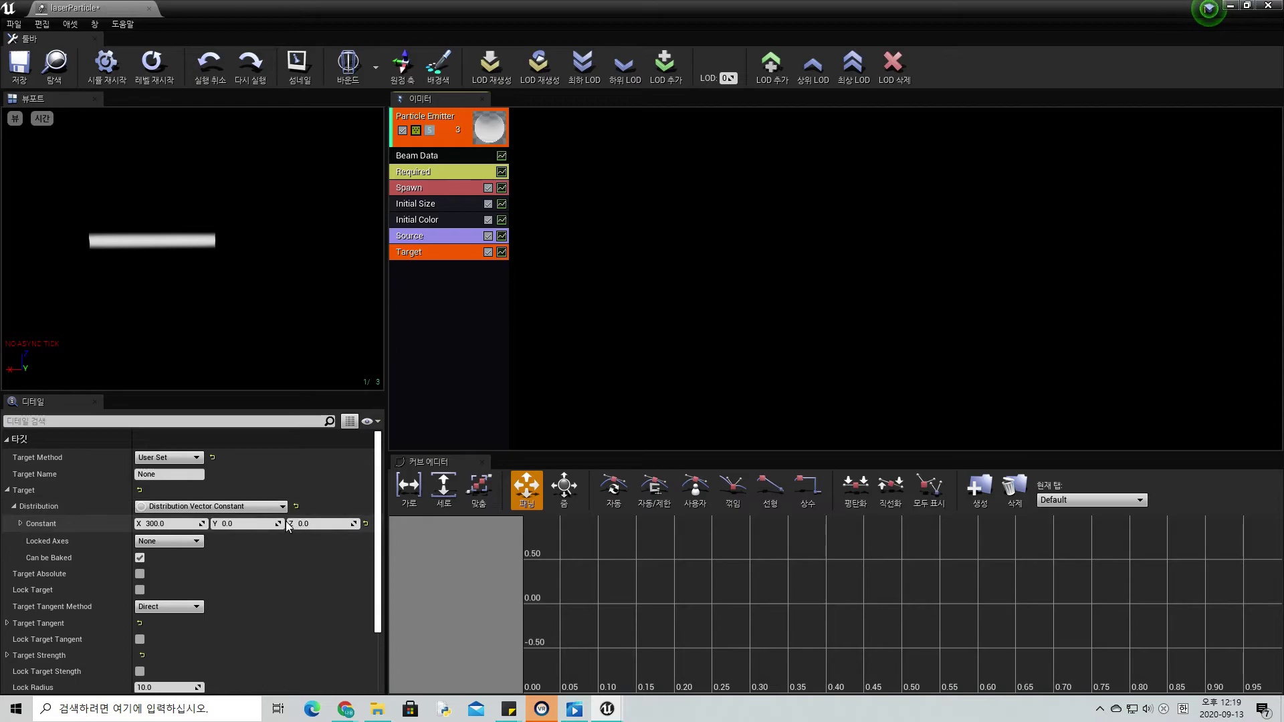
drag(367, 289, 204, 240)
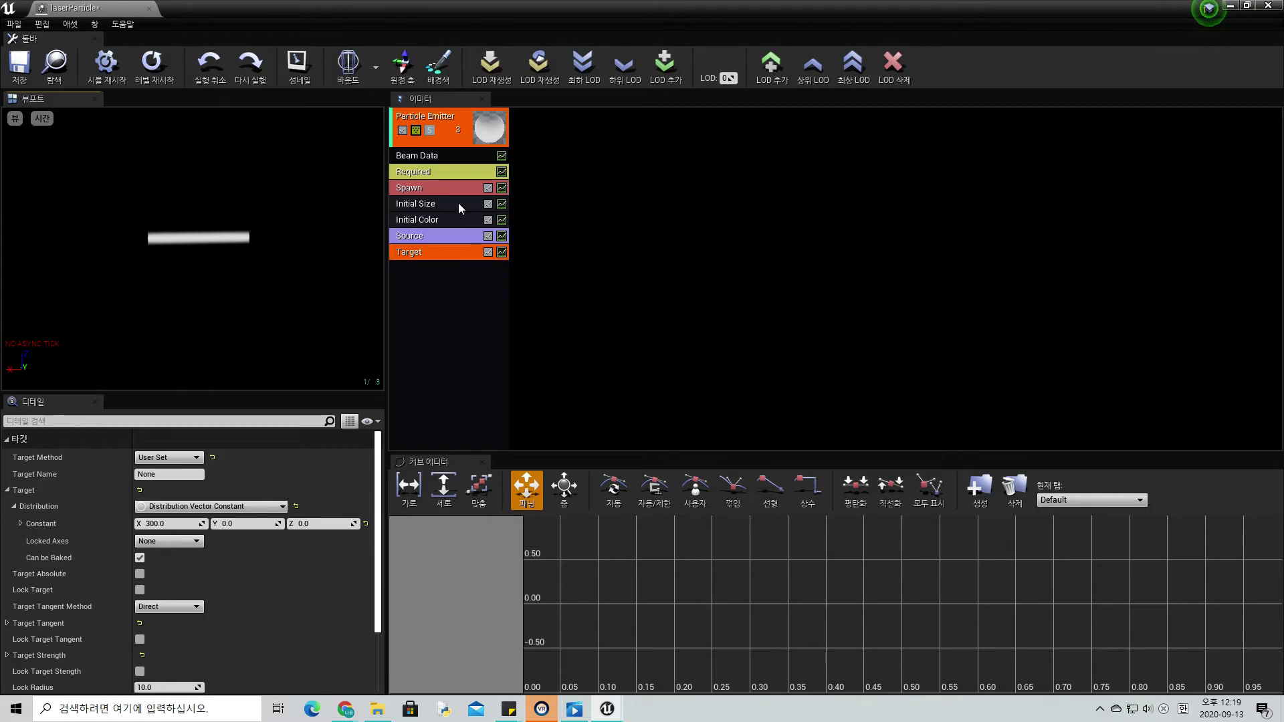
click(423, 219)
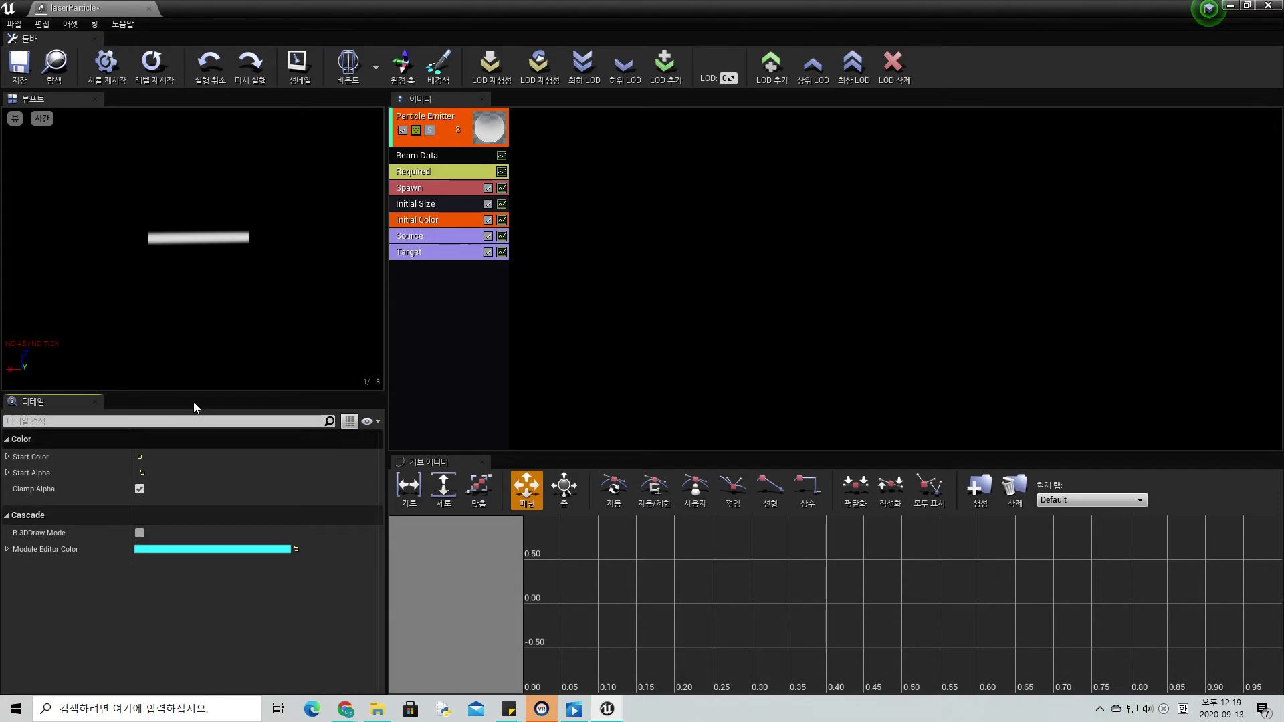
Set Initial Color's constant Start Color to R 100, G 20, B 20, then select Initial Size.
click(8, 457)
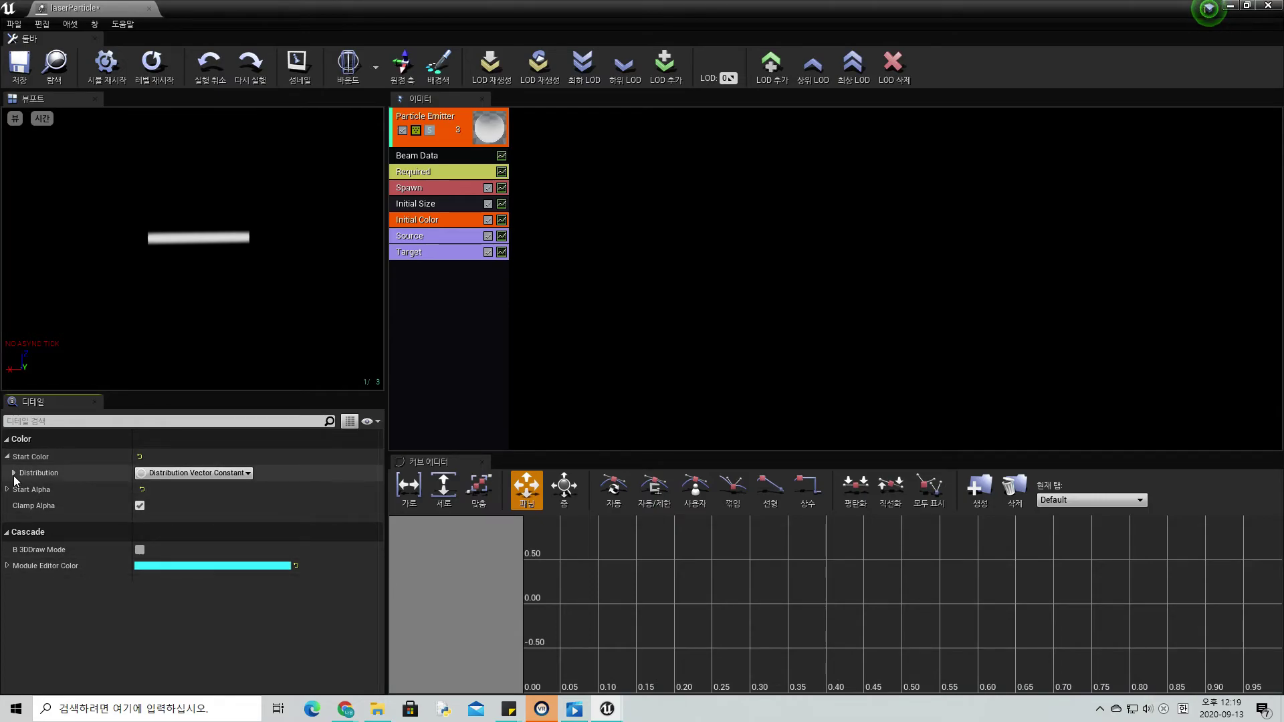
click(13, 473)
click(20, 489)
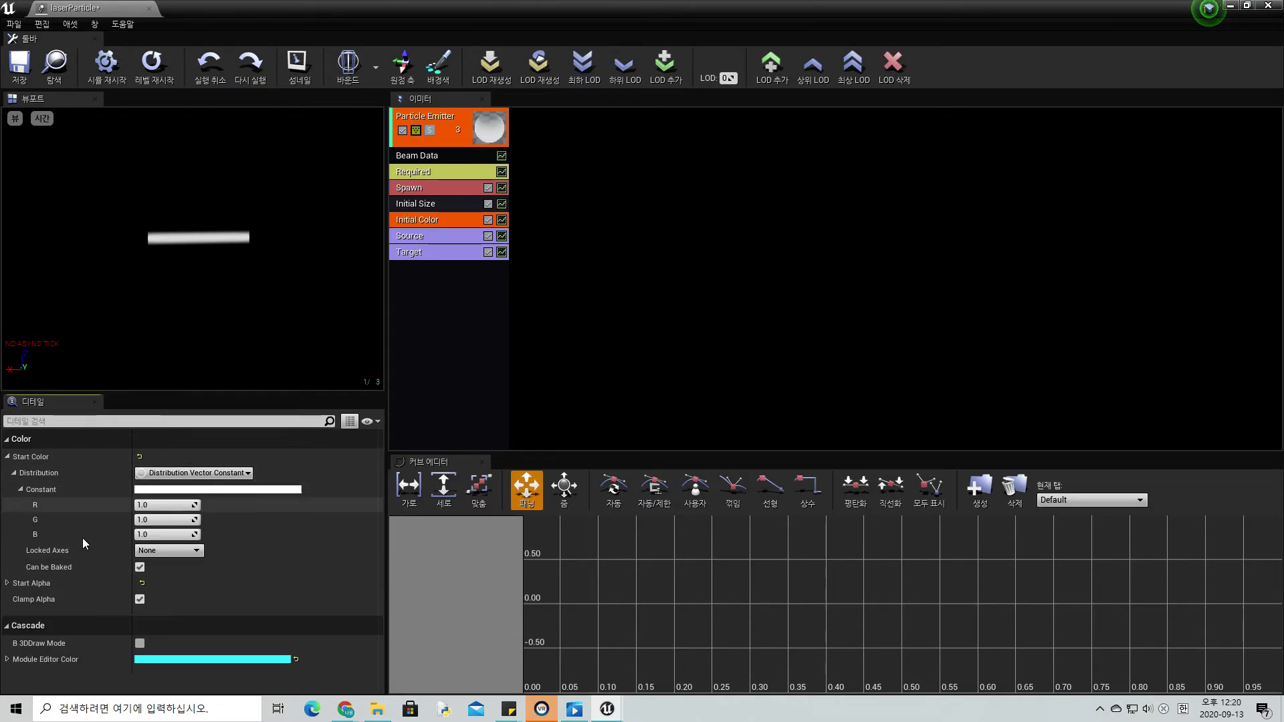
click(163, 505)
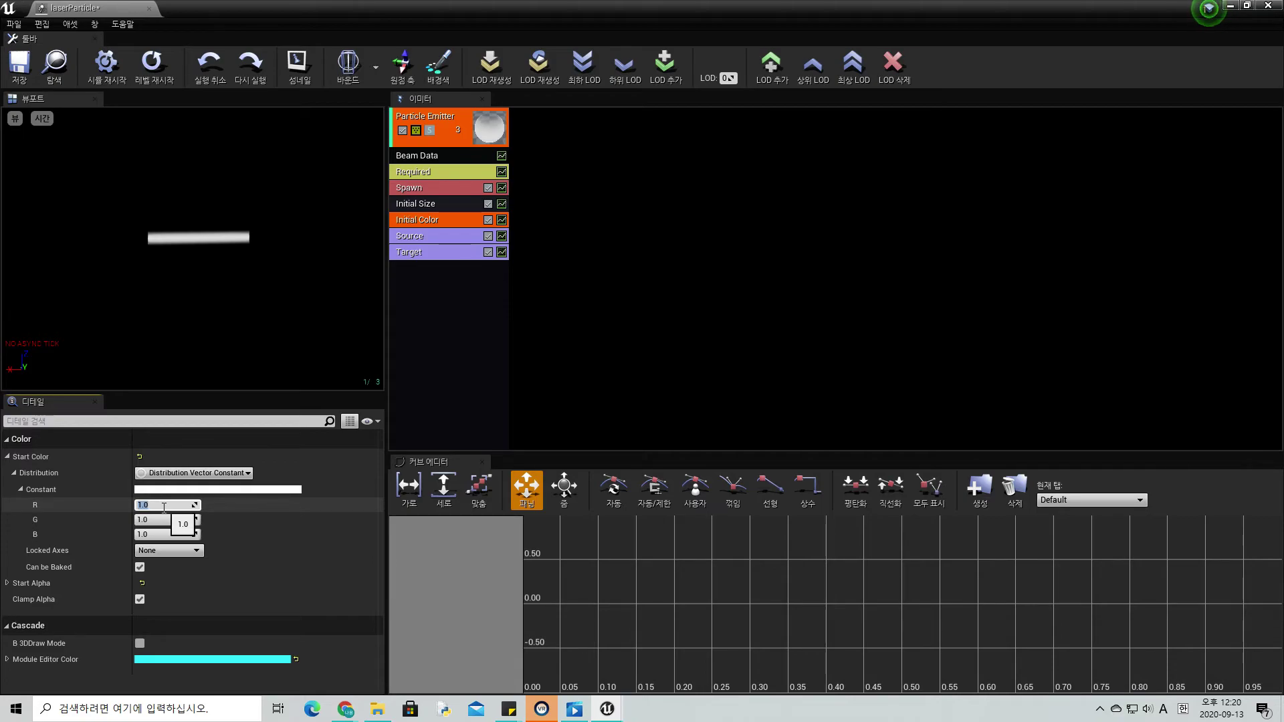
text(100)
key(Tab)
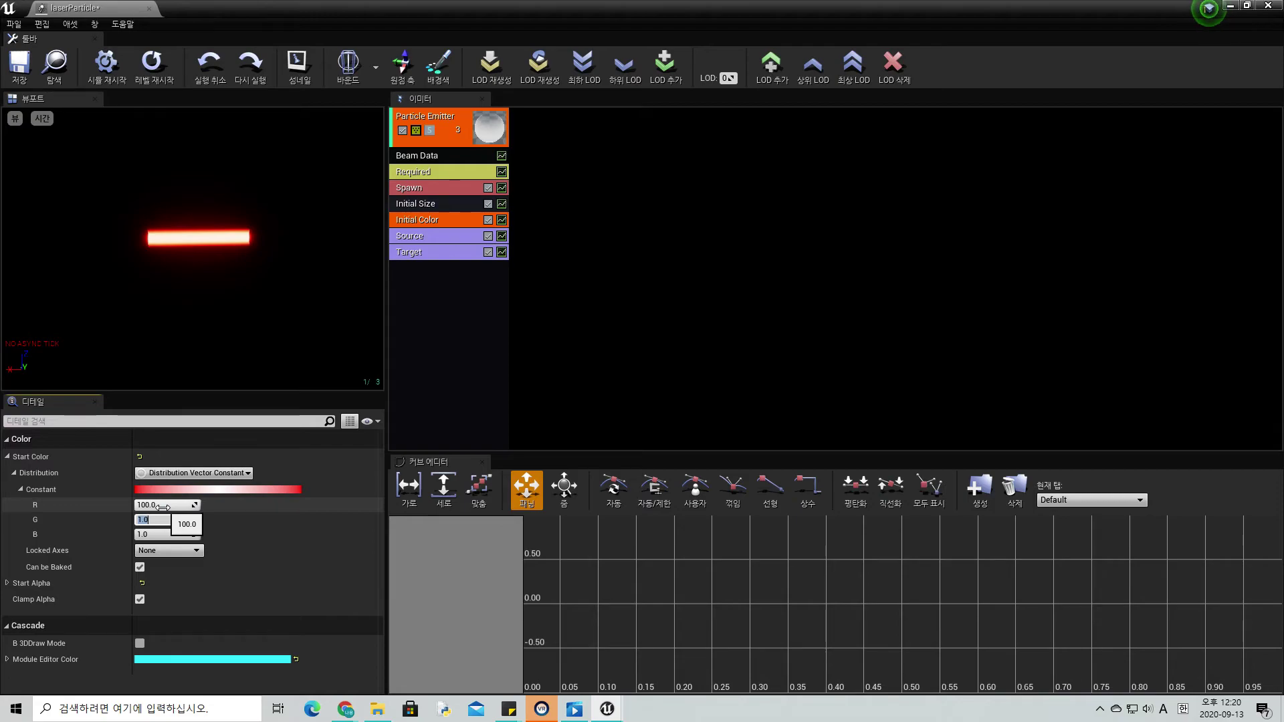
text(20)
key(Tab)
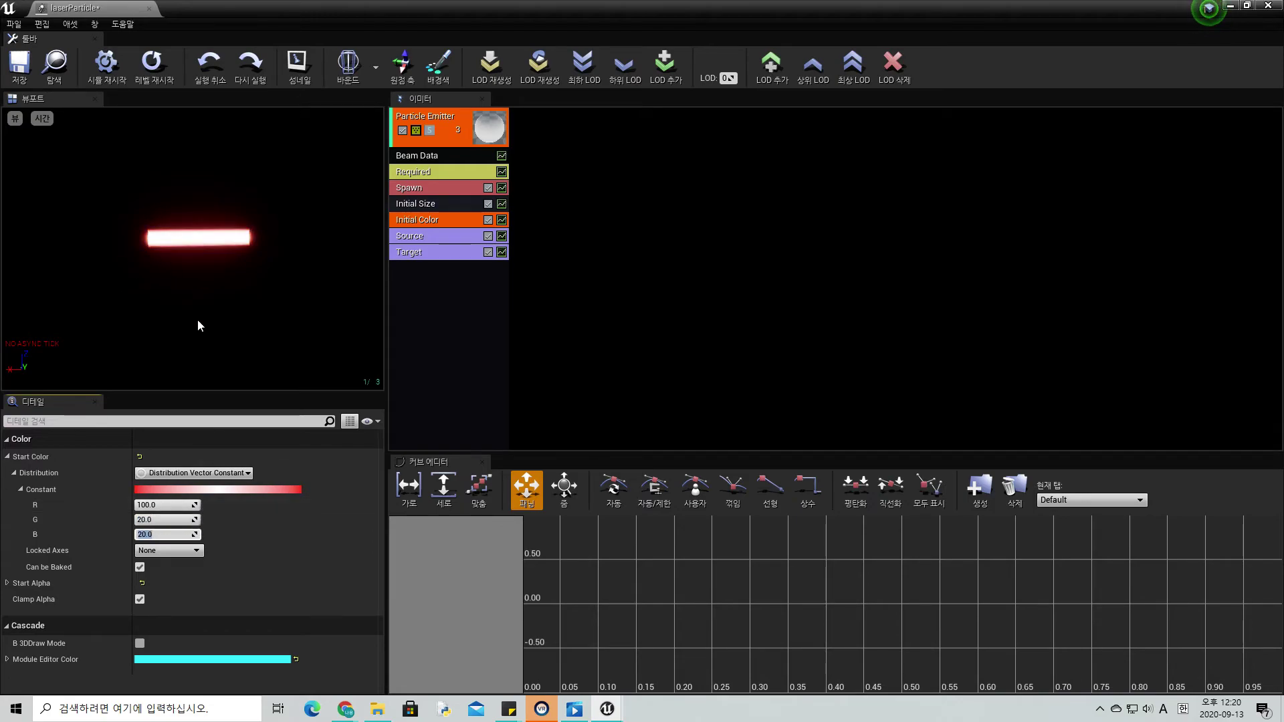
mouse_move(218, 294)
mouse_down()
mouse_move(239, 299)
mouse_move(212, 260)
mouse_up()
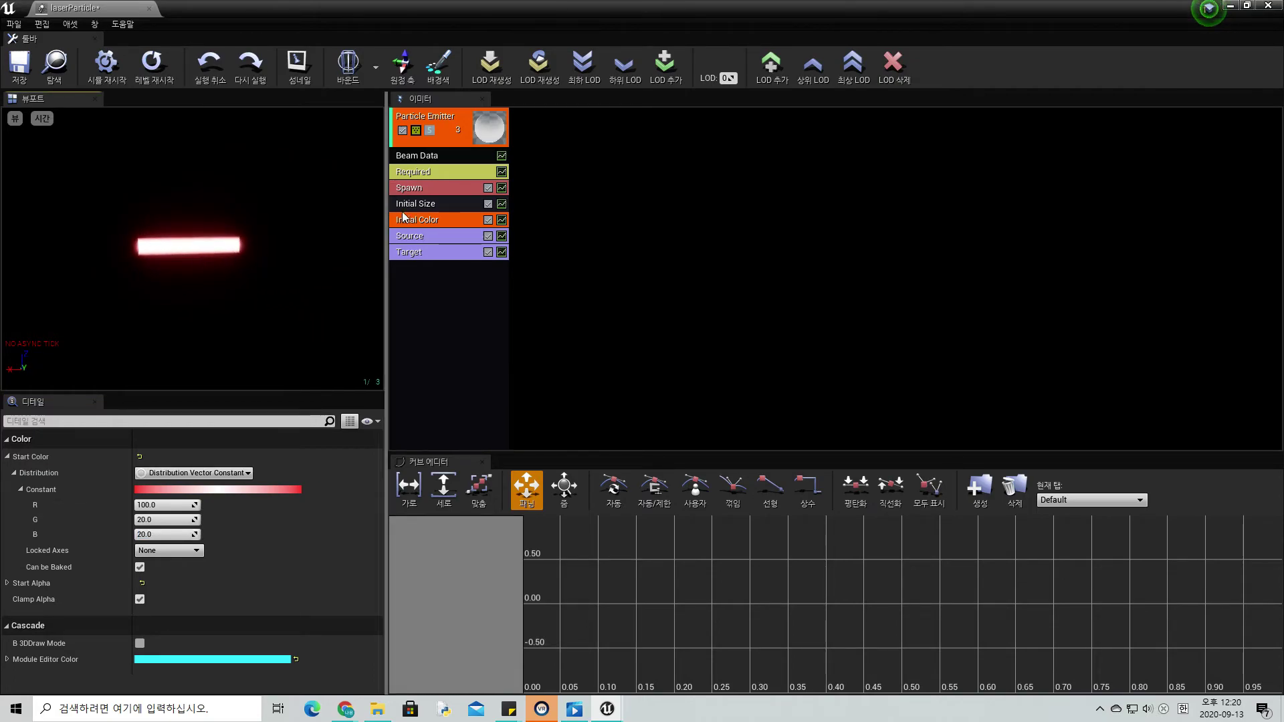
click(422, 206)
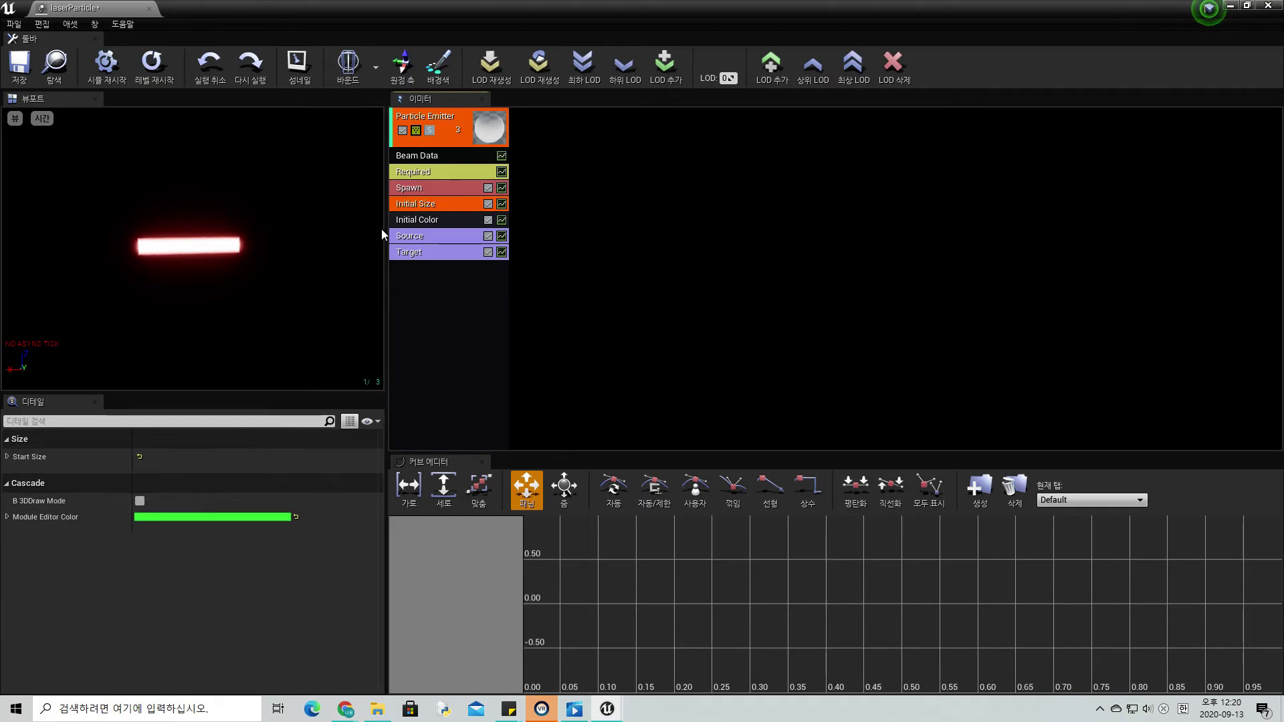
Change Initial Size's Start Size to Distribution Vector Constant and set X to 1.0.
click(7, 456)
click(14, 473)
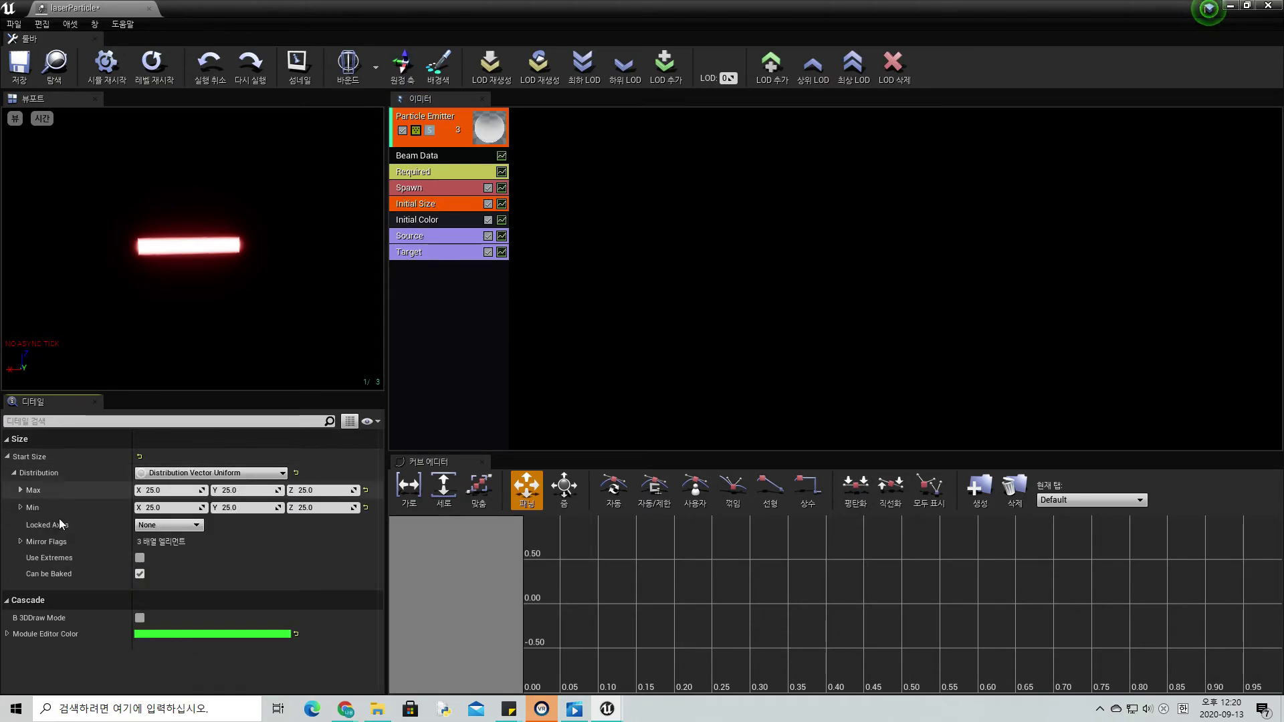
click(207, 474)
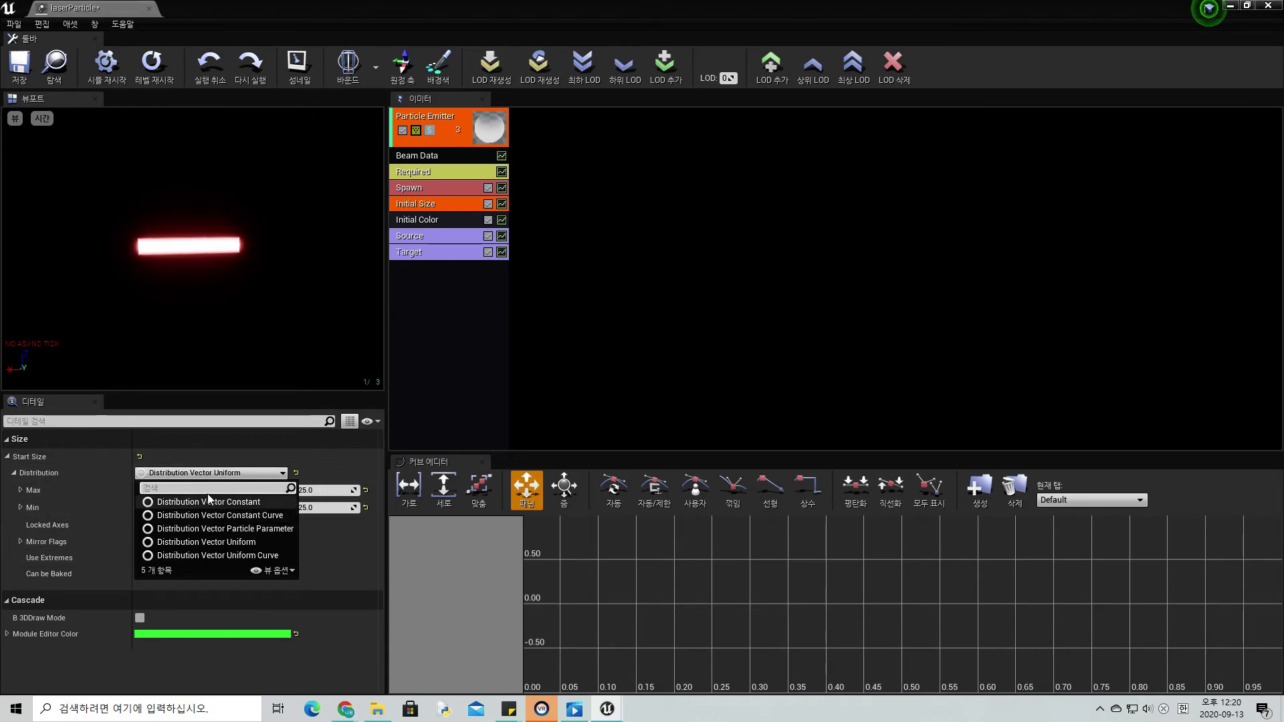
click(171, 502)
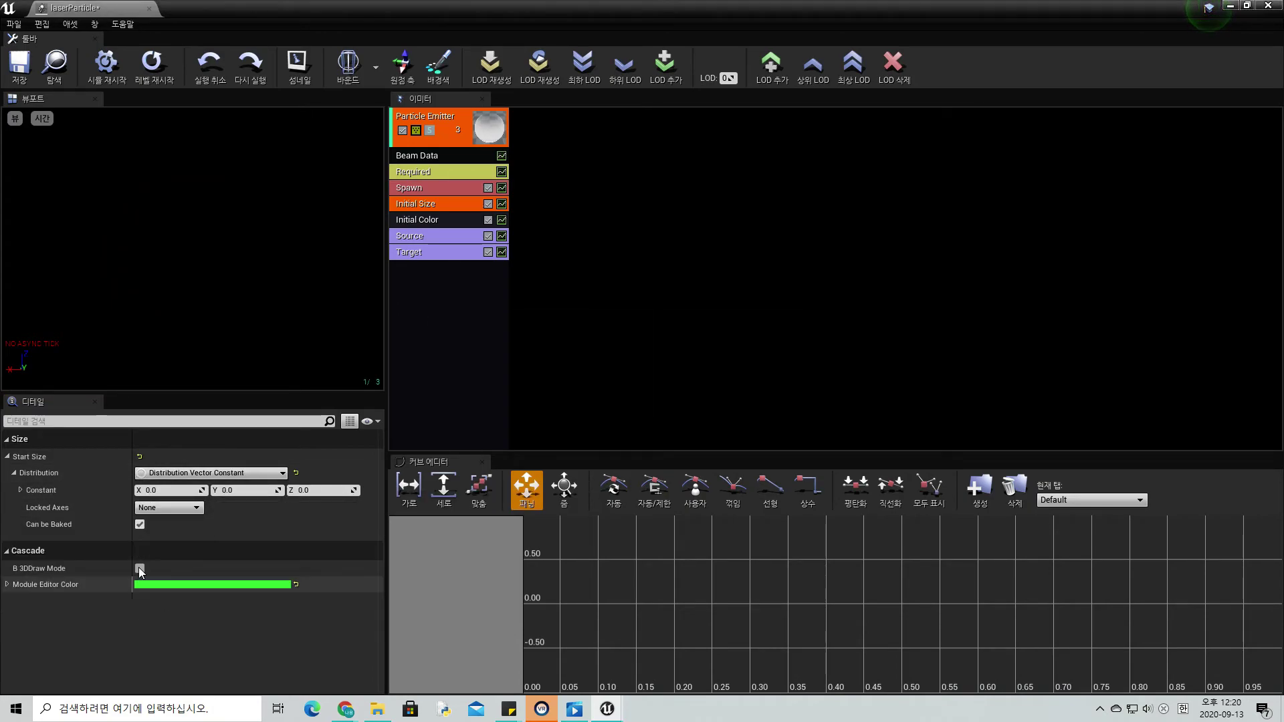
click(171, 492)
text(10)
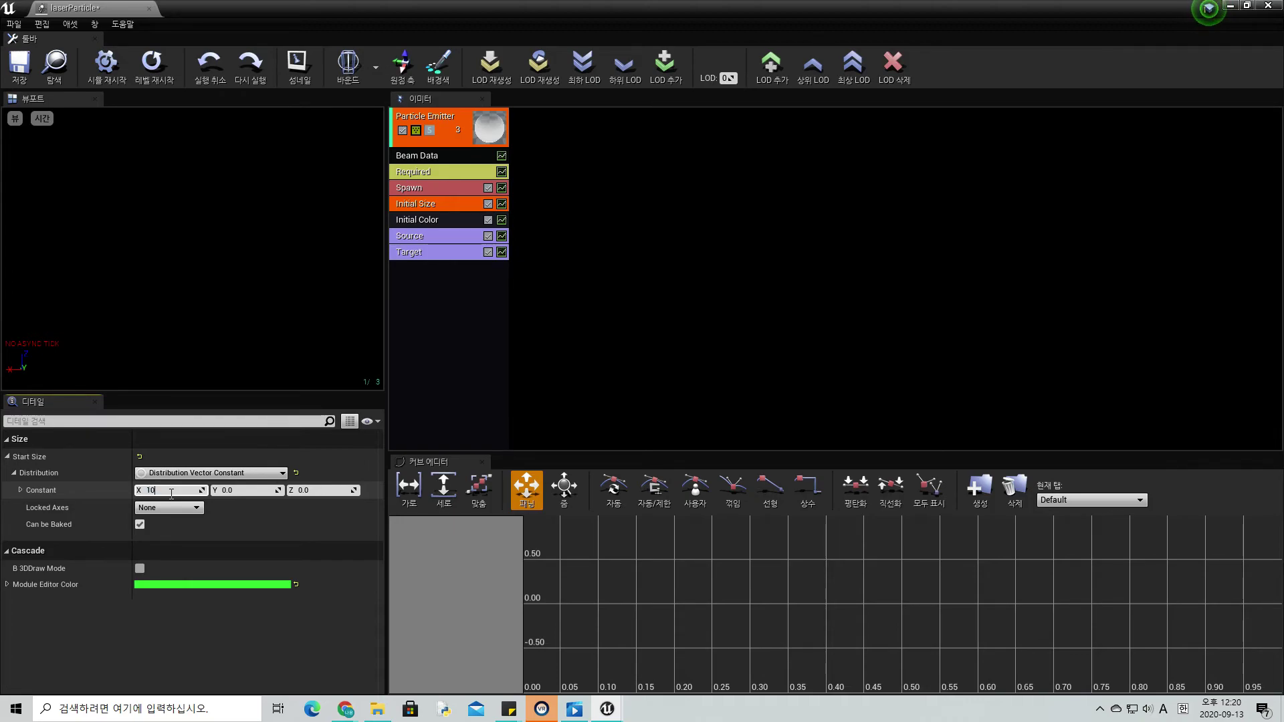
key(Tab)
key(Tab)
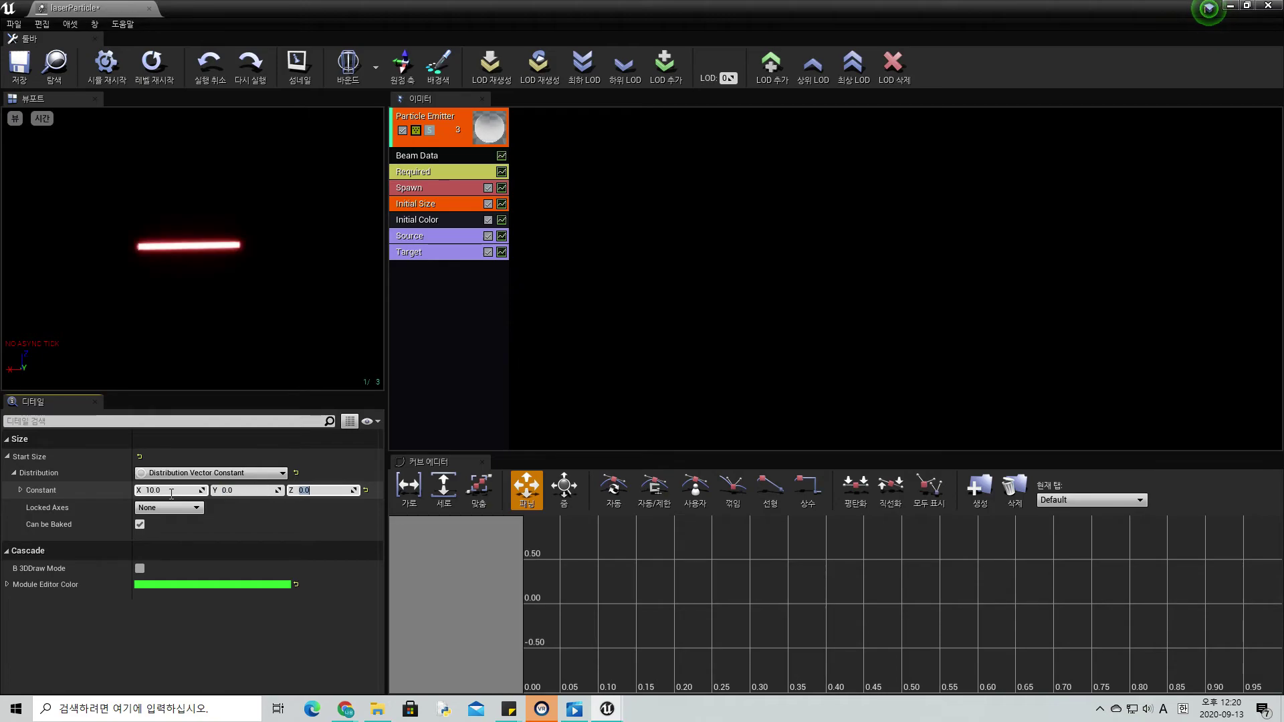
text(0)
key(Return)
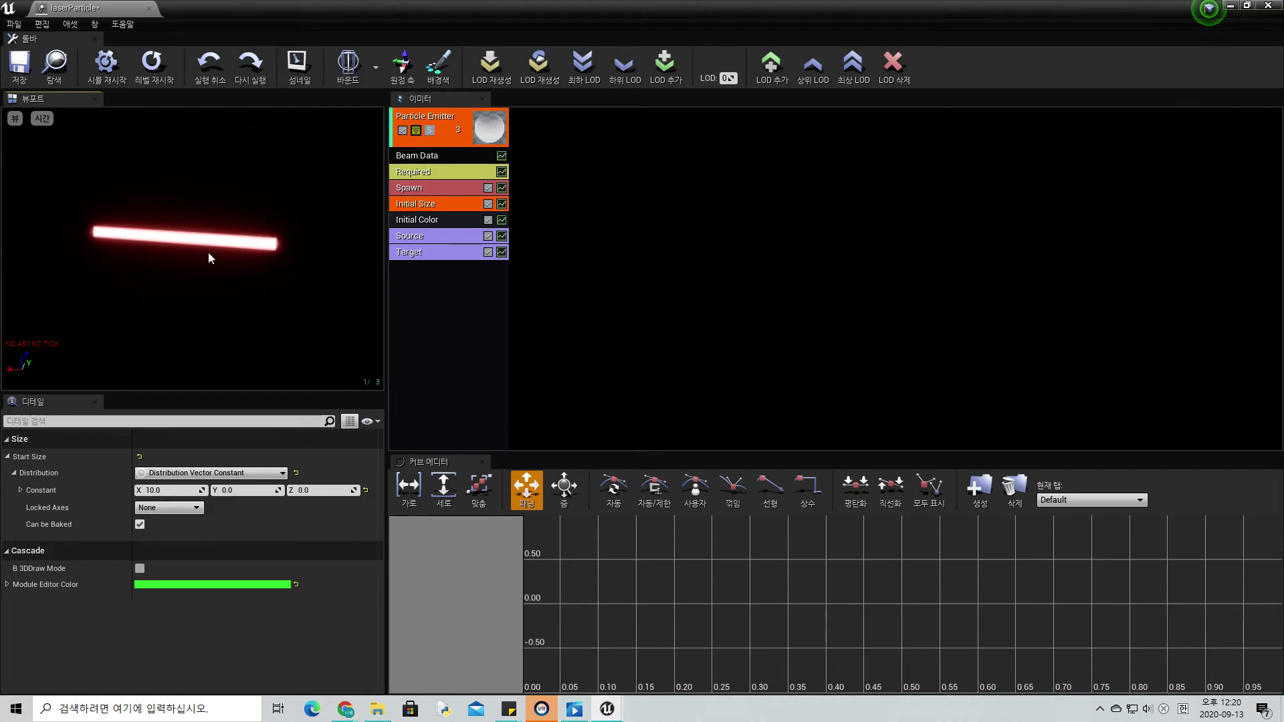
click(169, 490)
text(1)
key(Return)
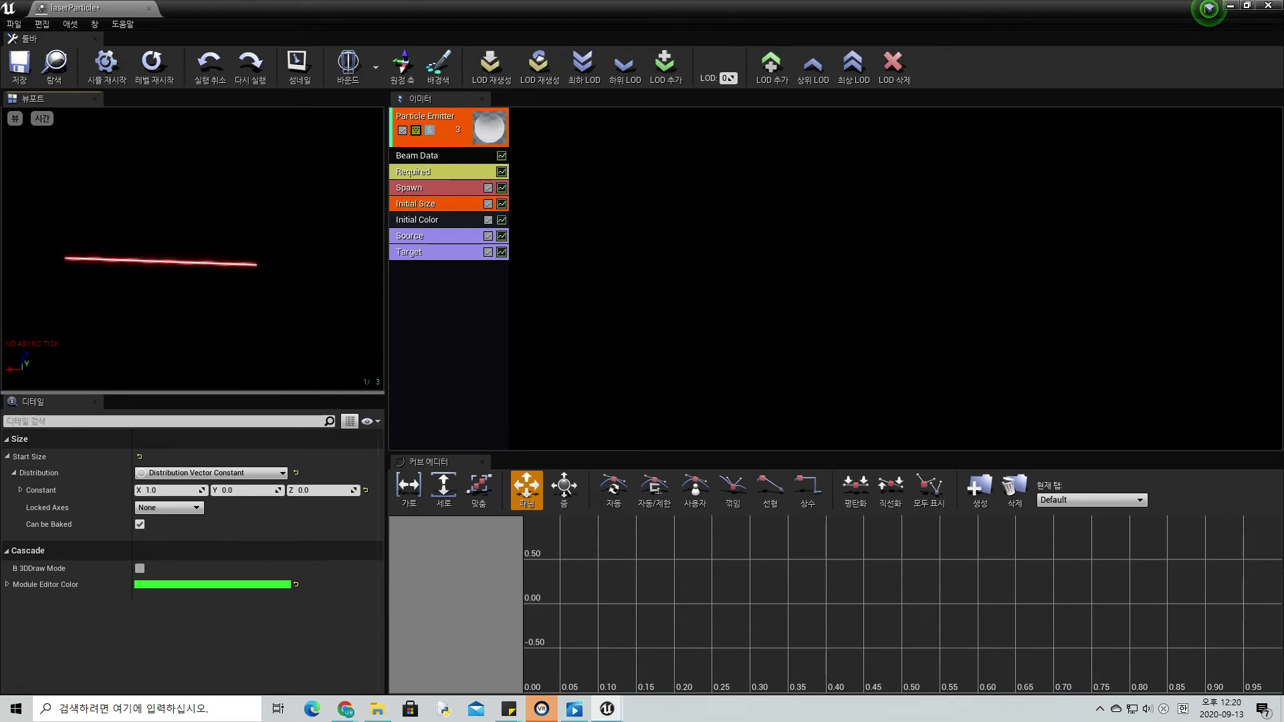
Set the Initial Color constant to G 500 and R 200 so the beam glows yellow-green.
click(426, 253)
click(428, 219)
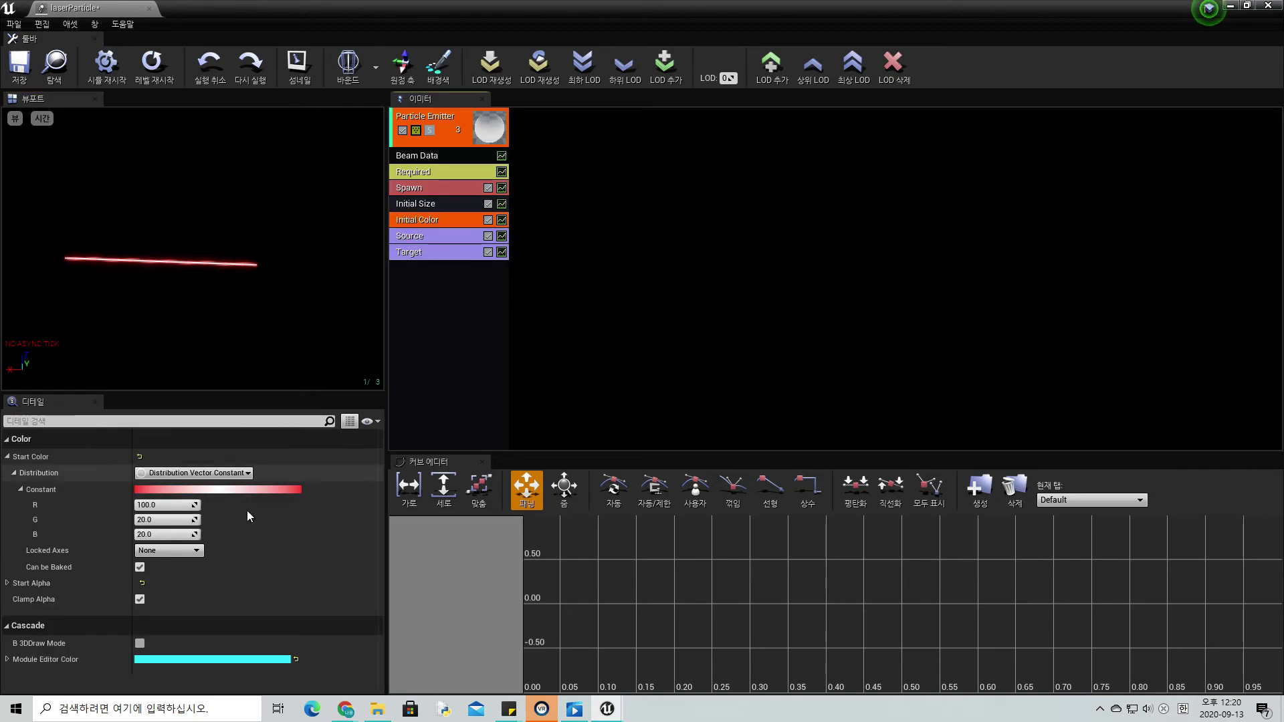
click(154, 520)
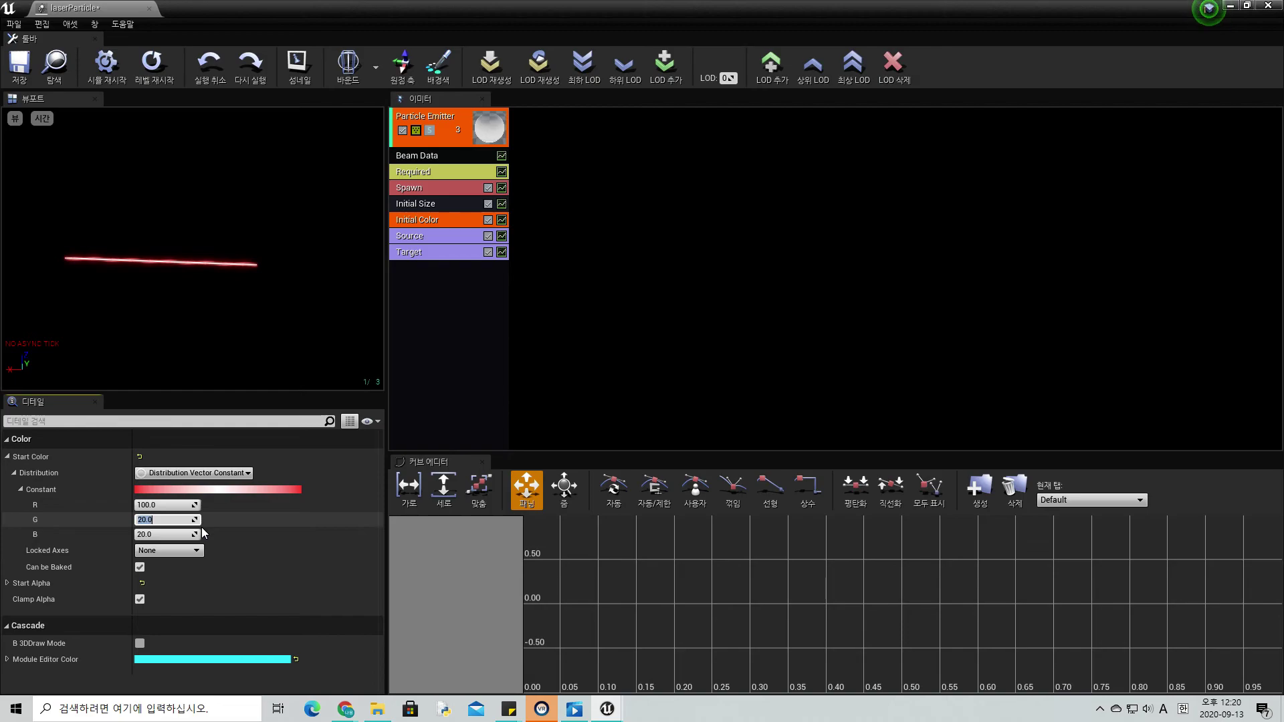
text(50)
key(Return)
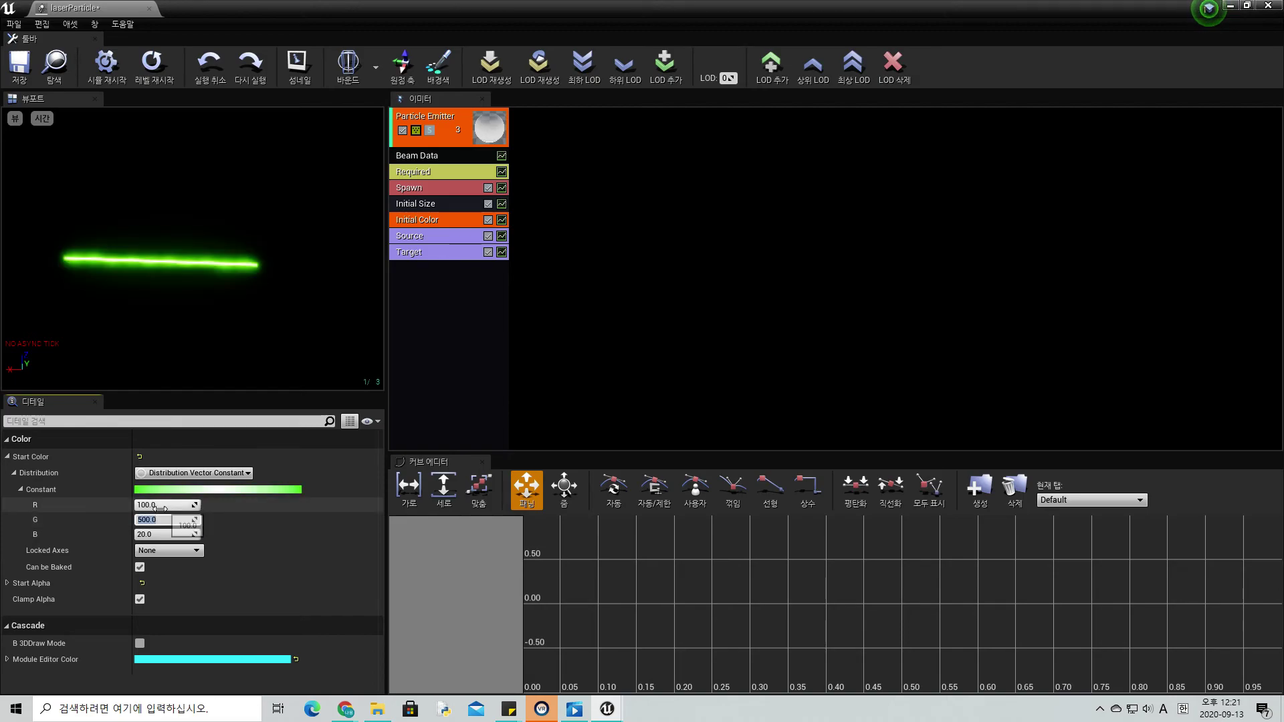
click(162, 507)
text(00)
key(Return)
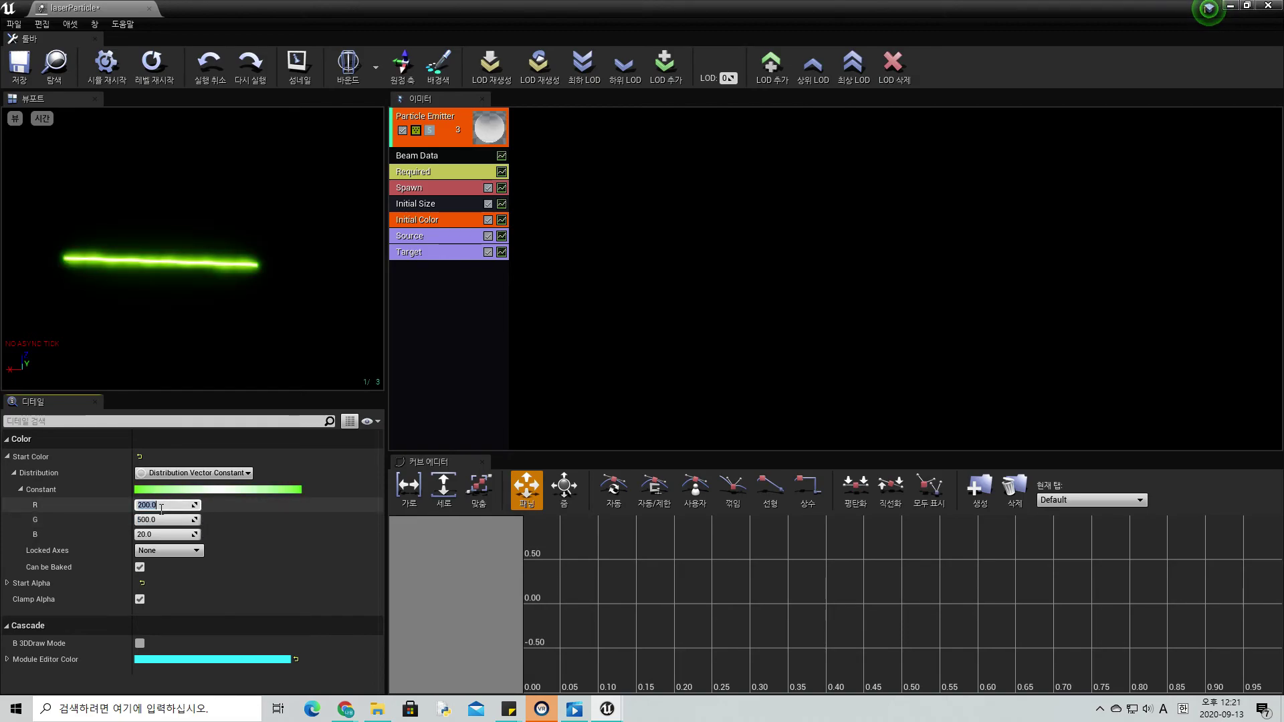
drag(189, 283, 227, 267)
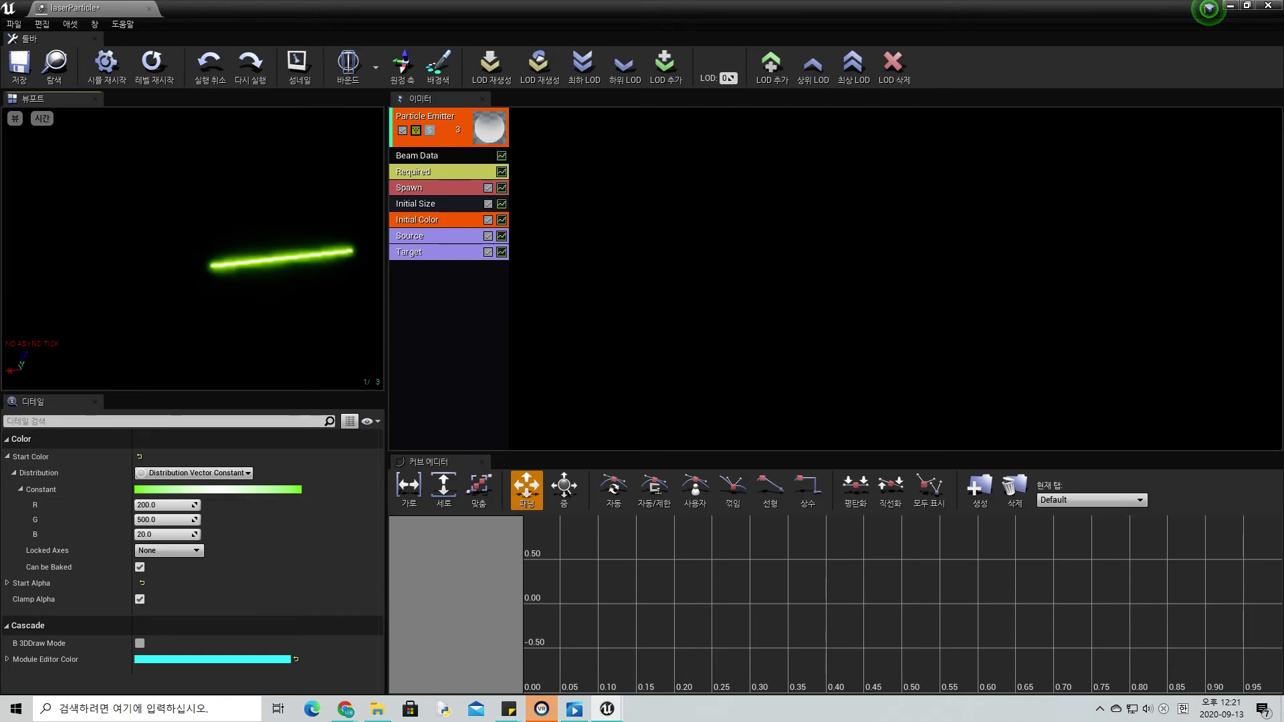
scroll(193, 248, down, 5)
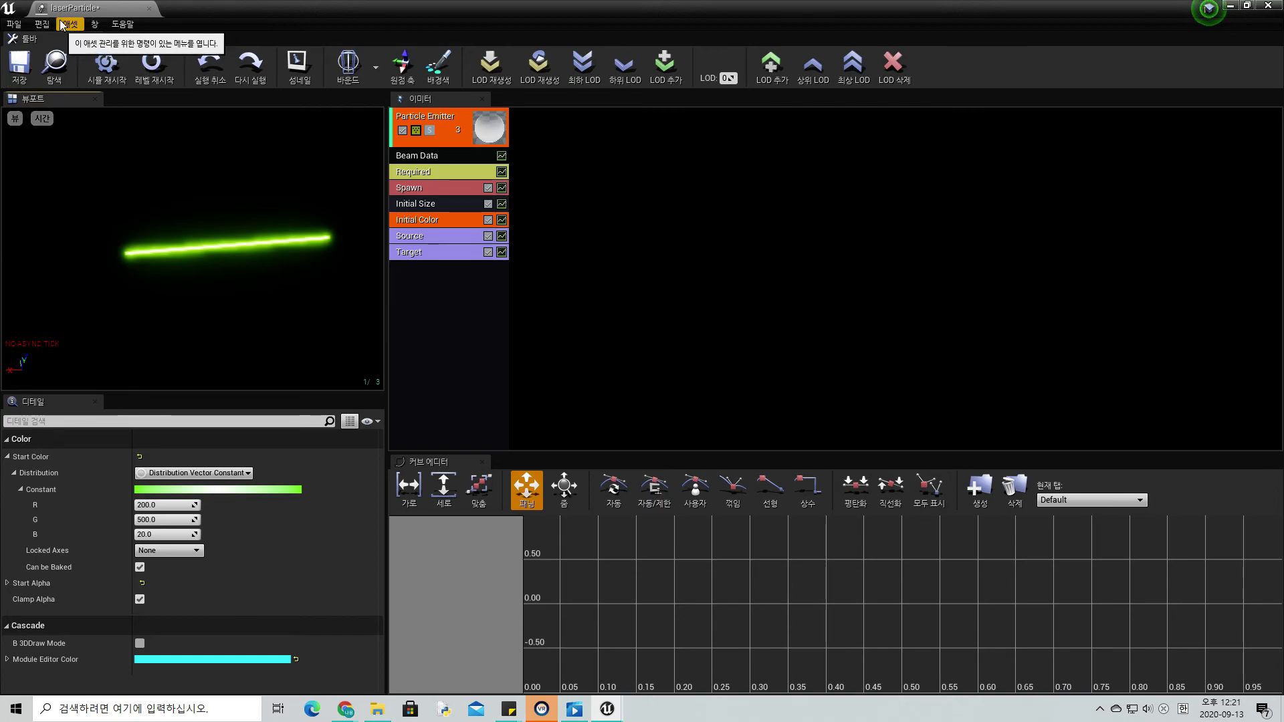
Save laserParticle, close Cascade, and drag the emitter into NewMap above the floor at -100, -240, 110.
click(19, 63)
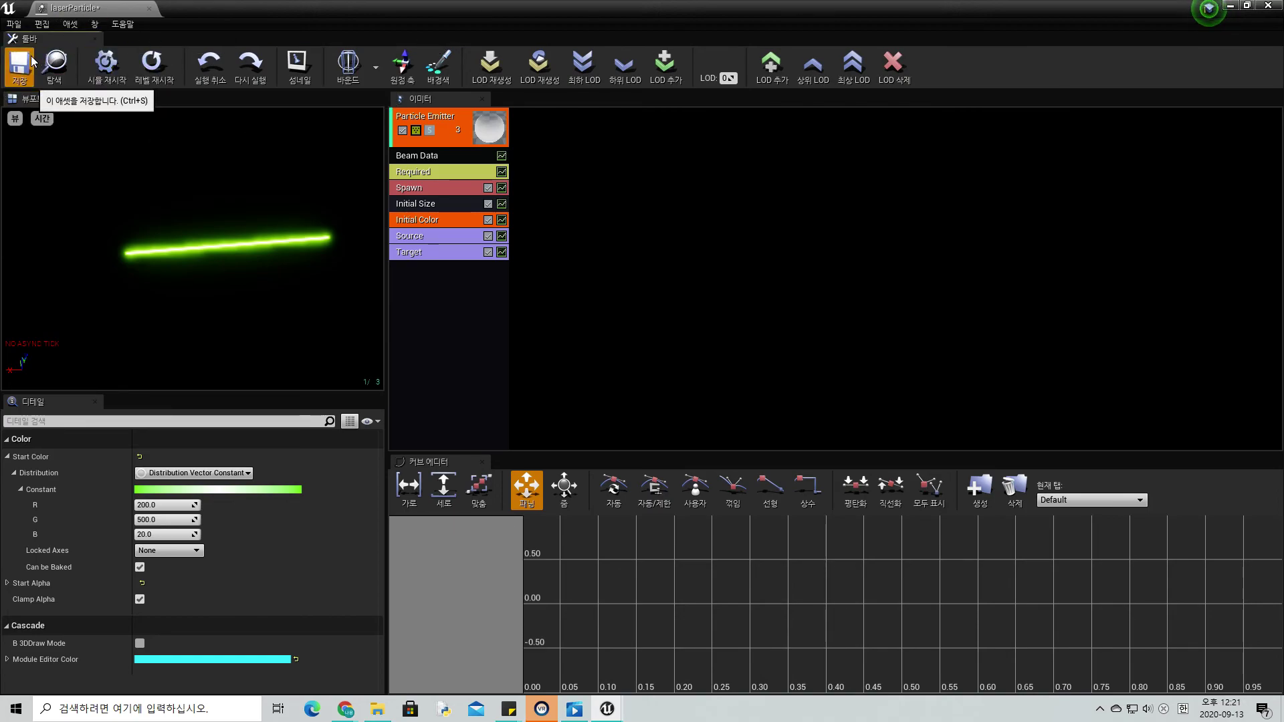
click(148, 10)
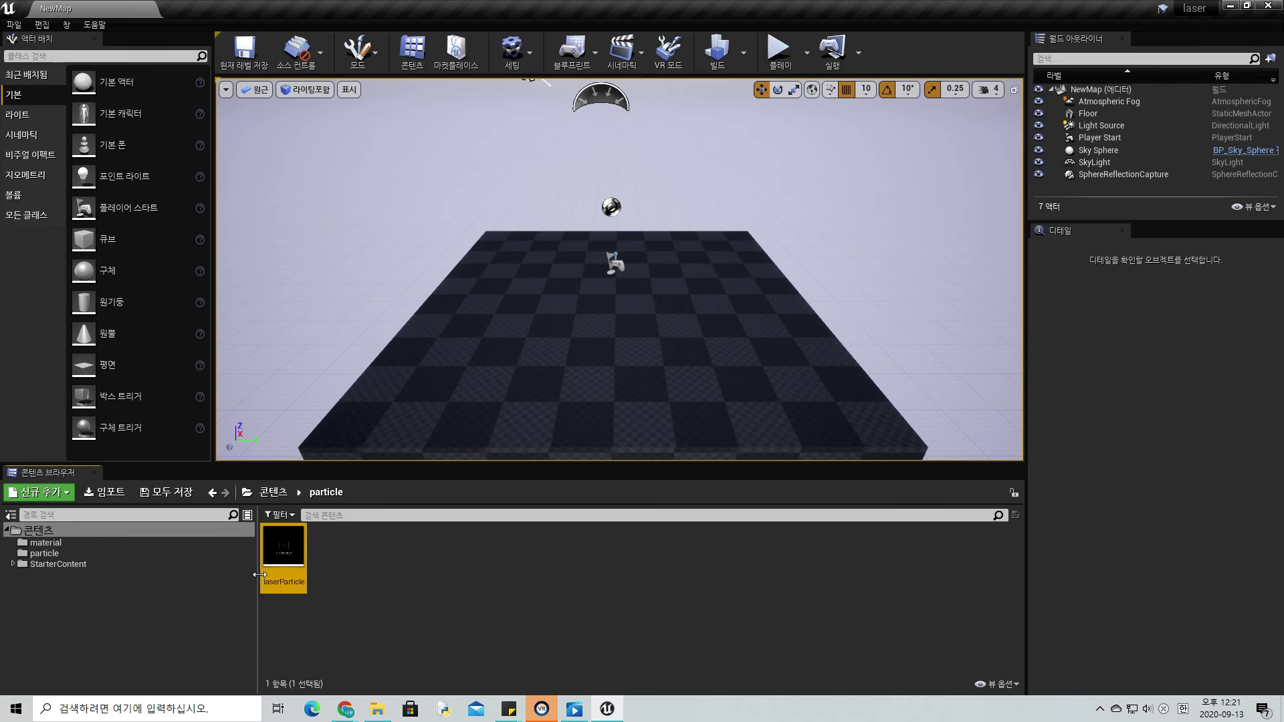
mouse_move(602, 301)
right_down()
mouse_move(508, 281)
mouse_move(502, 268)
right_up()
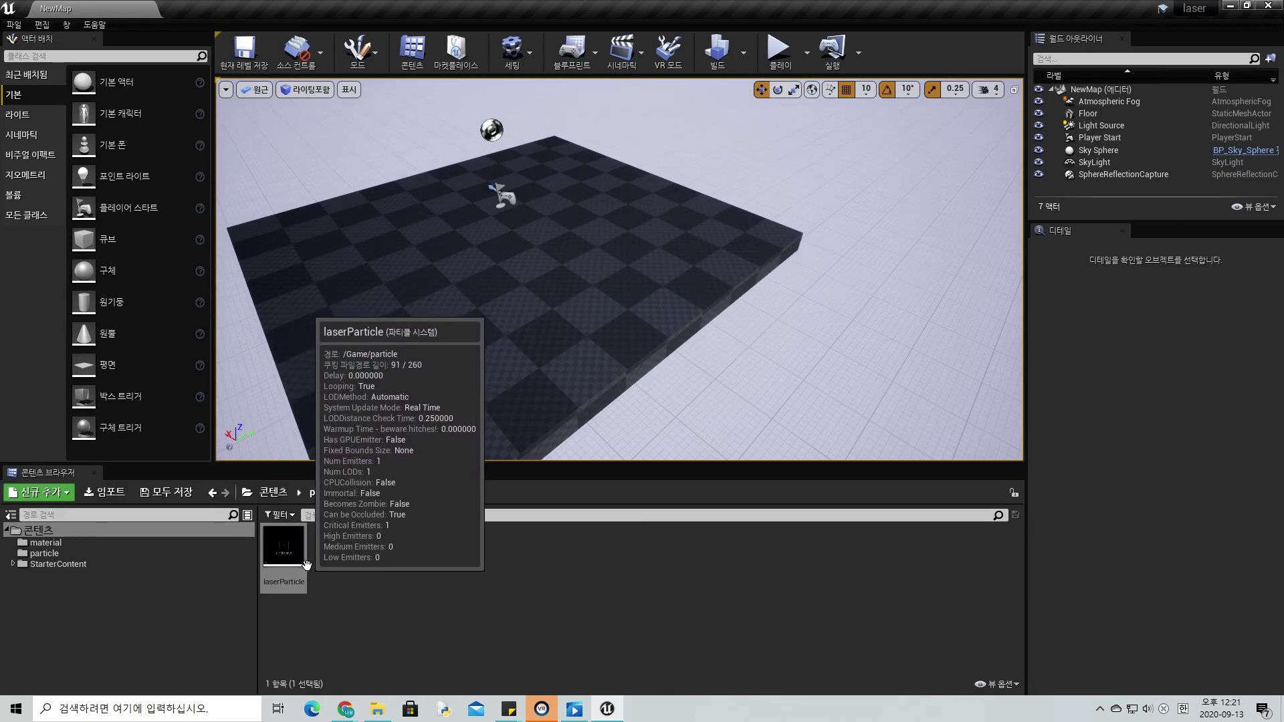
mouse_move(283, 578)
mouse_down()
mouse_move(353, 514)
mouse_move(425, 270)
mouse_move(419, 254)
mouse_up()
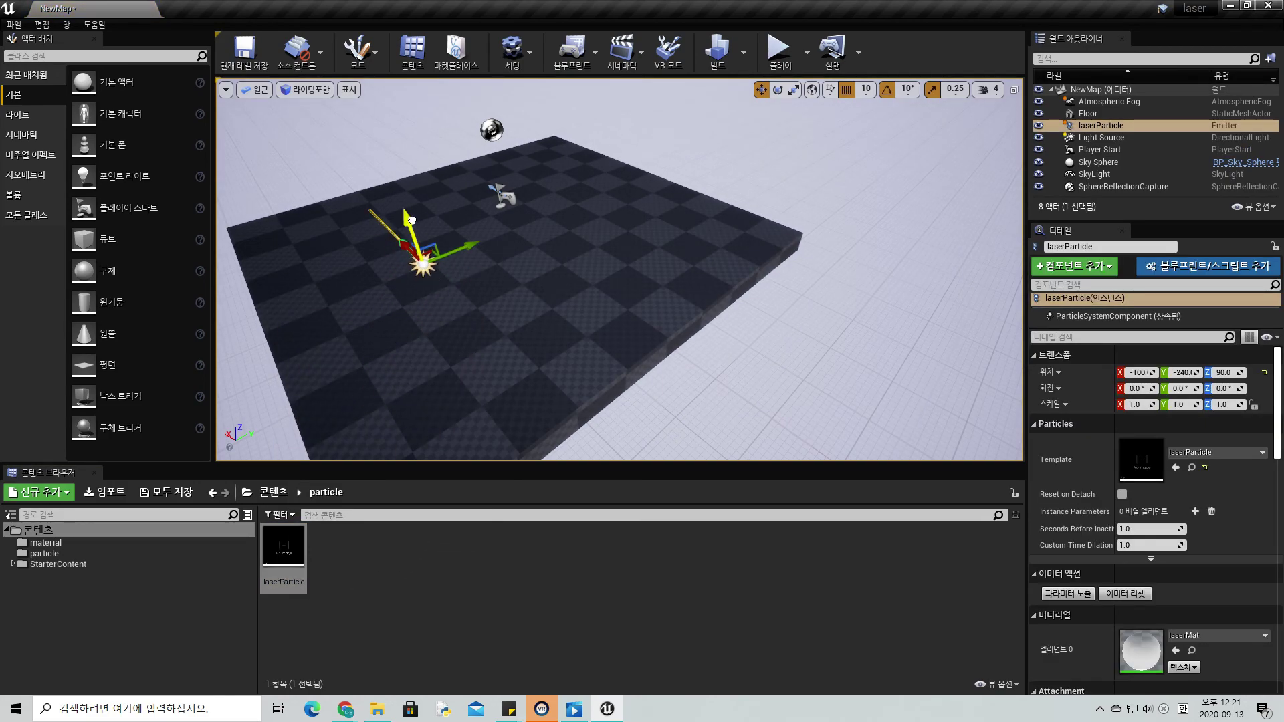
right_drag(417, 304, 417, 304)
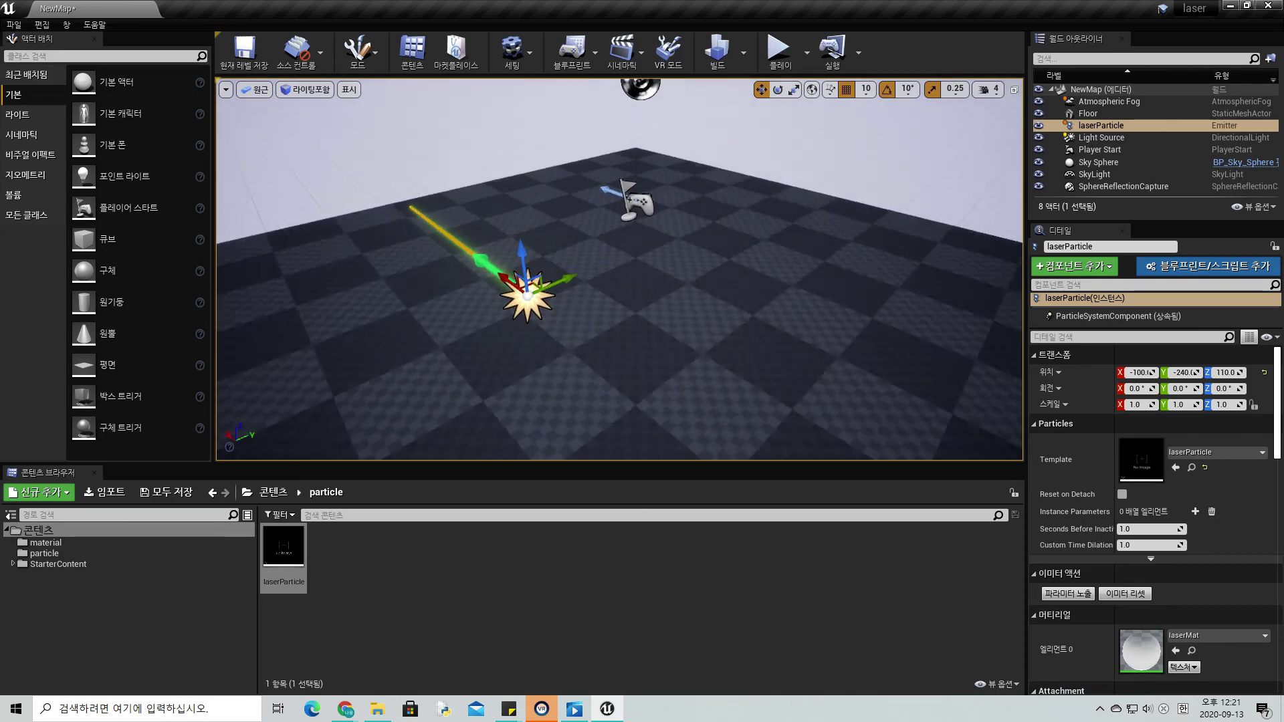
Play NewMap and look around at the green laser glowing above the floor.
click(780, 50)
click(800, 186)
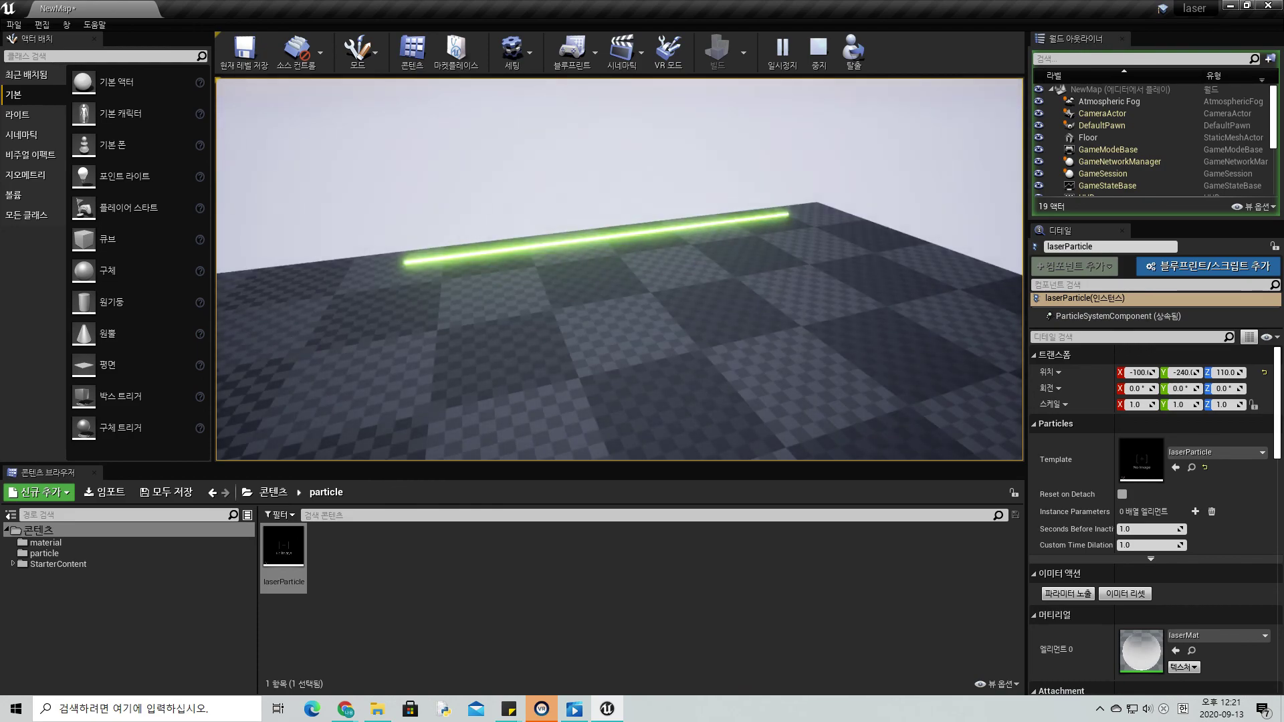
key(shift+F1)
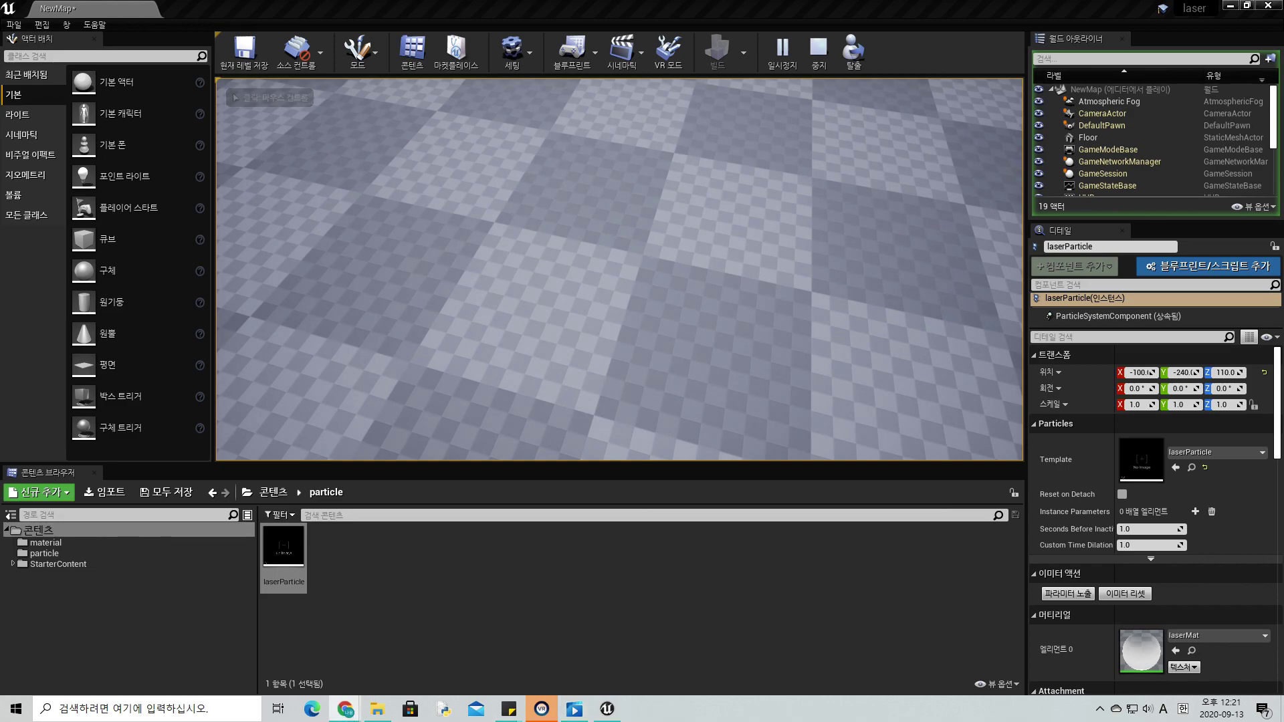
click(731, 364)
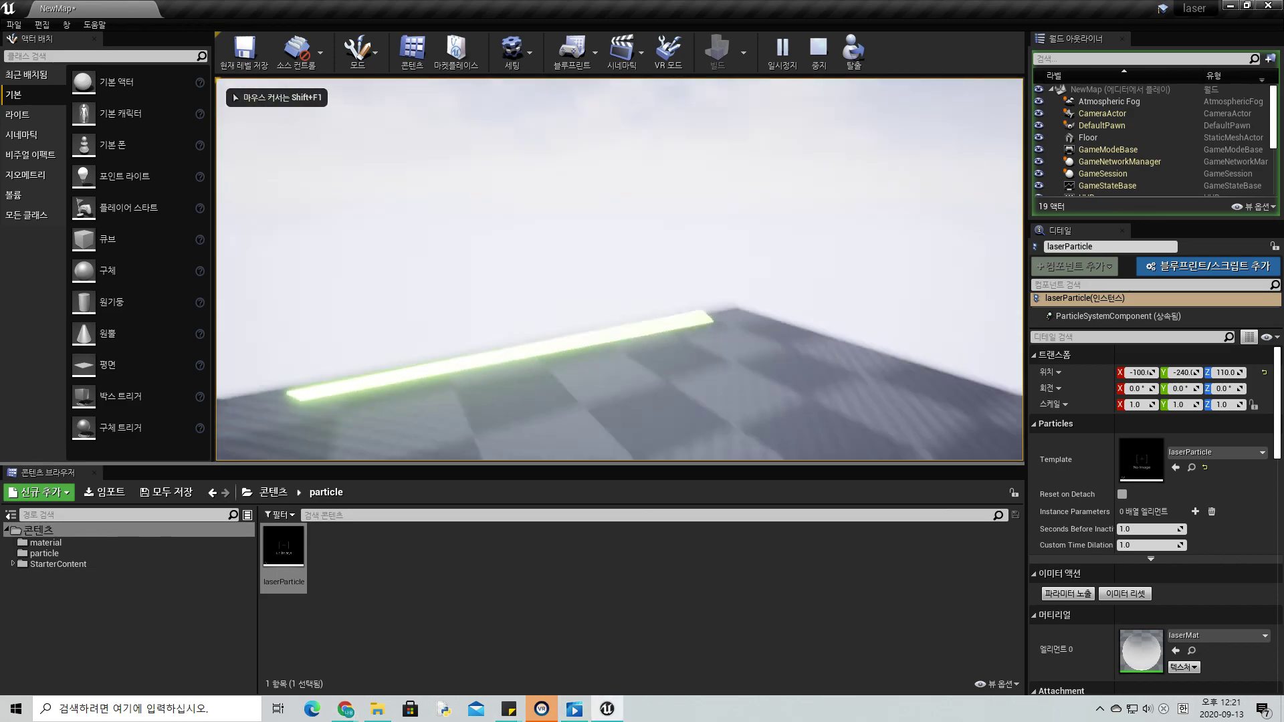